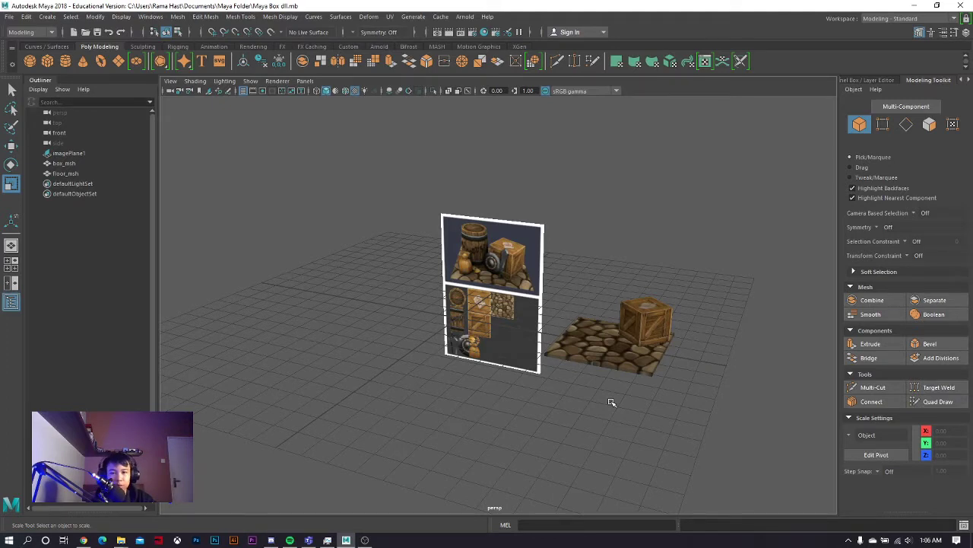
Create a polygon plane and move it away from the reference board
mouse_move(691, 374)
alt+mouse_down()
mouse_move(667, 376)
mouse_move(628, 403)
mouse_move(652, 405)
alt+mouse_up()
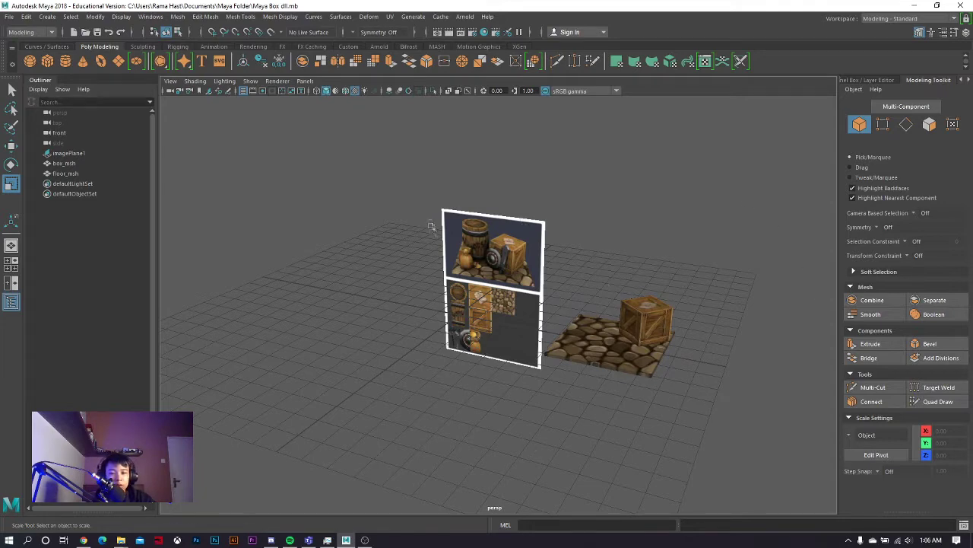
scroll(427, 228, up, 3)
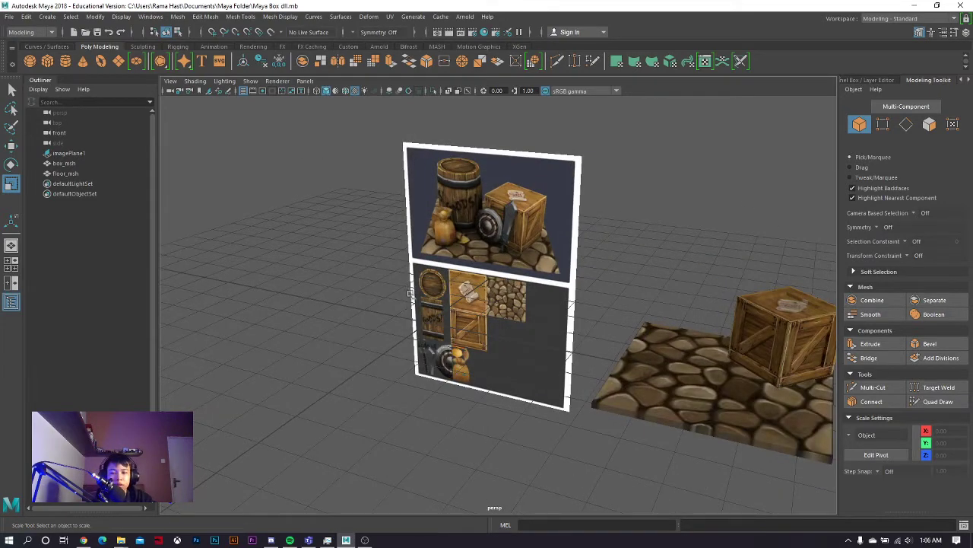
scroll(409, 293, down, 3)
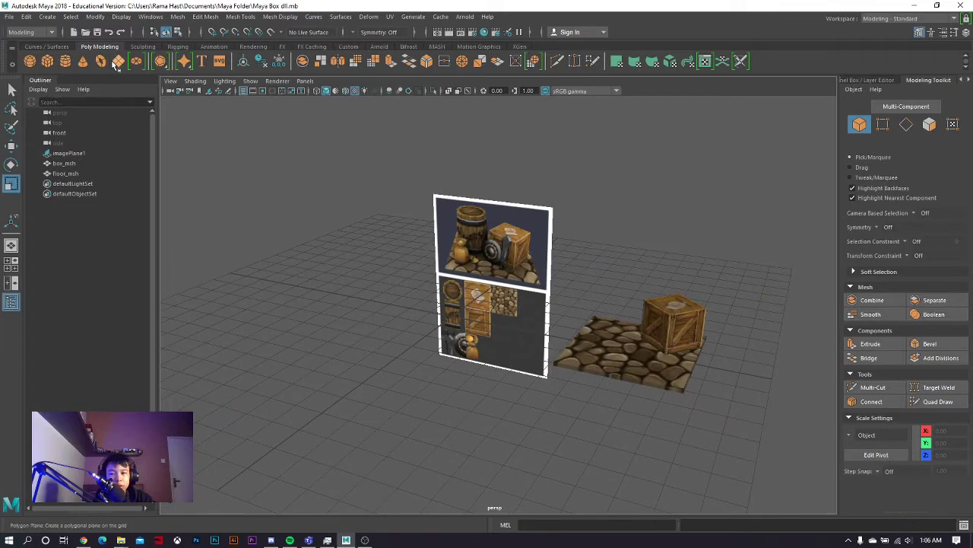
click(115, 62)
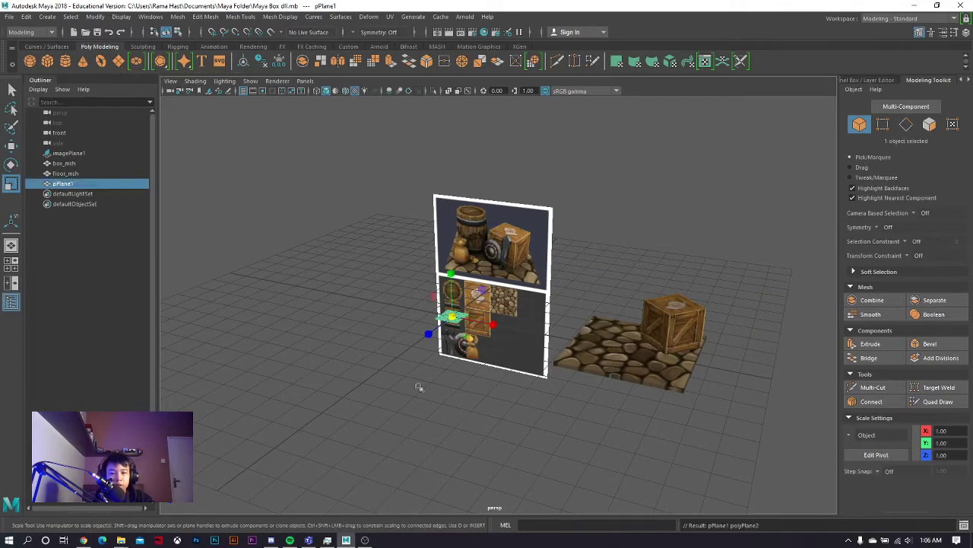
key(w)
drag(441, 333, 376, 389)
alt+drag(480, 392, 954, 96)
Set the plane's Subdivisions Width and Height to 2 and center it in view
click(969, 79)
click(931, 80)
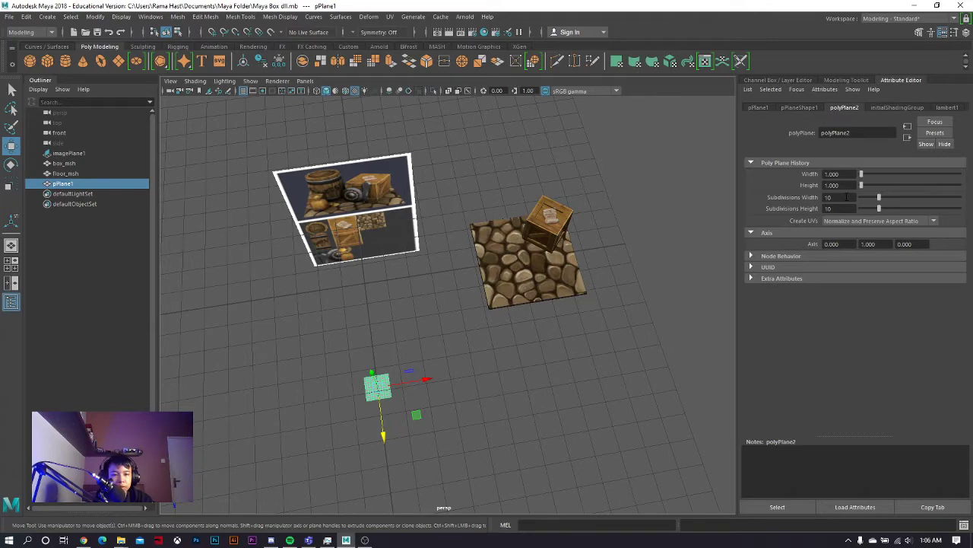
click(848, 208)
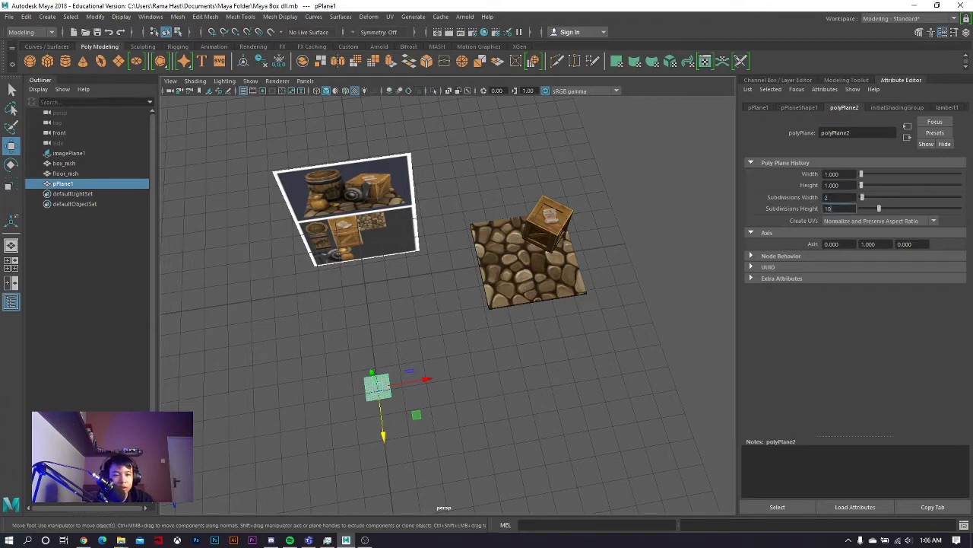
text(2)
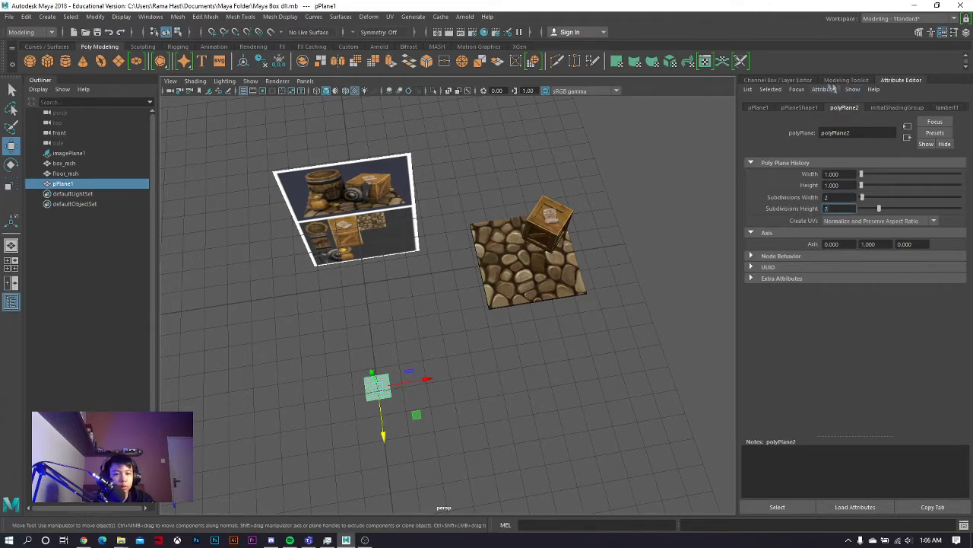
click(856, 80)
mouse_move(461, 391)
alt+mouse_down()
mouse_move(479, 341)
mouse_move(472, 365)
mouse_move(476, 341)
mouse_move(429, 384)
alt+mouse_up()
alt+right_drag(430, 385, 437, 368)
mouse_move(437, 368)
alt+middle_down()
mouse_move(669, 304)
mouse_move(658, 286)
alt+middle_up()
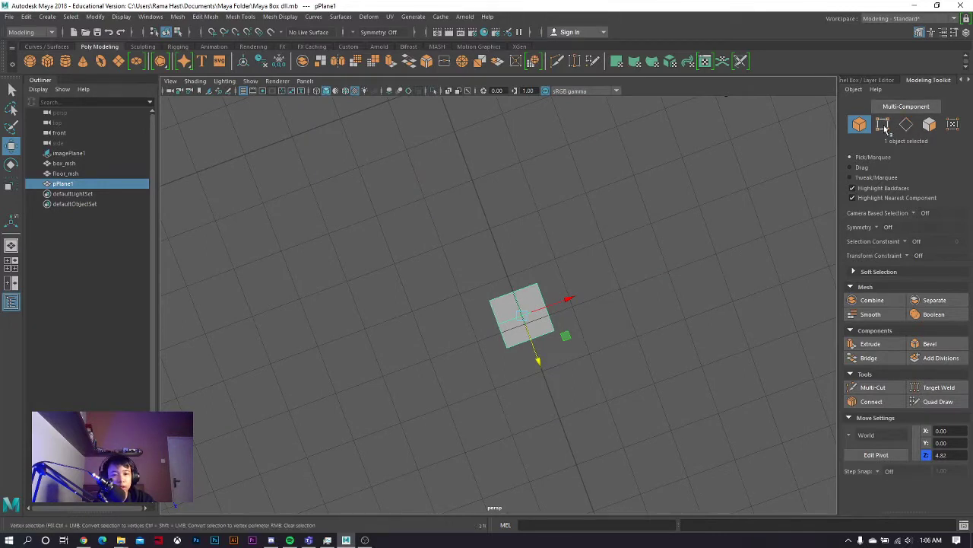
Select the plane's four corner vertices and scale them inward to cut the corners
click(882, 123)
scroll(547, 329, up, 1)
scroll(570, 355, up, 2)
scroll(635, 349, up, 1)
alt+middle_drag(704, 363, 608, 300)
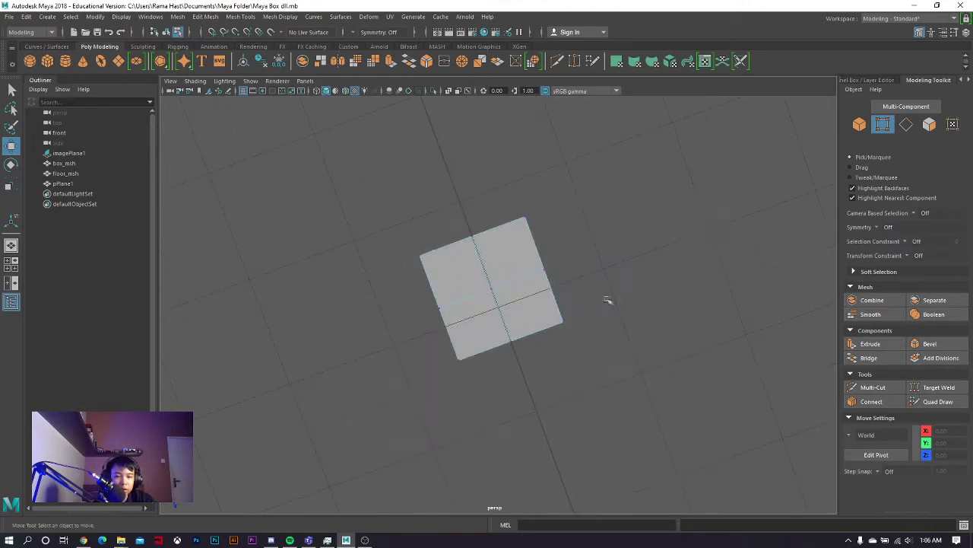
click(562, 323)
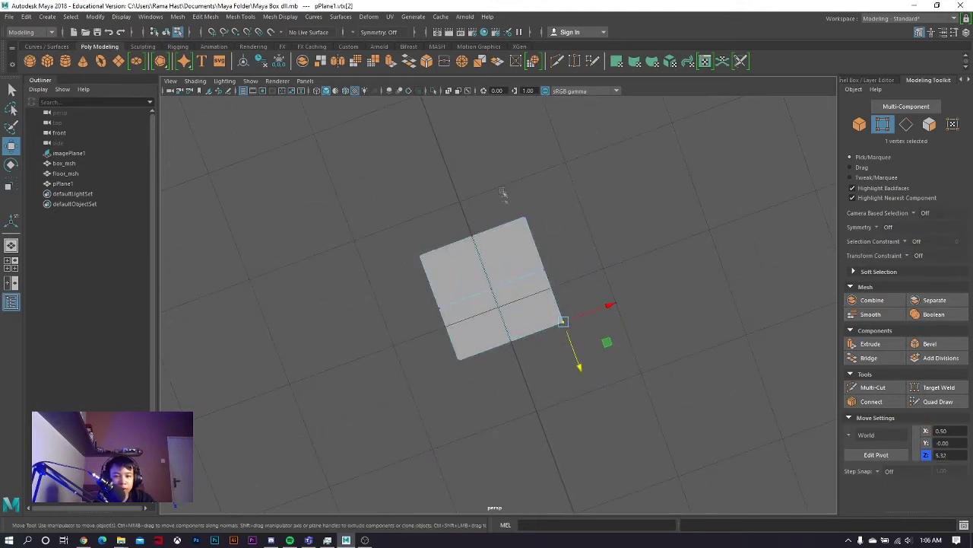
shift+click(527, 222)
shift+drag(408, 234, 426, 278)
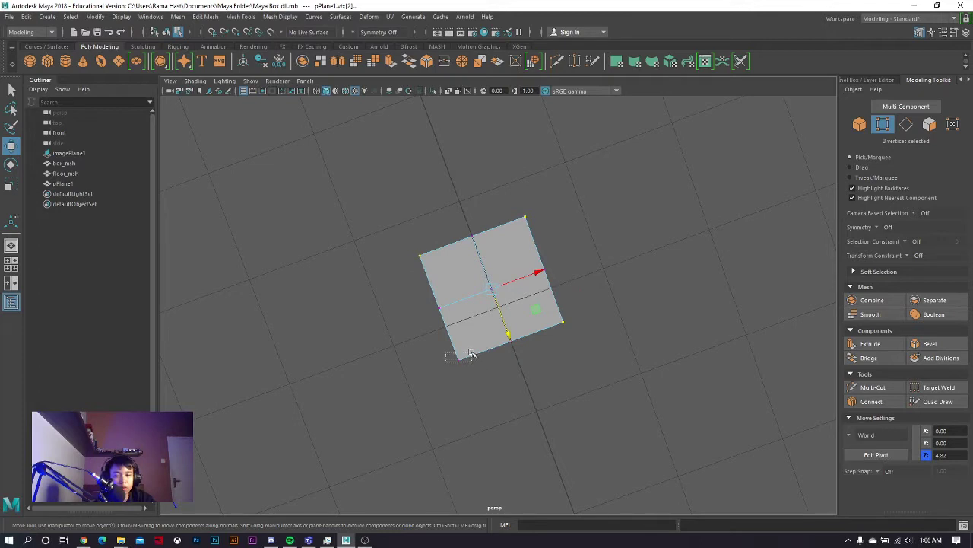
click(11, 183)
drag(494, 291, 471, 267)
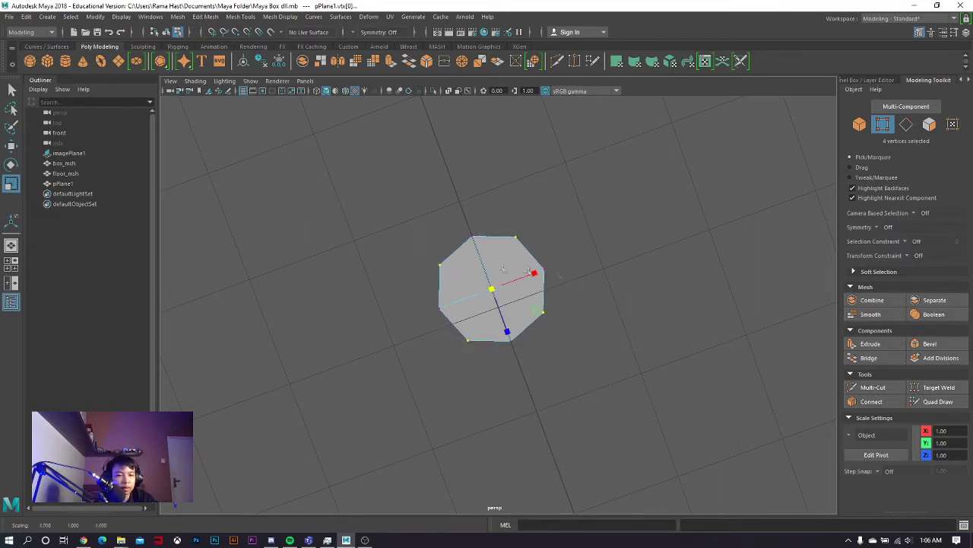
click(912, 125)
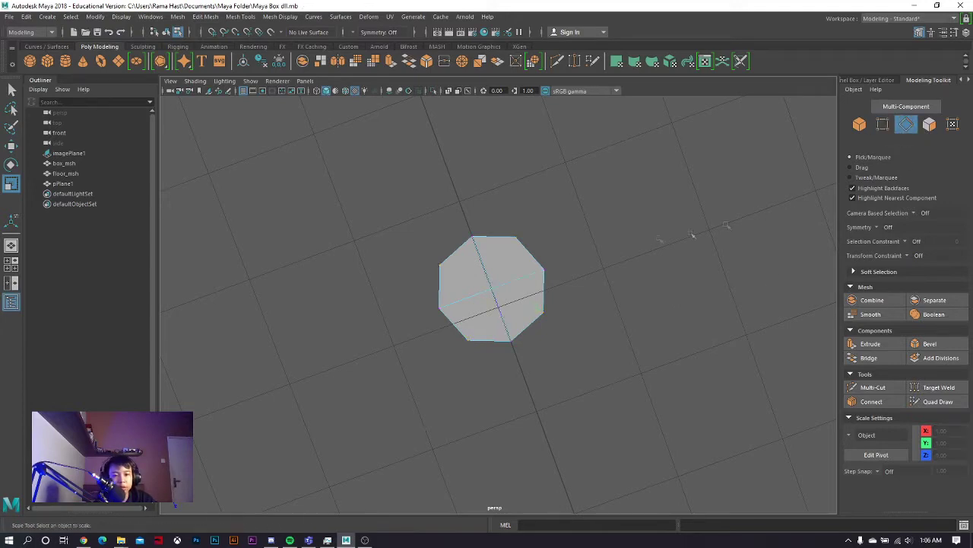
Extrude the octagon's border edge loop and scale the new edges outward
double_click(514, 240)
click(870, 346)
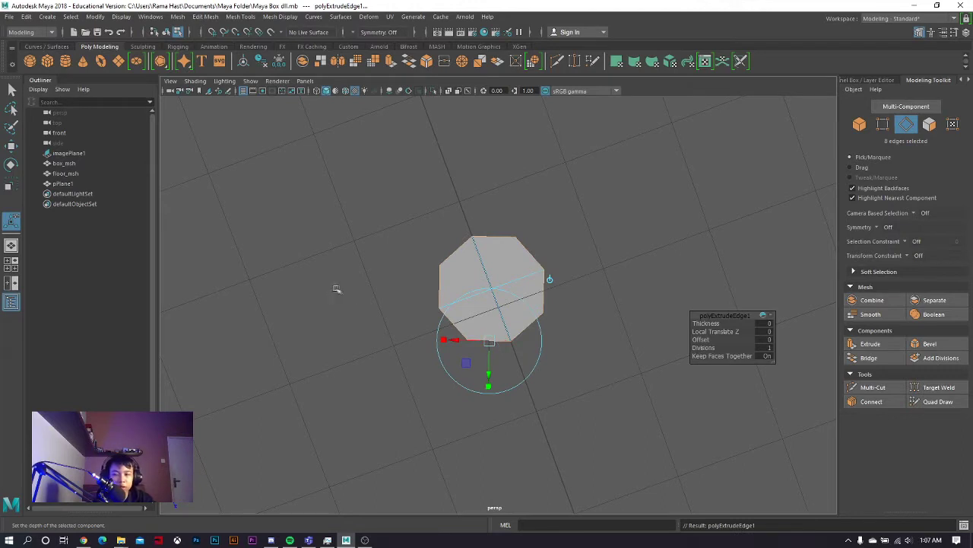
key(r)
drag(492, 290, 535, 310)
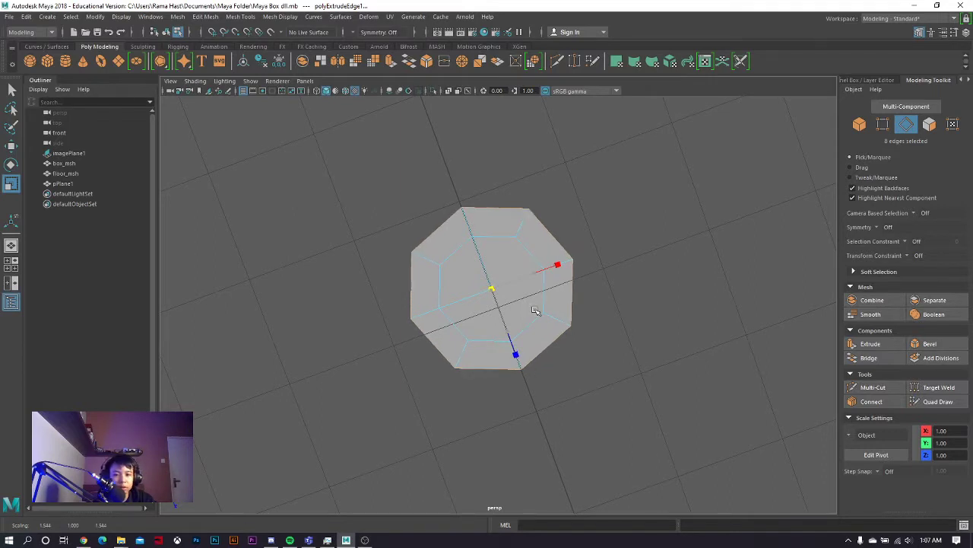
drag(535, 310, 538, 314)
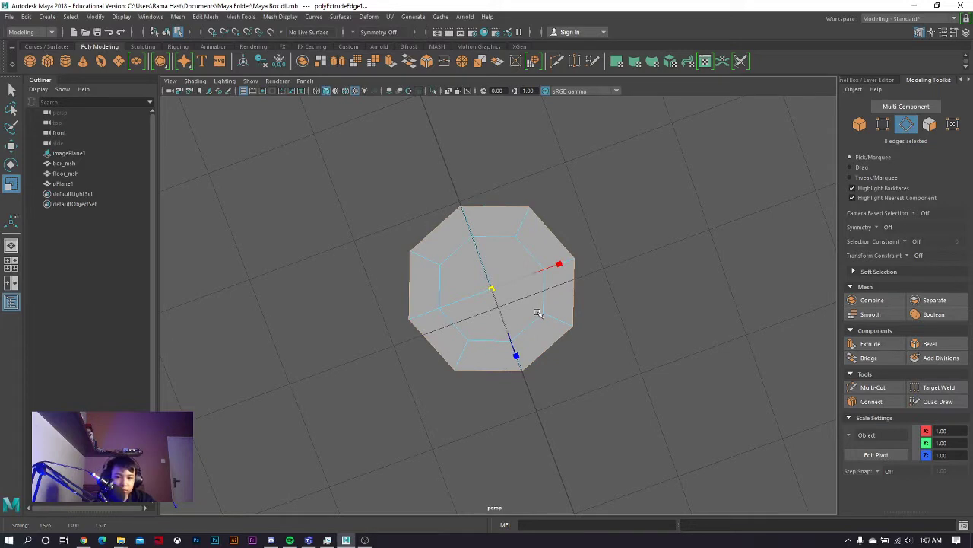
mouse_move(753, 233)
alt+mouse_down()
mouse_move(677, 174)
mouse_move(658, 222)
mouse_move(750, 222)
mouse_move(778, 261)
mouse_move(715, 218)
alt+mouse_up()
mouse_move(466, 189)
alt+mouse_down()
mouse_move(344, 174)
mouse_move(408, 217)
alt+mouse_up()
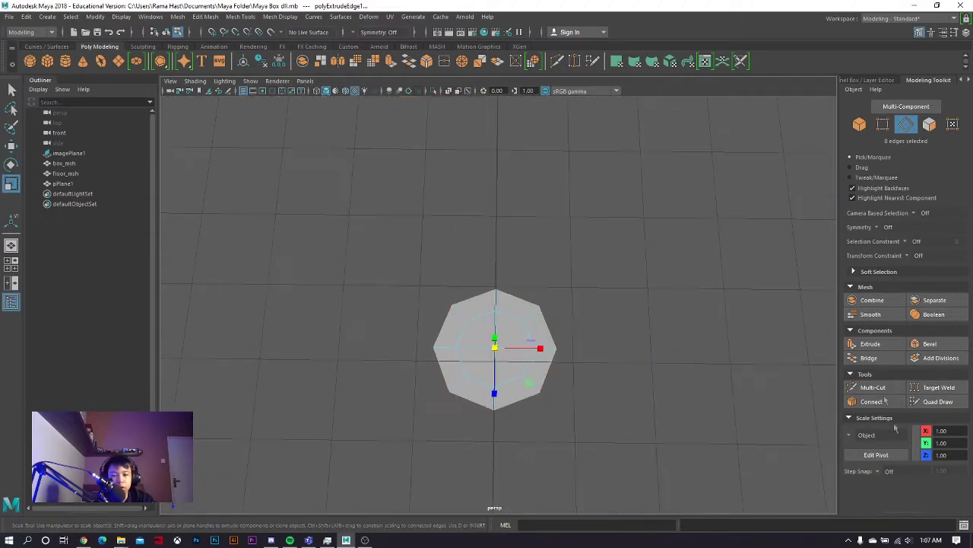
click(930, 124)
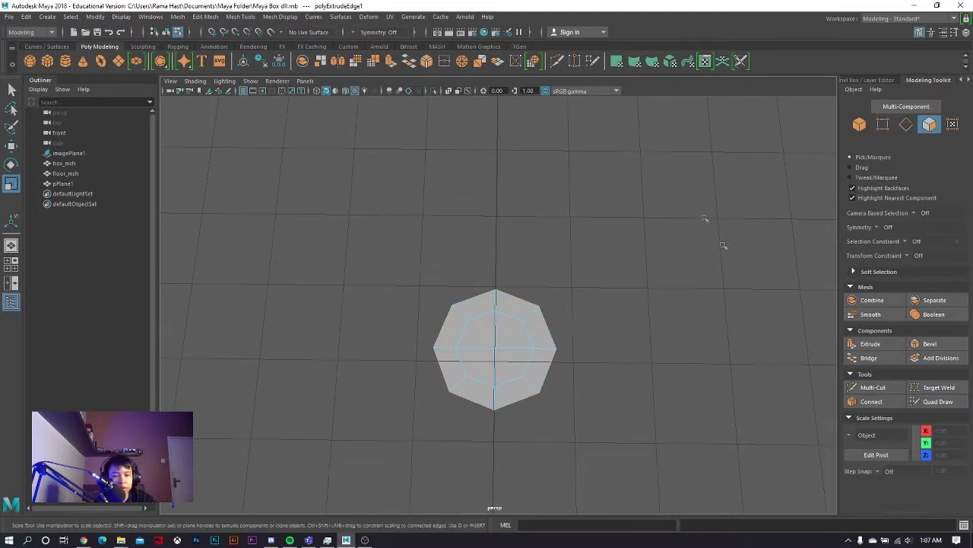
Extrude all the octagon's faces upward about 2.27 units into a column
double_click(503, 334)
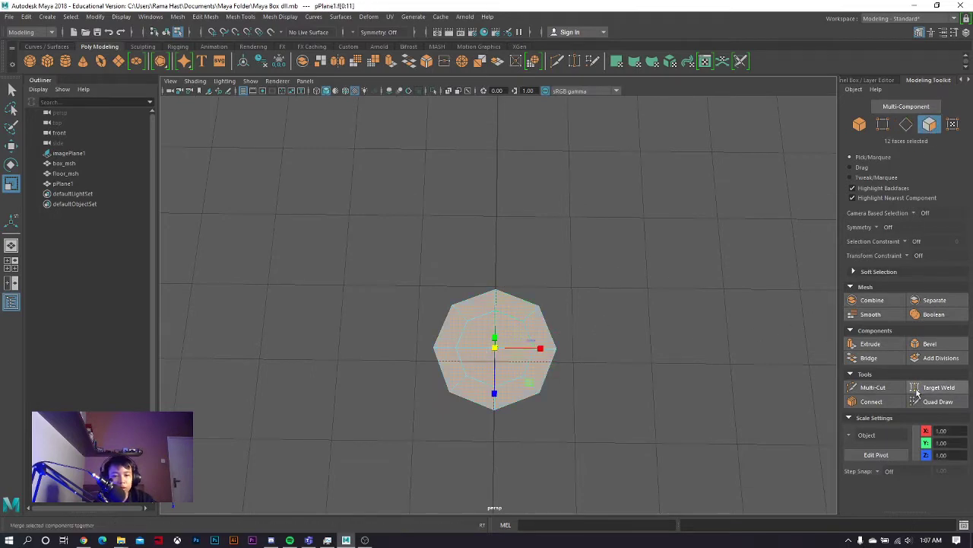
click(870, 344)
mouse_move(578, 289)
alt+mouse_down()
mouse_move(608, 239)
mouse_move(580, 213)
alt+mouse_up()
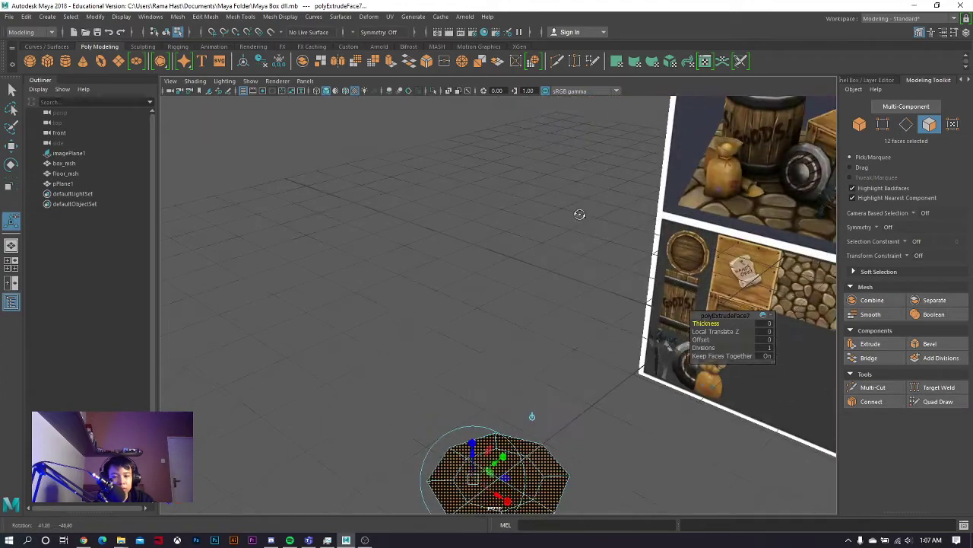
drag(472, 454, 474, 238)
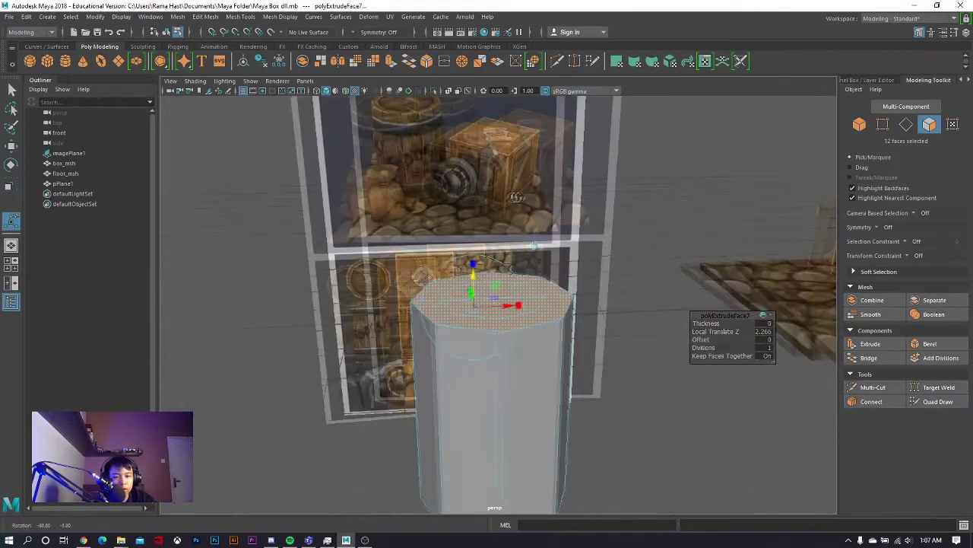
mouse_move(468, 273)
mouse_down()
mouse_move(469, 283)
mouse_move(611, 272)
mouse_move(609, 293)
mouse_move(617, 271)
mouse_move(632, 345)
mouse_move(617, 343)
mouse_move(559, 390)
mouse_up()
click(617, 278)
scroll(561, 381, up, 2)
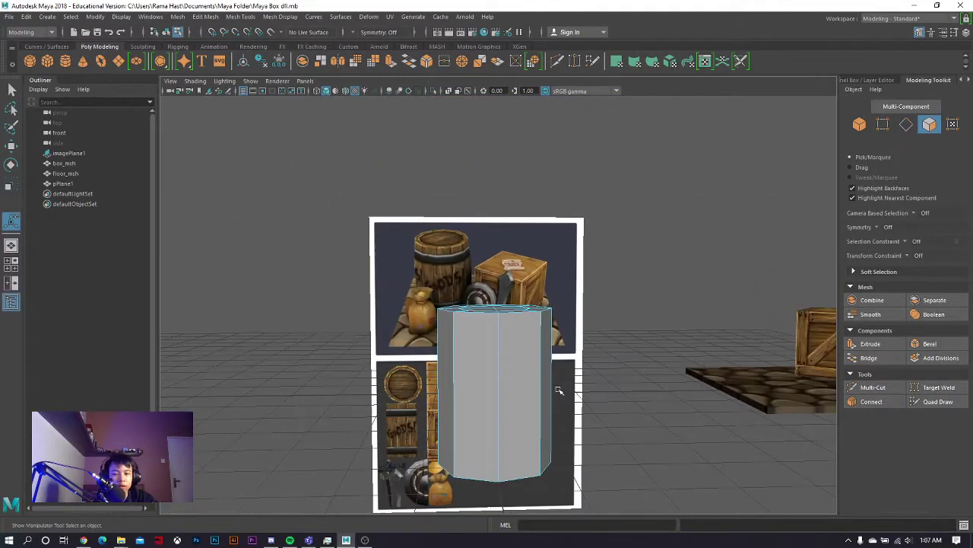
scroll(559, 390, down, 2)
scroll(616, 372, up, 1)
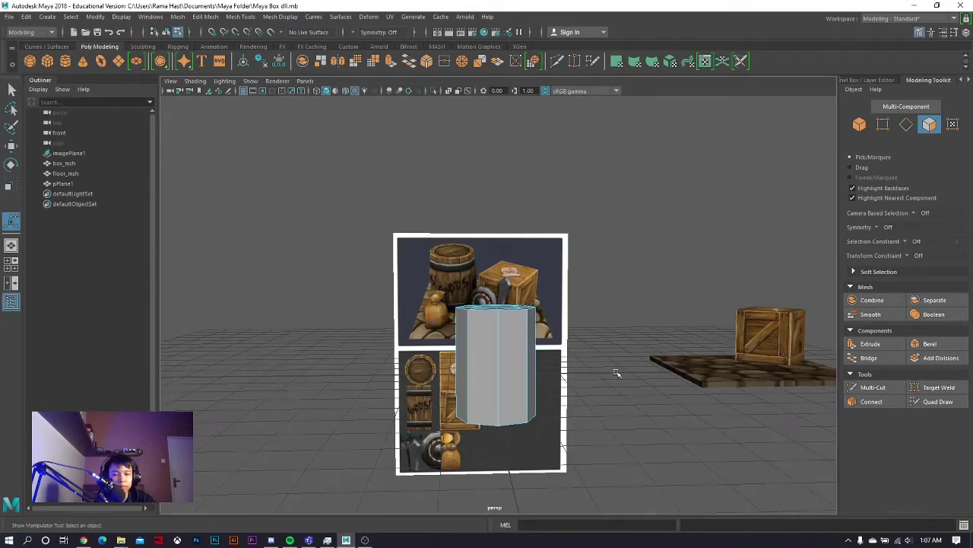
Use Multi-Cut to add horizontal edge loops and a vertical cut on the column
click(871, 389)
click(508, 368)
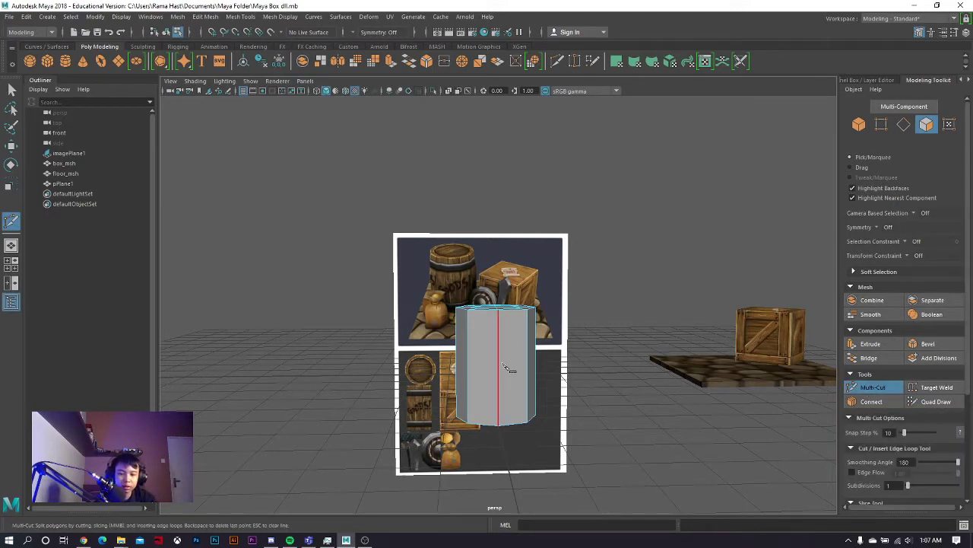
right_click(498, 369)
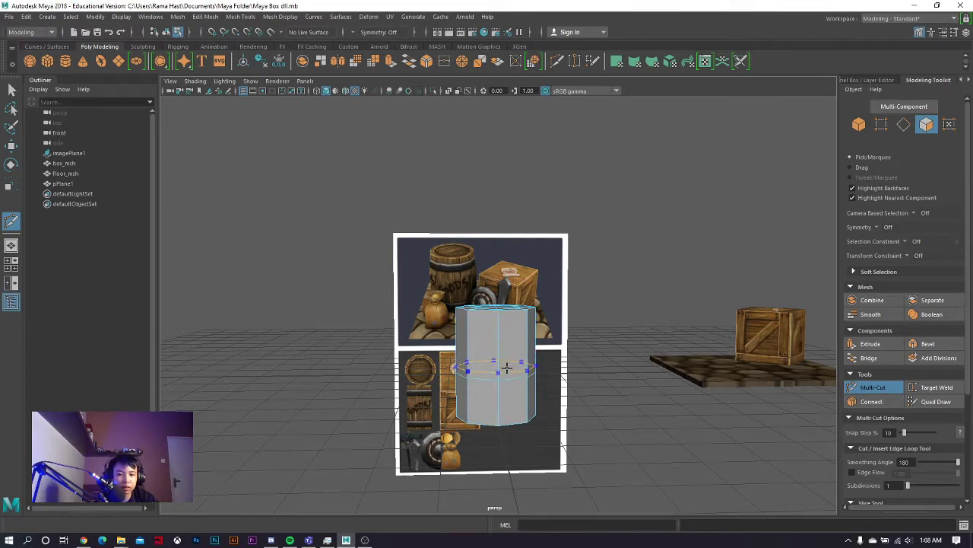
ctrl+click(521, 337)
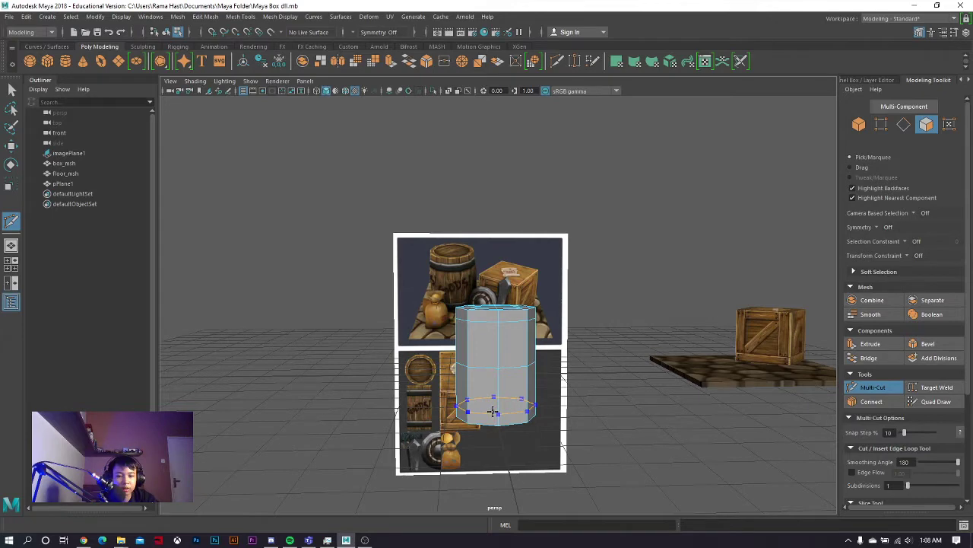
click(904, 124)
scroll(547, 447, up, 2)
scroll(547, 447, up, 2)
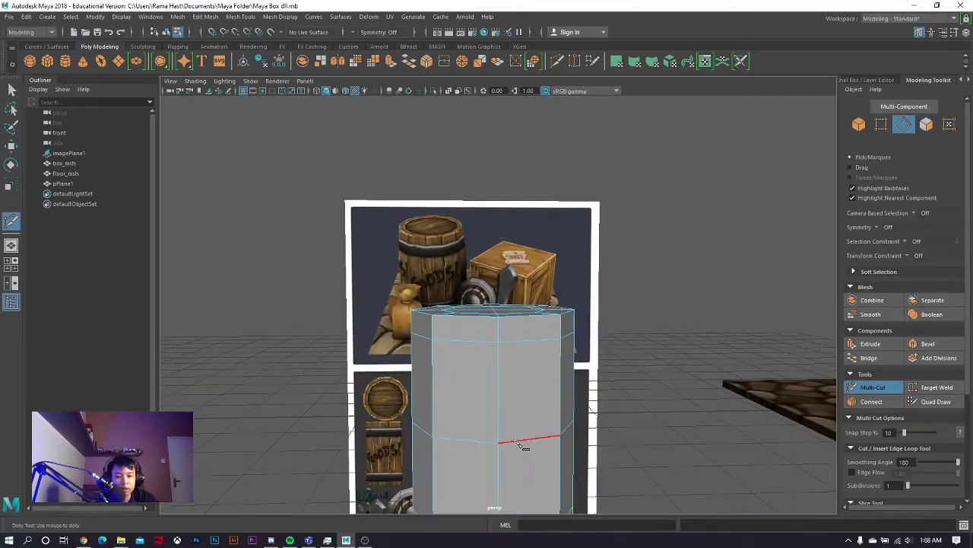
ctrl+click(525, 440)
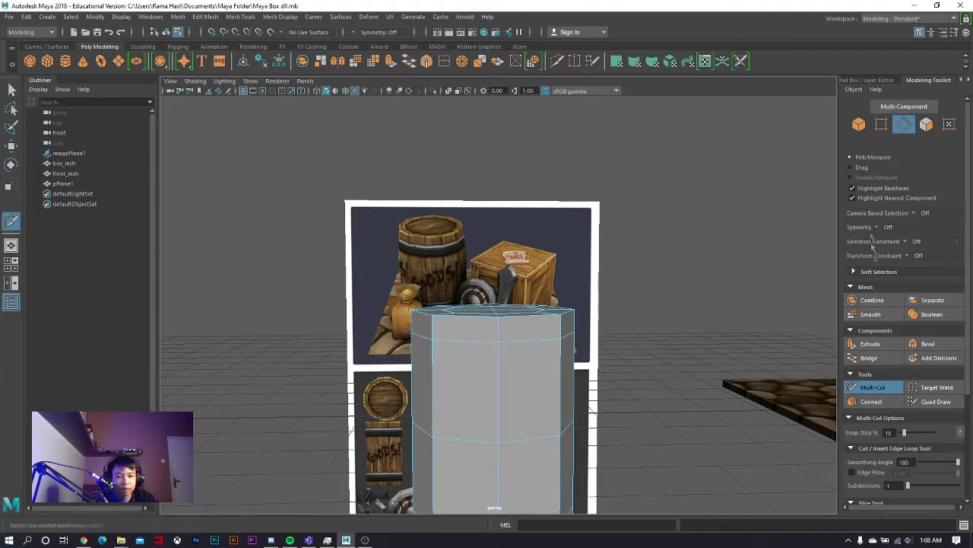
click(873, 387)
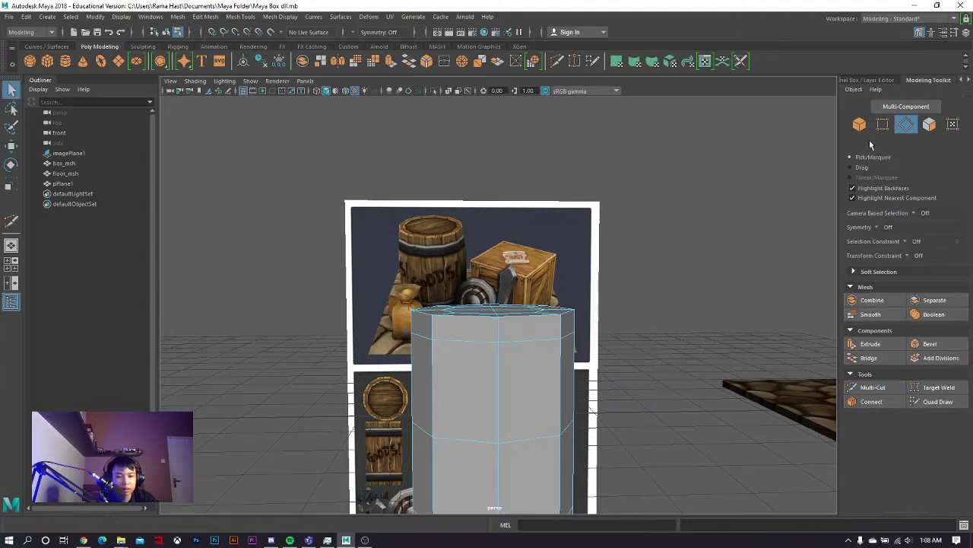
Scale the column's middle edge loop outward, checking the bulge with smooth preview
alt+drag(715, 397, 689, 410)
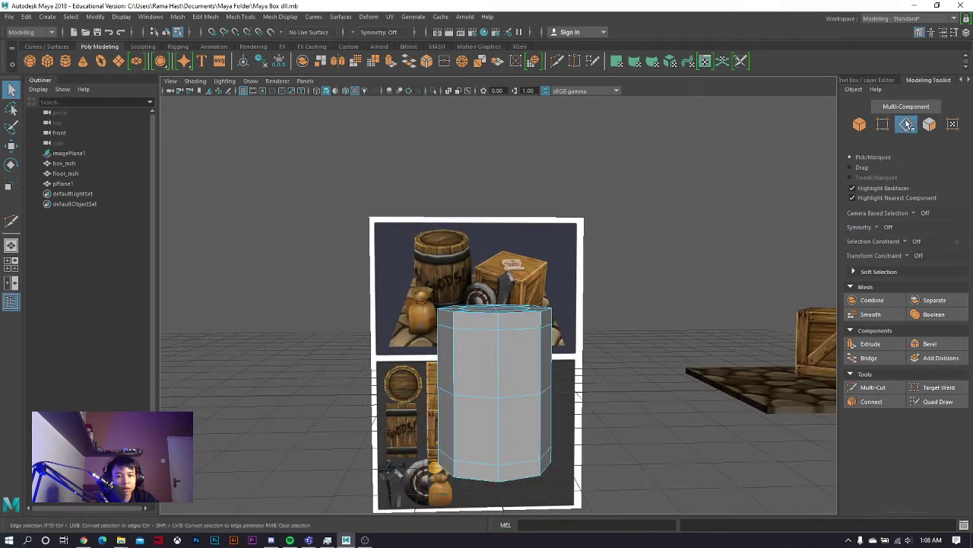
double_click(512, 396)
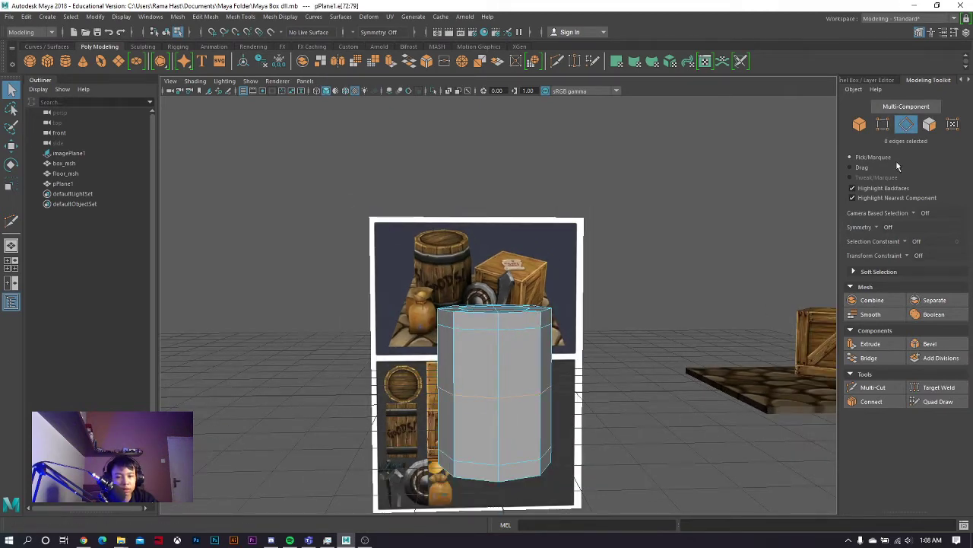
click(11, 186)
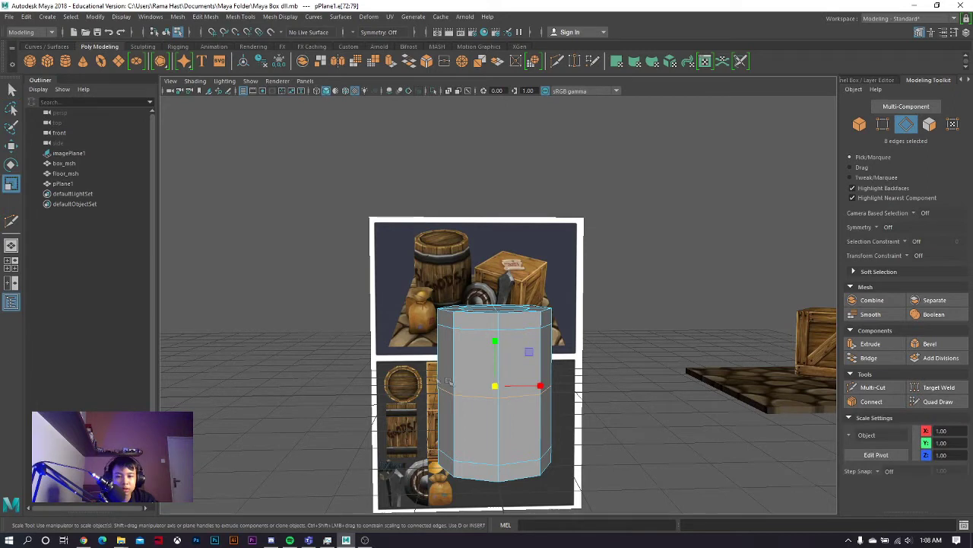
drag(495, 387, 504, 387)
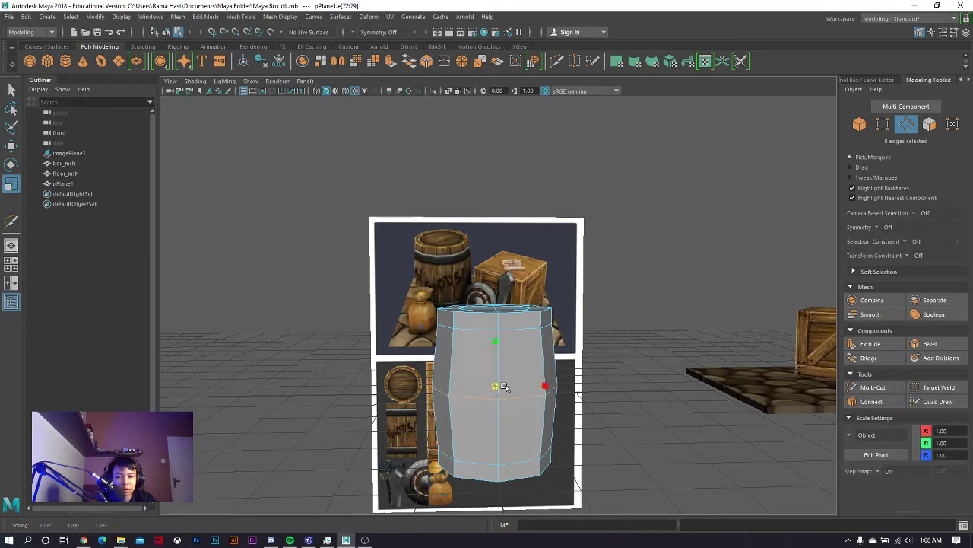
drag(504, 387, 507, 370)
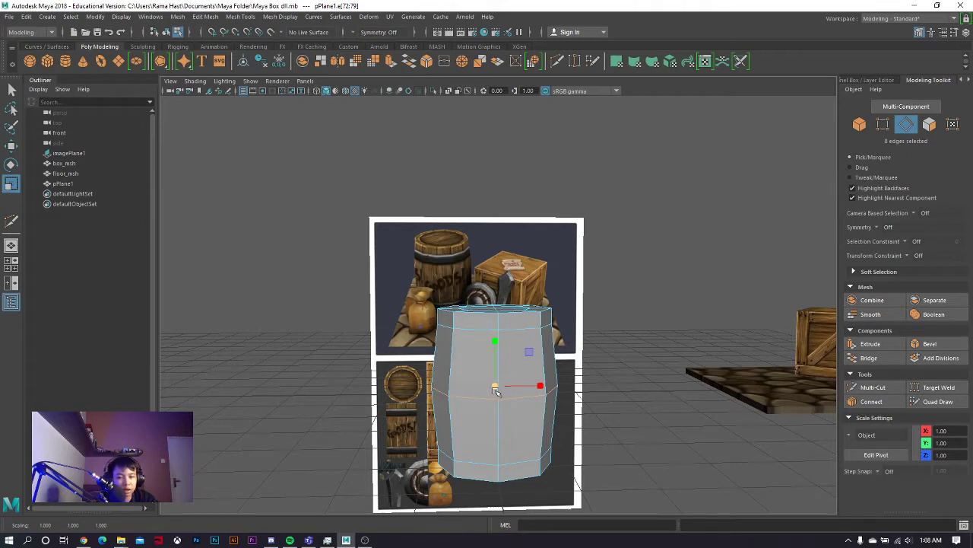
drag(495, 390, 496, 387)
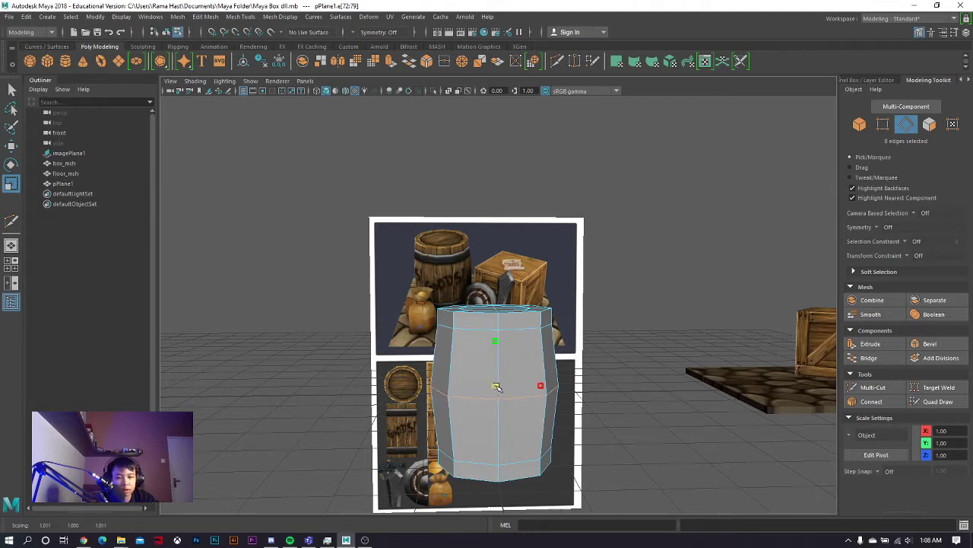
key(3)
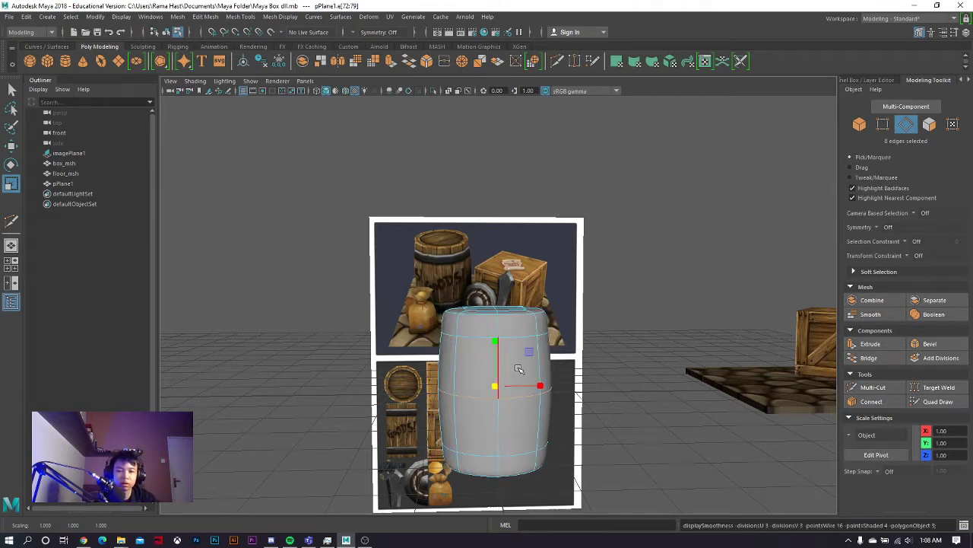
key(1)
key(3)
key(1)
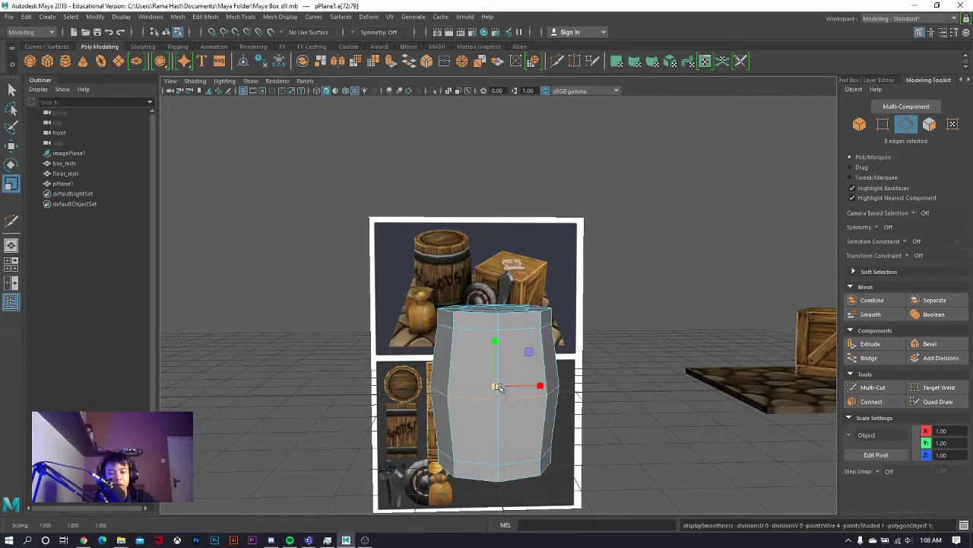
drag(498, 388, 495, 384)
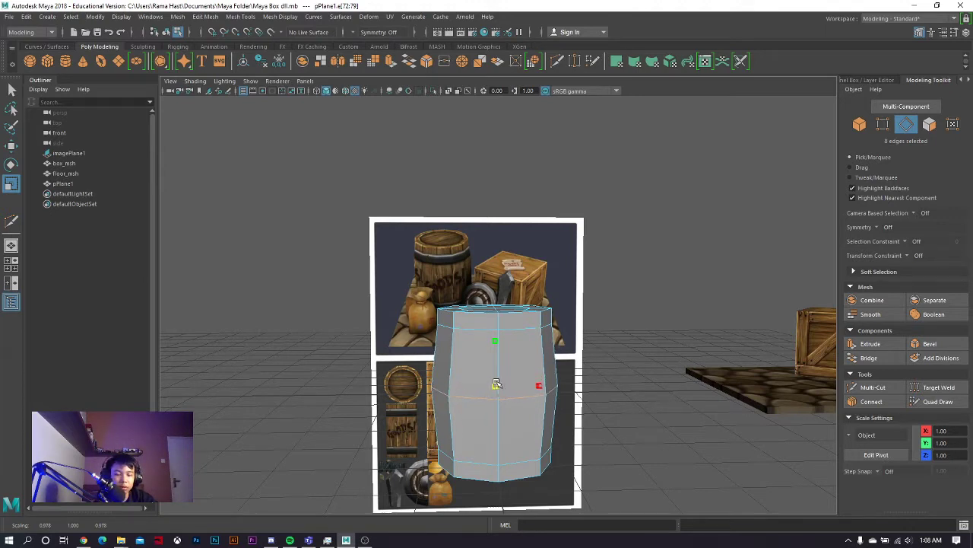
mouse_move(496, 384)
alt+mouse_down()
mouse_move(512, 321)
mouse_move(575, 275)
mouse_move(590, 297)
mouse_move(653, 261)
alt+mouse_up()
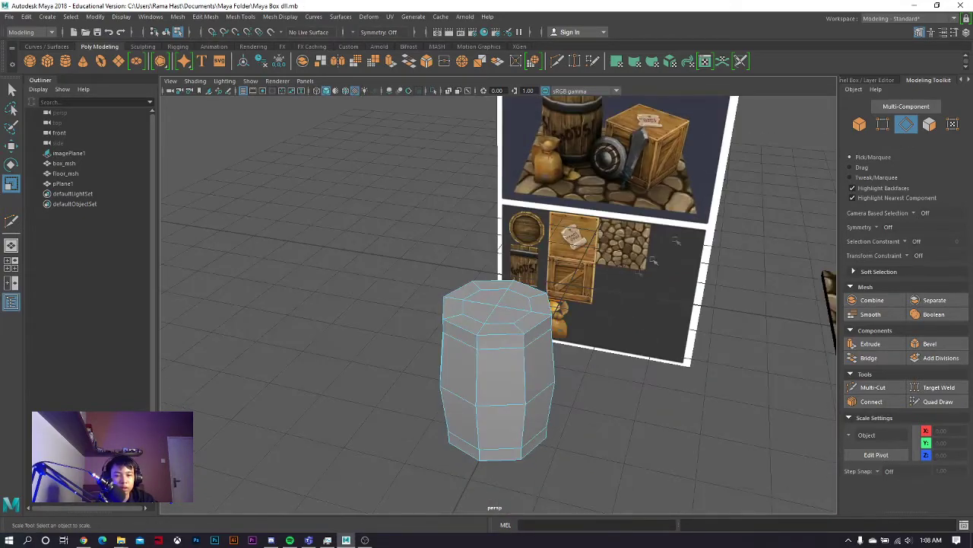
Select all of the barrel's faces, undoing an accidental extrusion
click(923, 131)
key(F8)
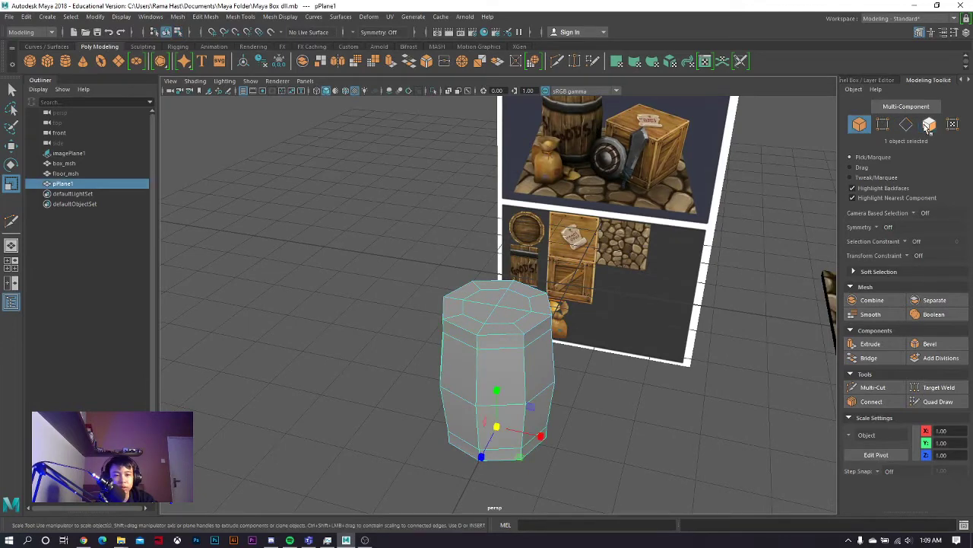
click(930, 125)
double_click(508, 376)
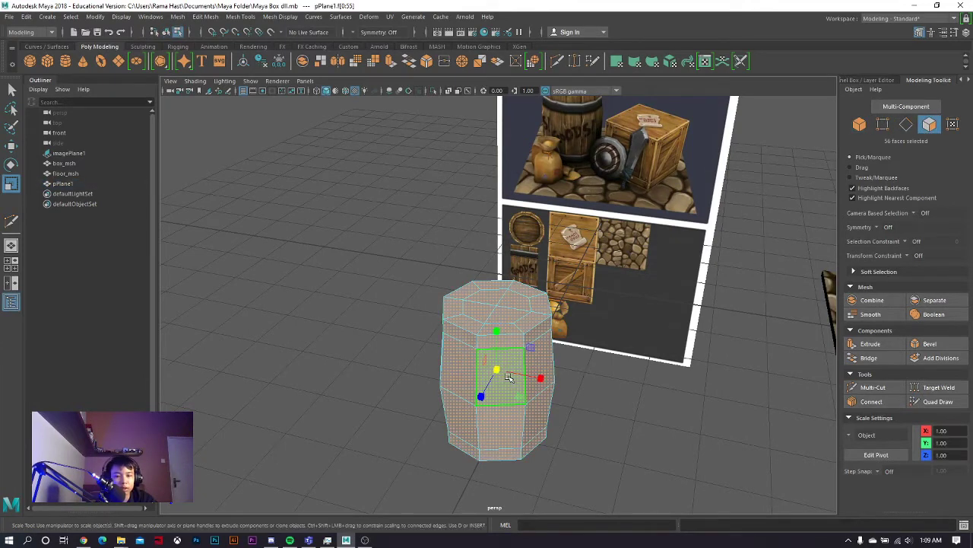
shift+right_drag(510, 390, 507, 404)
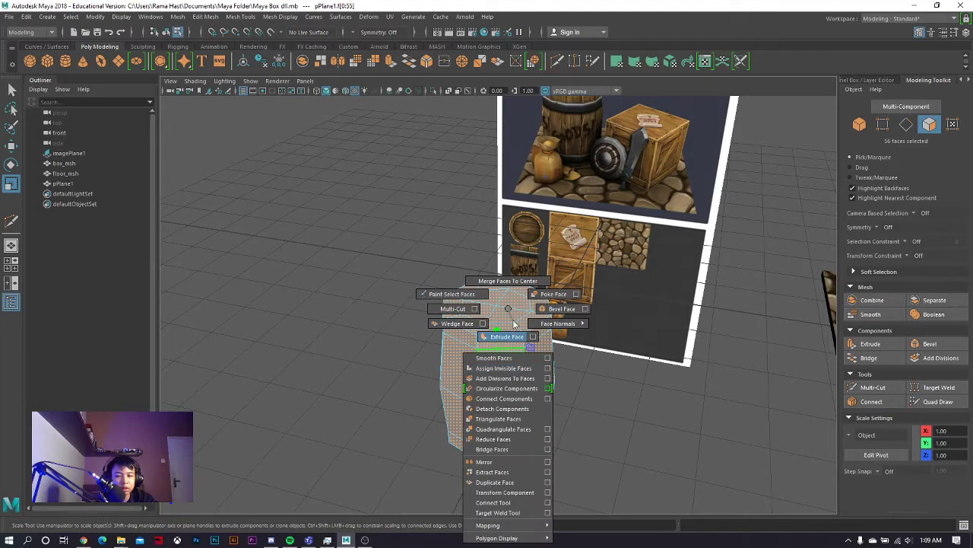
key(ctrl+z)
Apply Mapping > Automatic Map to the selected barrel faces
mouse_move(505, 379)
right_down()
mouse_move(507, 473)
mouse_move(576, 525)
right_up()
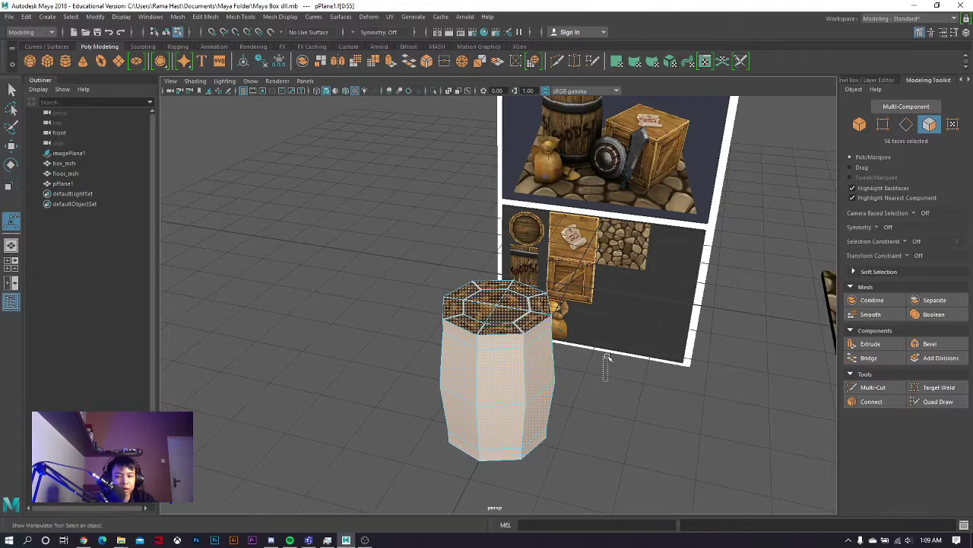
alt+drag(608, 355, 598, 328)
alt+drag(606, 320, 525, 380)
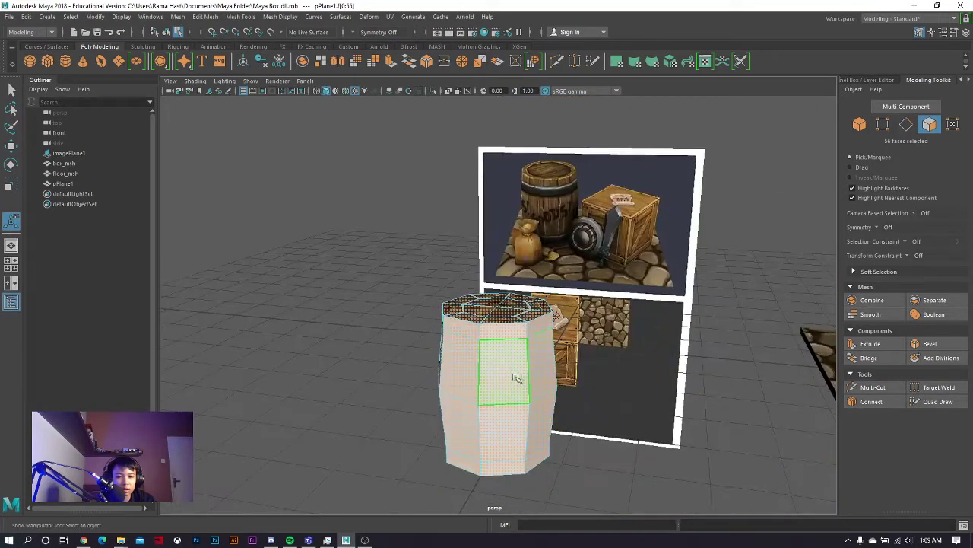
shift+right_click(508, 372)
mouse_move(491, 525)
click(569, 523)
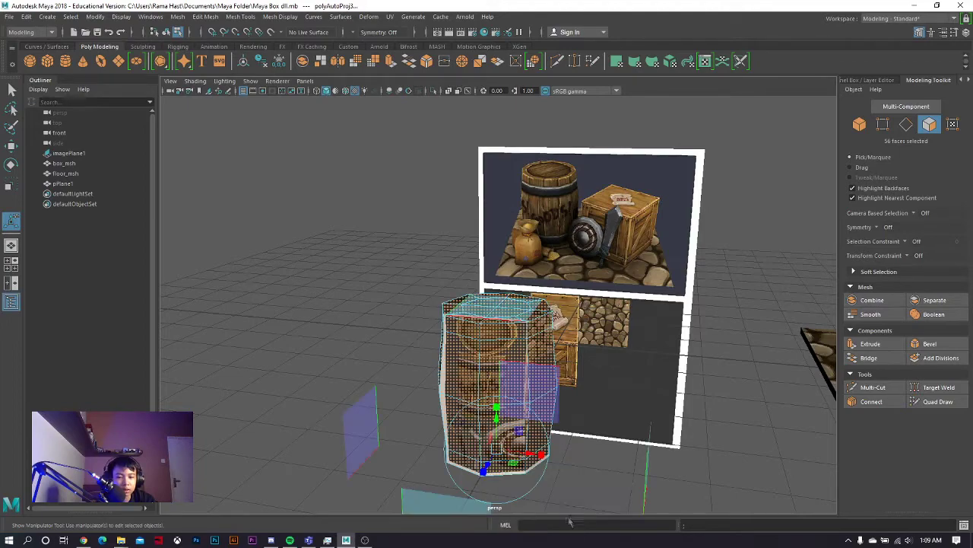
mouse_move(708, 391)
alt+mouse_down()
mouse_move(662, 355)
mouse_move(679, 408)
mouse_move(669, 391)
alt+mouse_up()
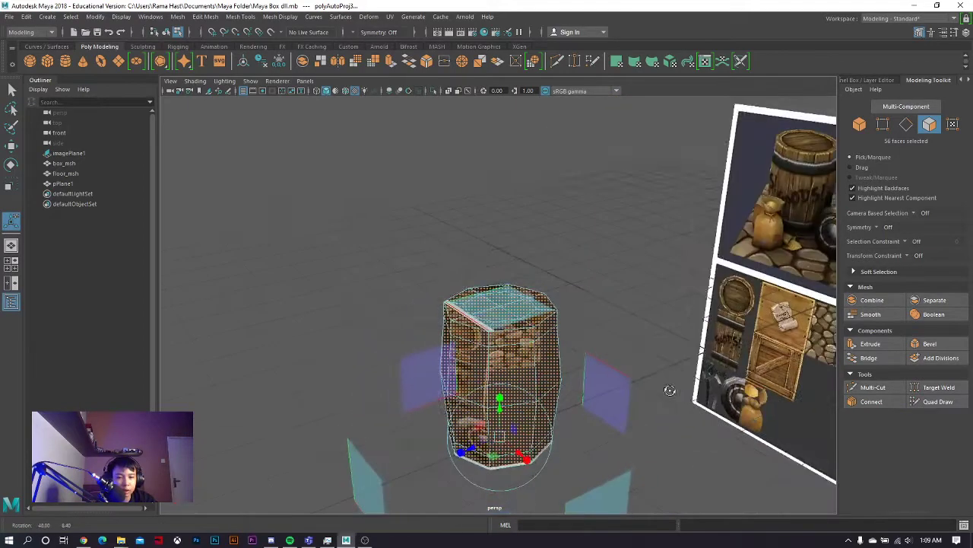
click(937, 17)
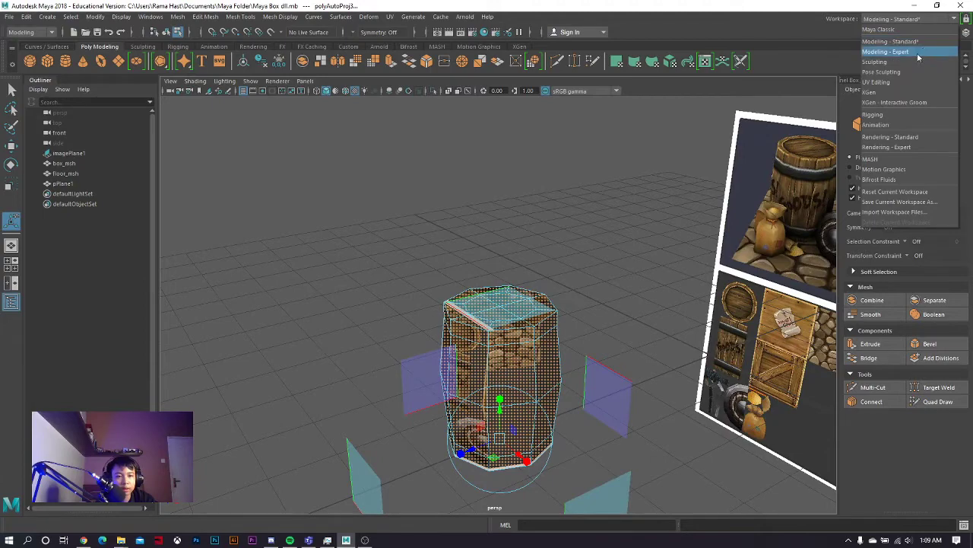
In the UV Editing workspace, select the barrel's side UV shells and stack them
click(903, 82)
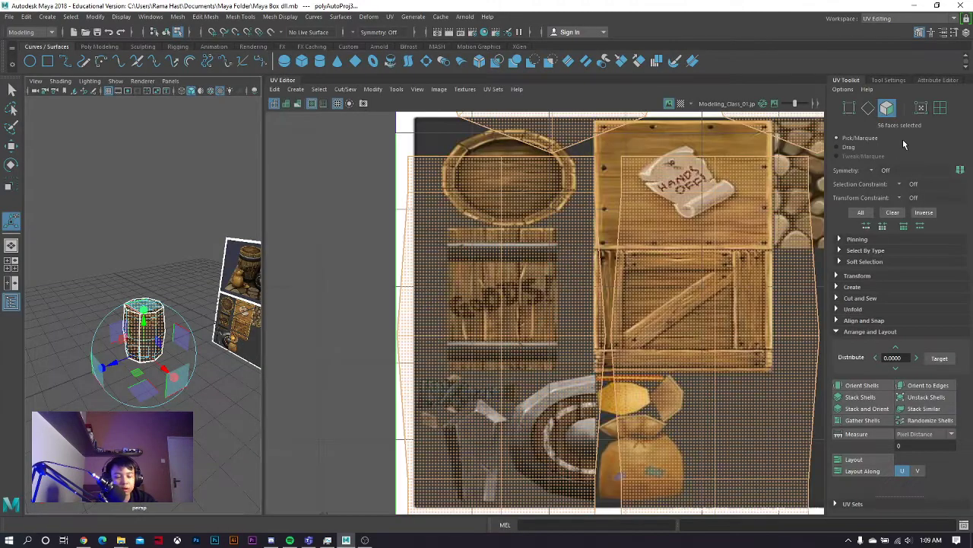
scroll(693, 278, down, 5)
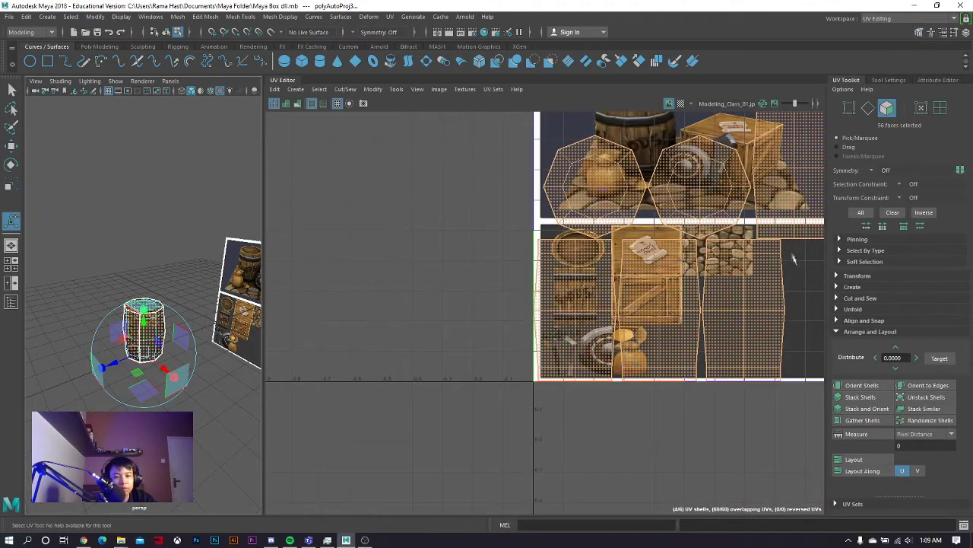
click(802, 260)
click(771, 284)
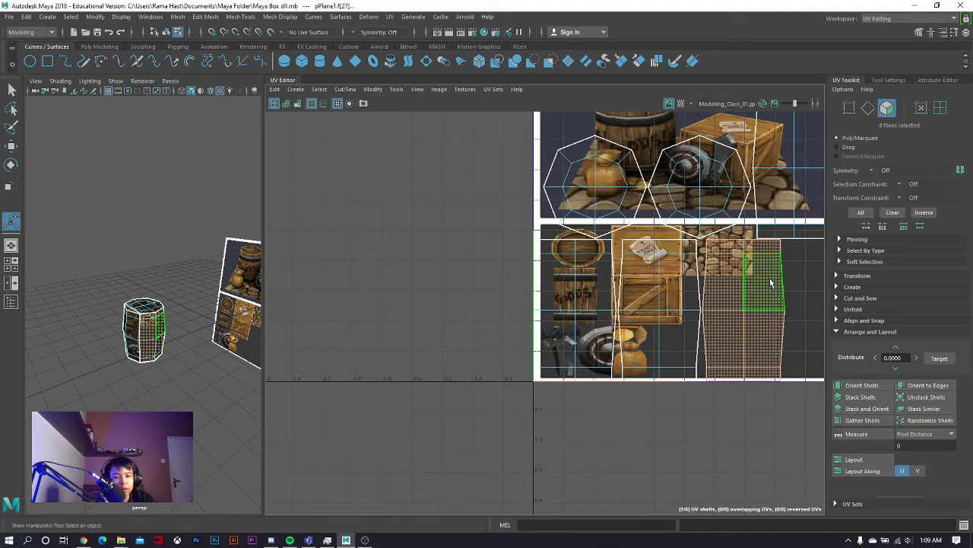
shift+click(666, 292)
shift+click(598, 286)
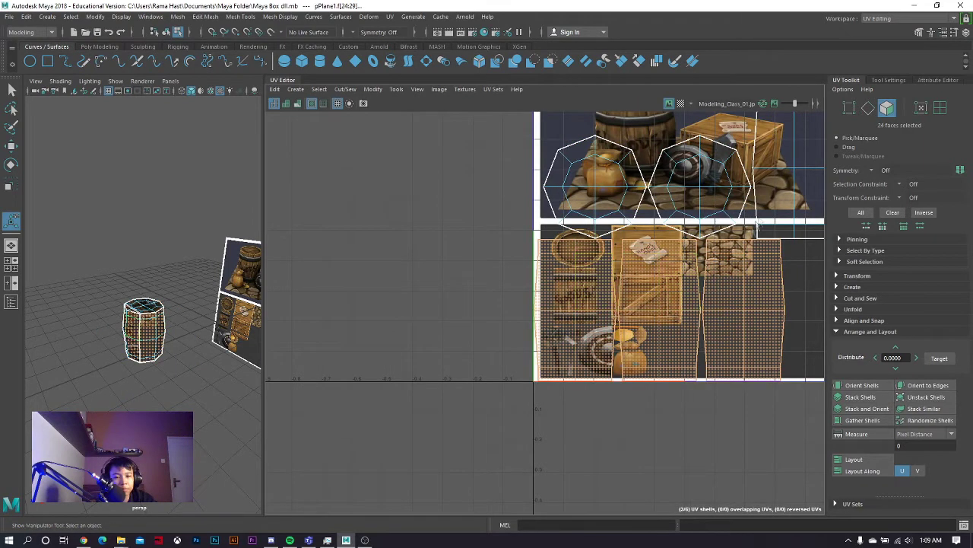
shift+click(799, 156)
shift+click(797, 161)
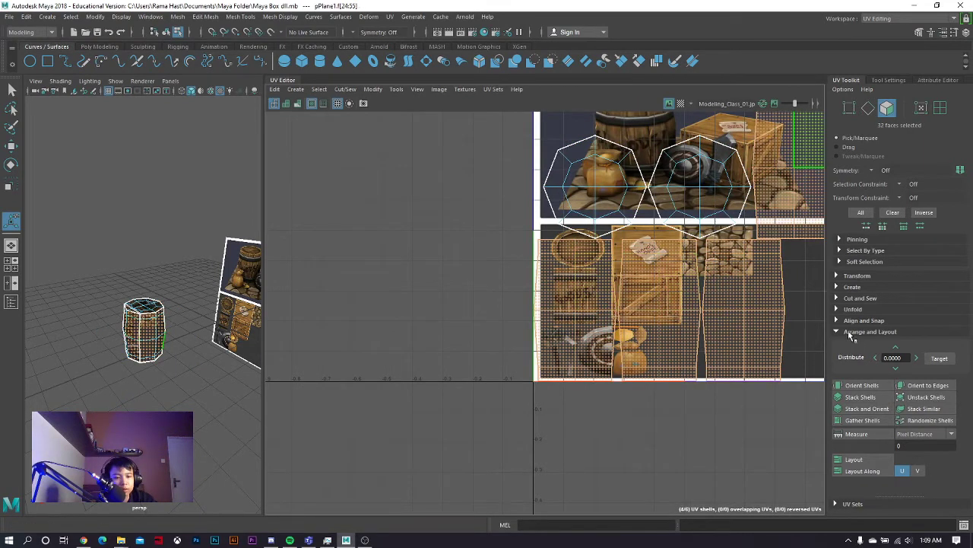
click(860, 397)
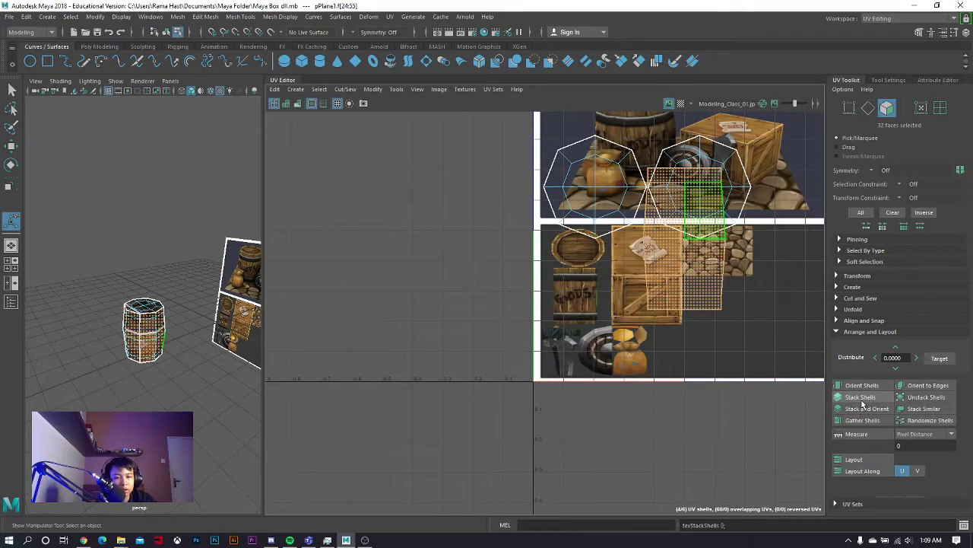
Scale and move the stacked shells over the wooden barrel region of the texture
key(e)
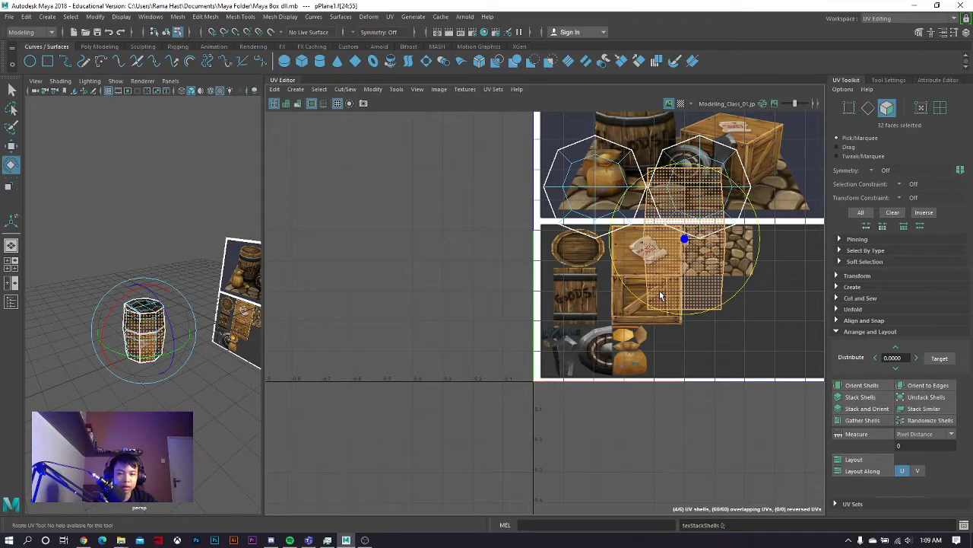
key(r)
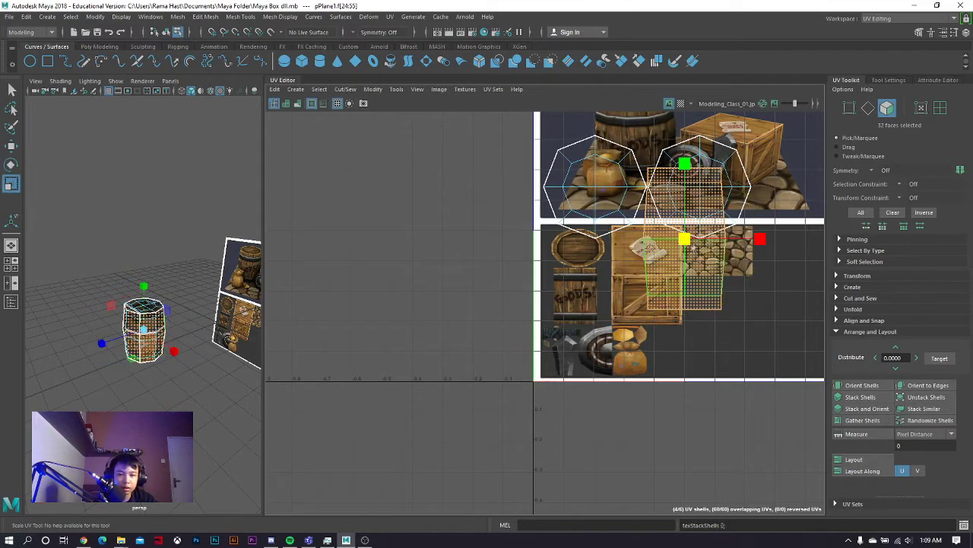
drag(686, 239, 599, 332)
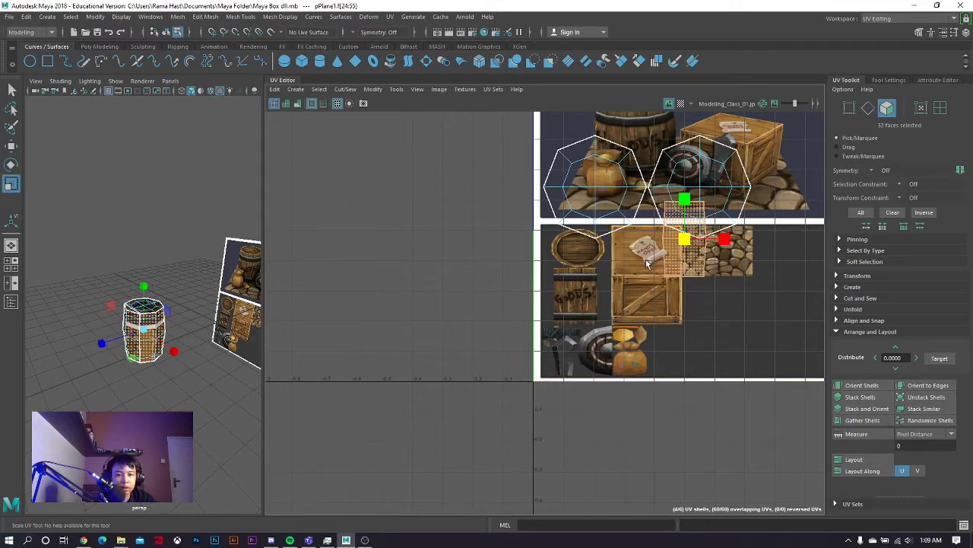
middle_drag(630, 286, 658, 263)
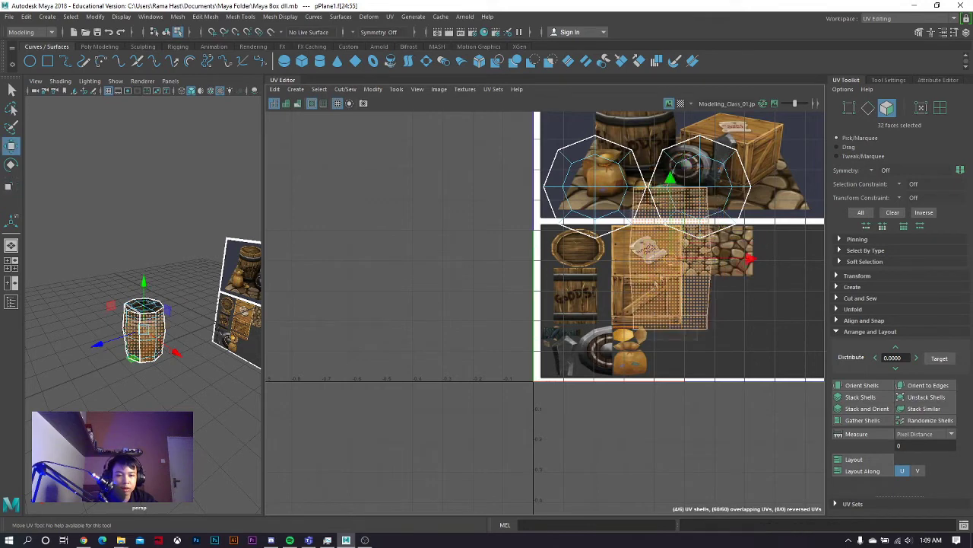
drag(685, 239, 587, 297)
scroll(587, 296, up, 1)
scroll(587, 297, up, 2)
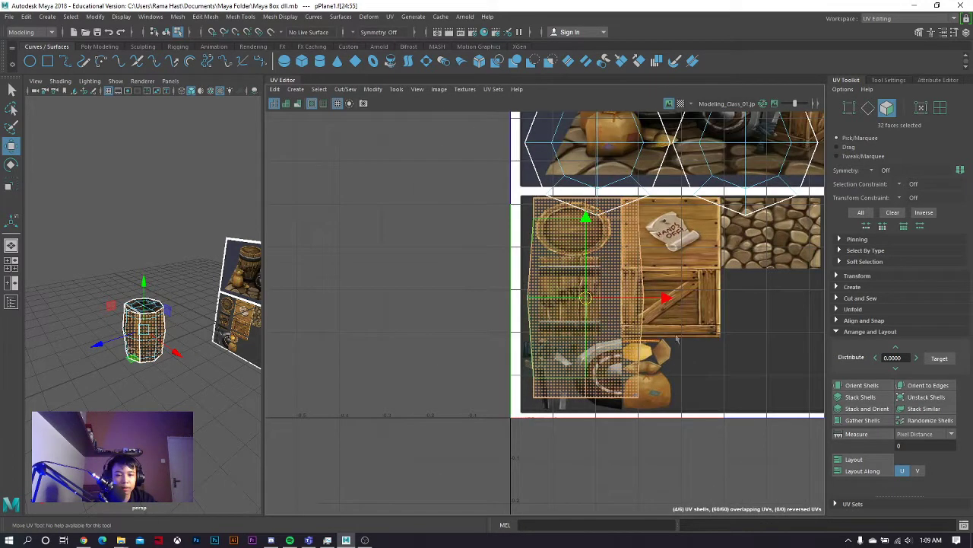
scroll(504, 240, up, 2)
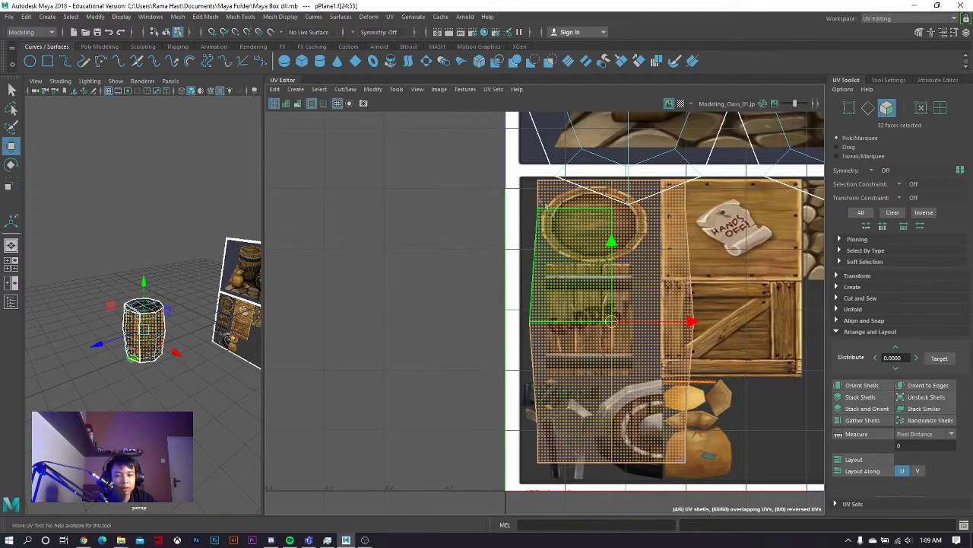
Scale and move the barrel body UV shell to fit the barrel image
key(e)
key(w)
drag(652, 344, 596, 319)
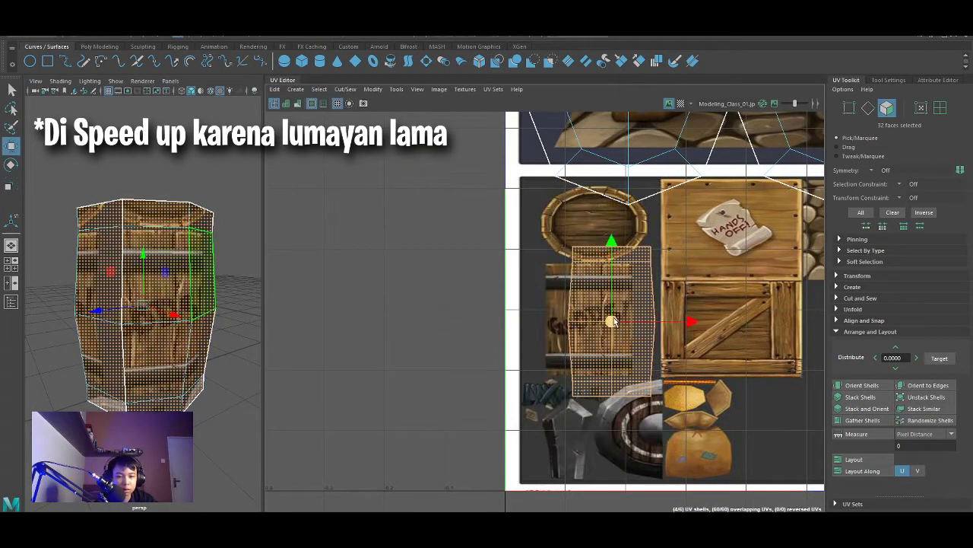
key(r)
scroll(587, 315, up, 3)
scroll(588, 315, up, 1)
key(w)
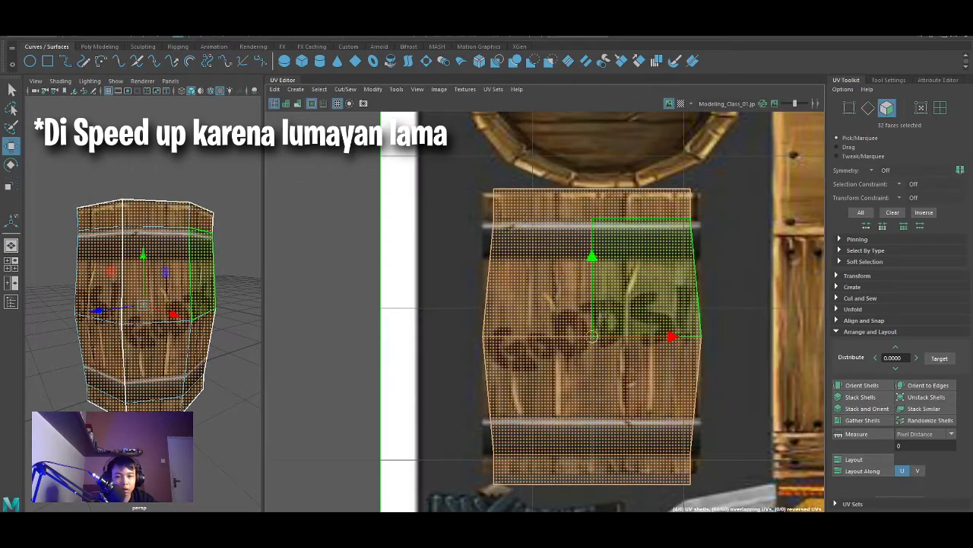
drag(595, 333, 595, 336)
drag(590, 261, 589, 264)
key(w)
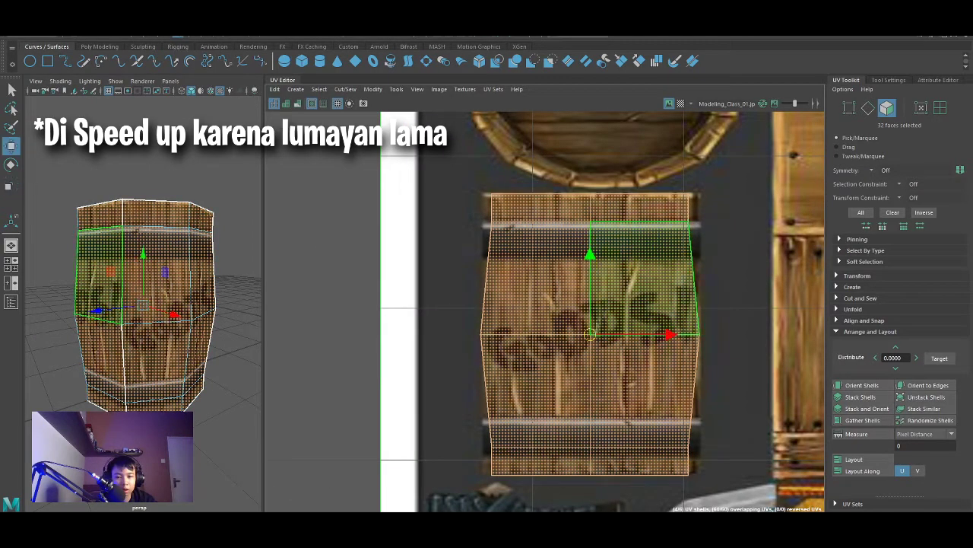
drag(586, 337, 594, 337)
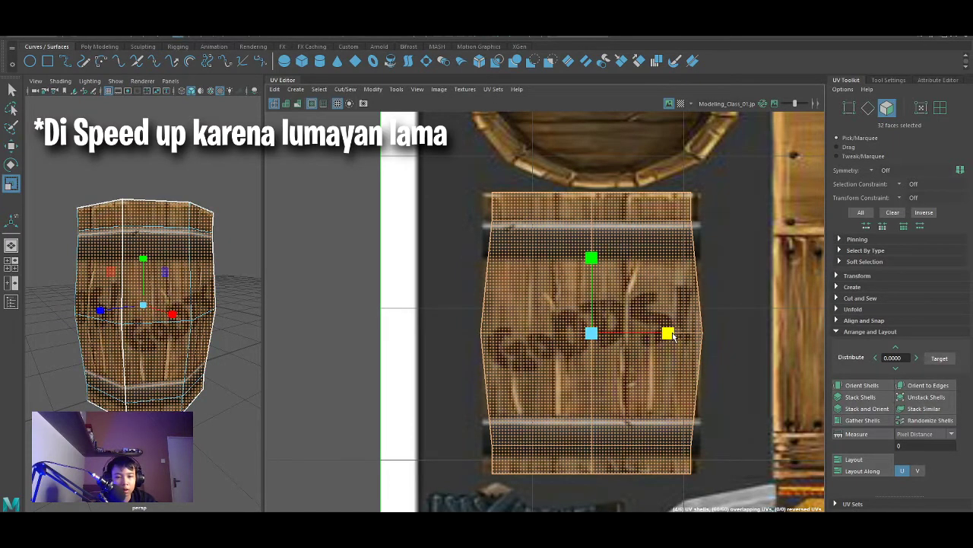
Select the lettered face and flip its UVs so GOODS! reads correctly
alt+drag(76, 156, 49, 206)
alt+drag(2, 160, 74, 157)
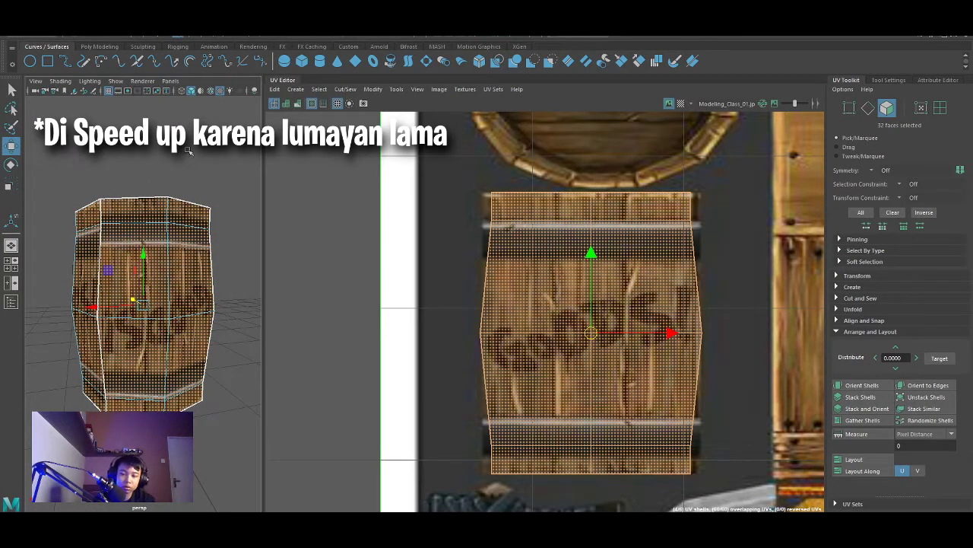
alt+drag(189, 150, 193, 155)
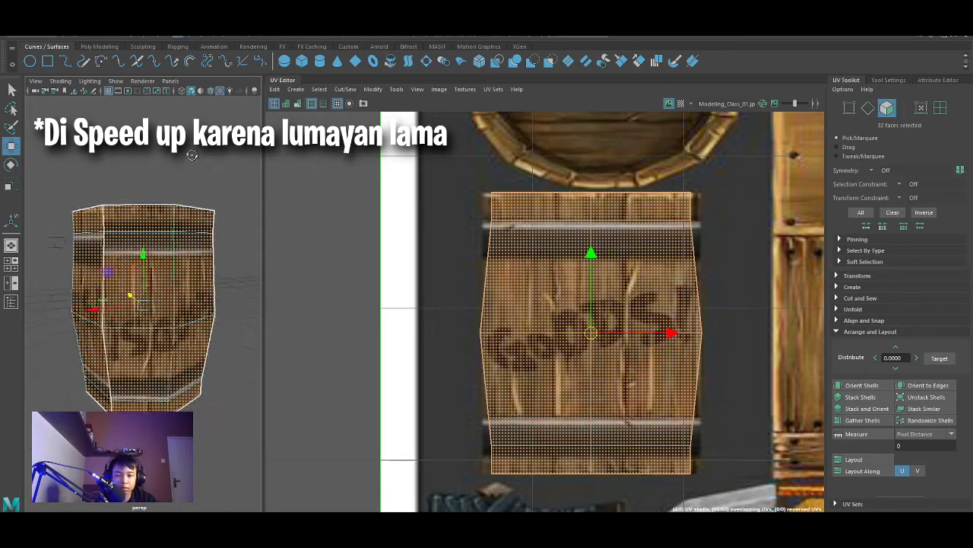
click(181, 280)
alt+drag(181, 280, 225, 213)
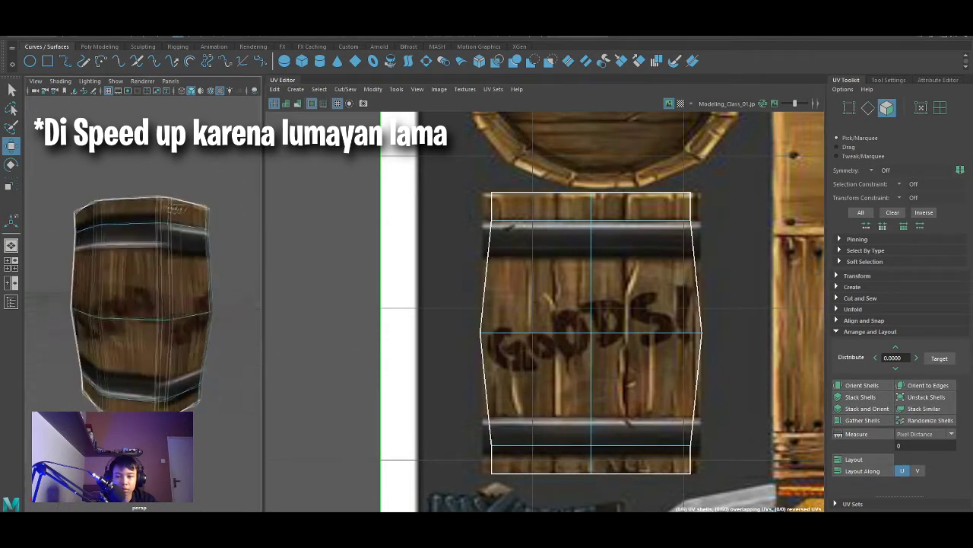
key(alt+Tab)
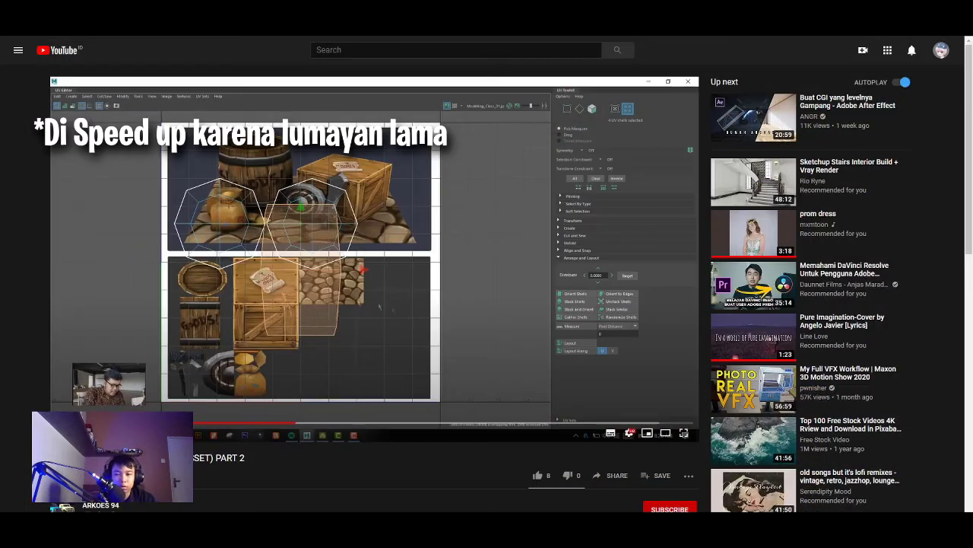
Jump the YouTube tutorial ahead to the barrel UV-mapping section
click(292, 424)
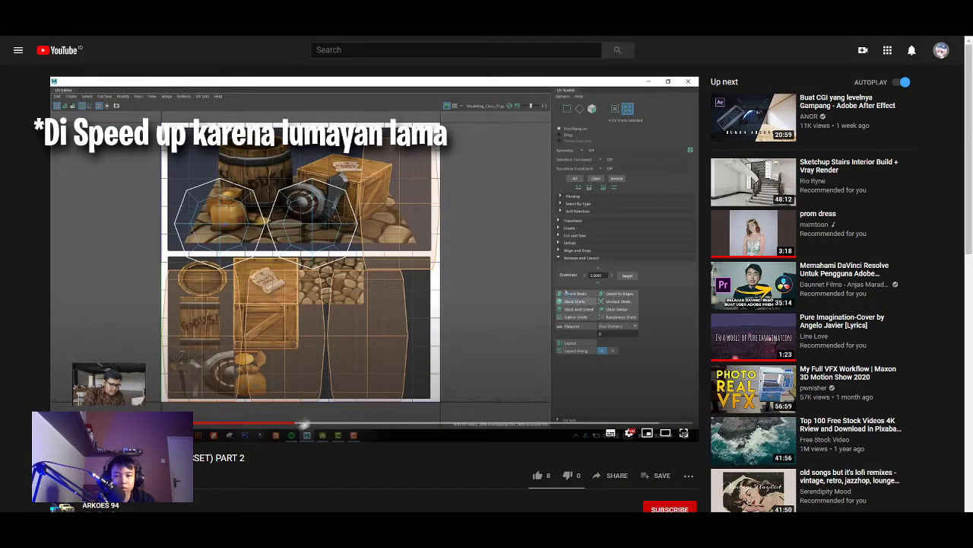
drag(304, 423, 329, 423)
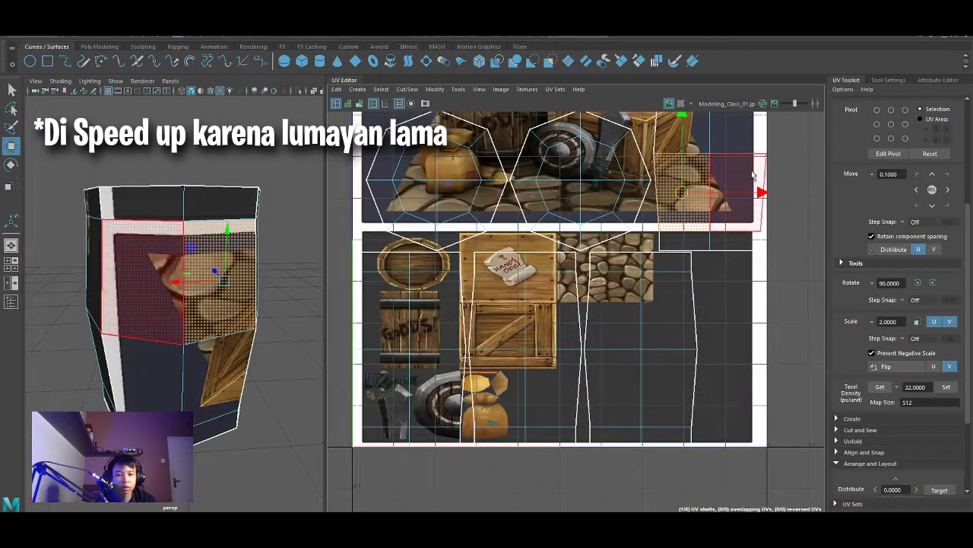
Select the barrel's side UV shells and stack them with Stack and Orient
click(905, 372)
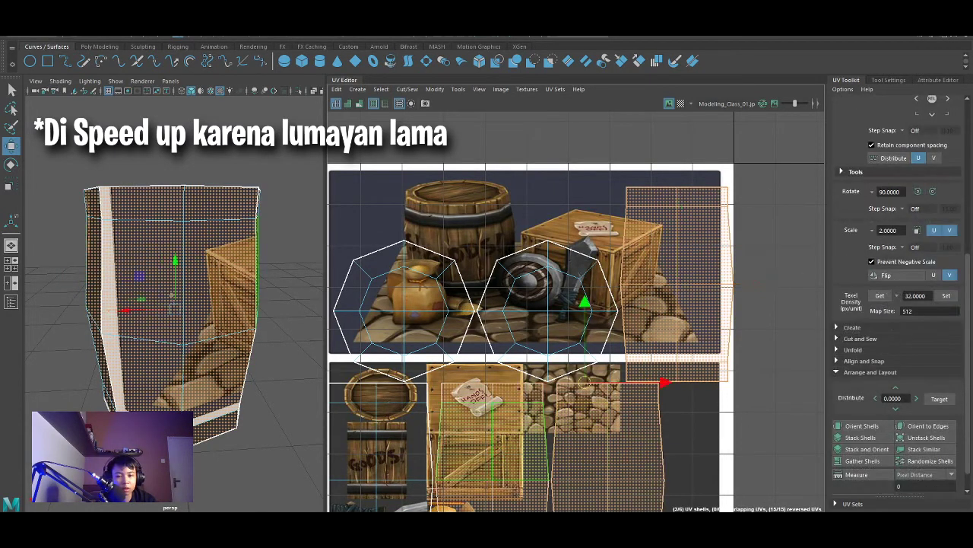
scroll(867, 428, down, 2)
click(865, 424)
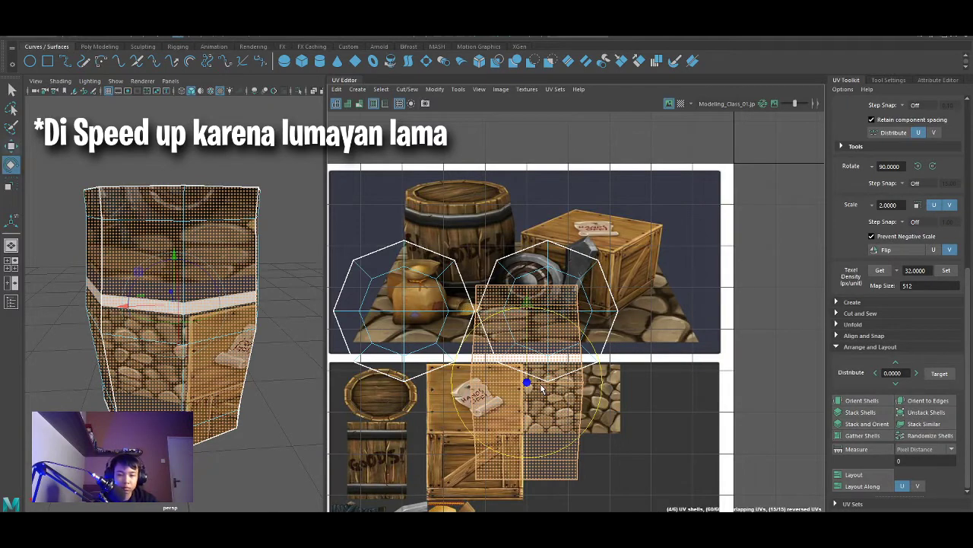
key(q)
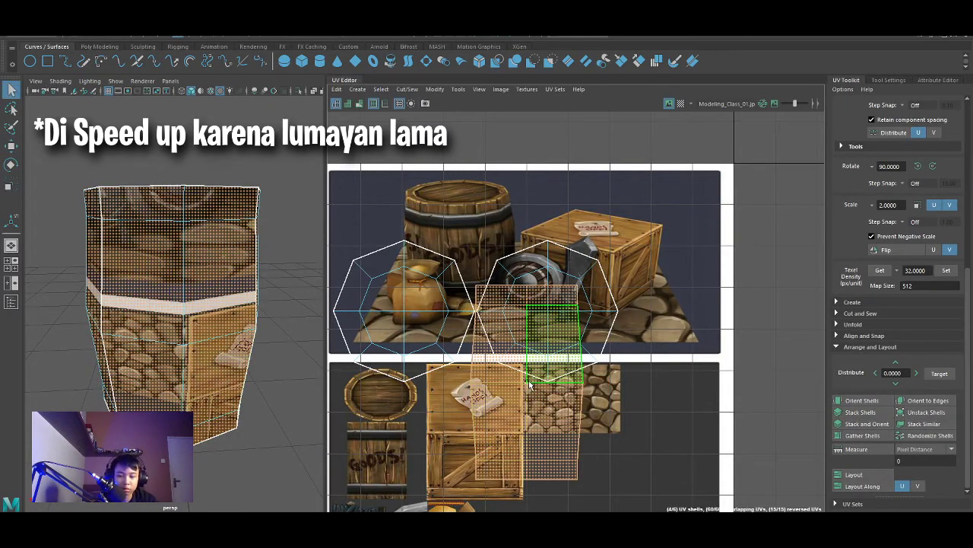
Move and scale the stacked side UVs to fit the wooden barrel image
drag(530, 386, 382, 455)
key(f)
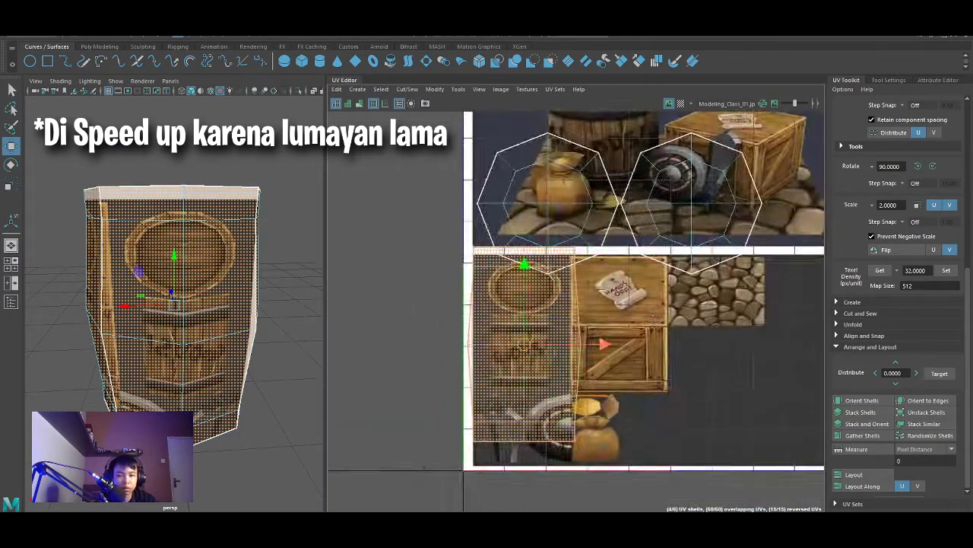
mouse_move(527, 344)
mouse_down()
mouse_move(502, 357)
mouse_move(518, 371)
mouse_up()
scroll(517, 365, up, 3)
key(w)
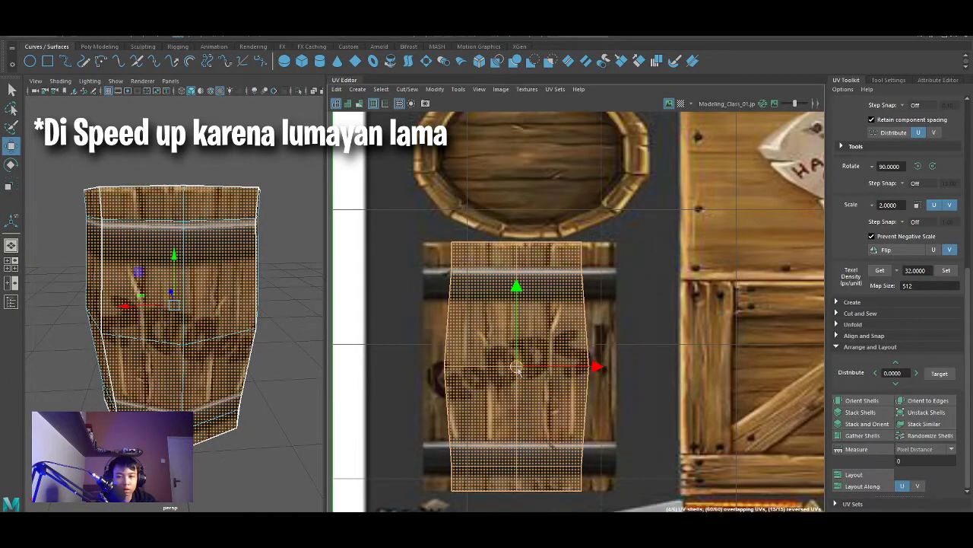
alt+drag(228, 305, 292, 304)
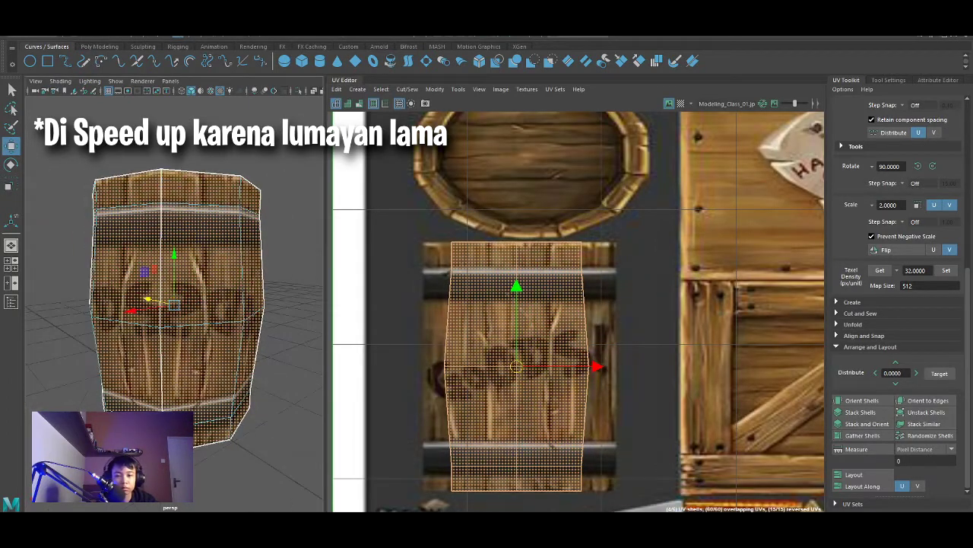
key(r)
drag(599, 367, 609, 375)
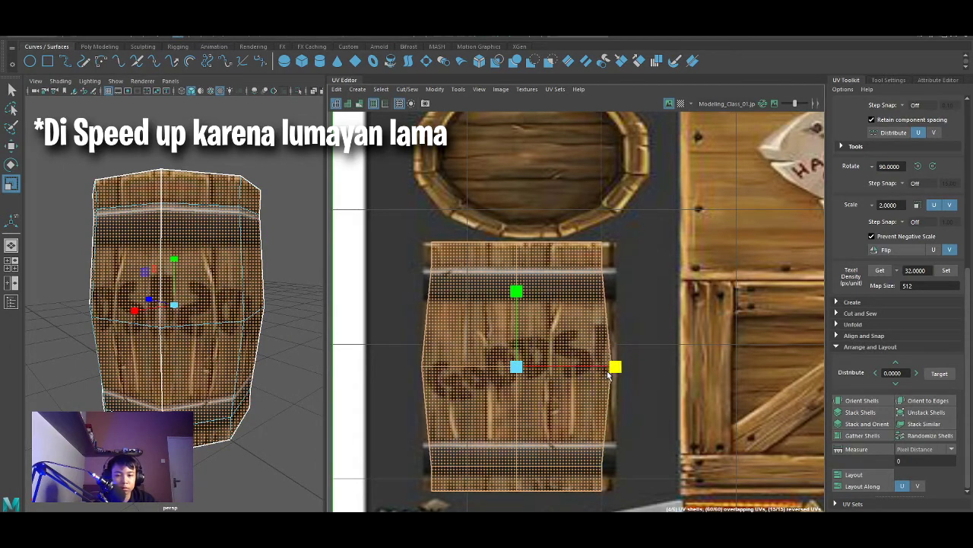
drag(519, 368, 522, 369)
key(r)
key(w)
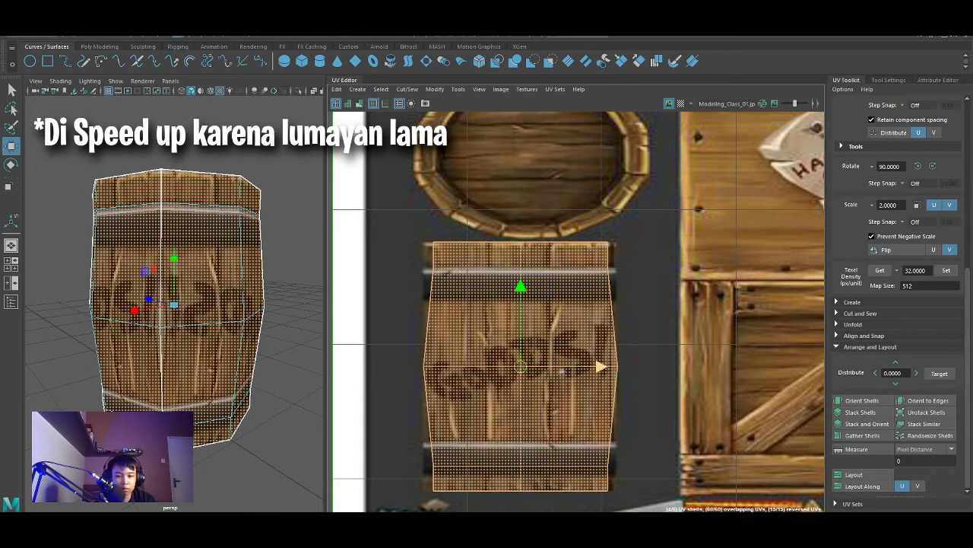
Clear the selection to inspect the banded GOODS! sides, then select the first octagon cap shell
alt+drag(190, 305, 312, 304)
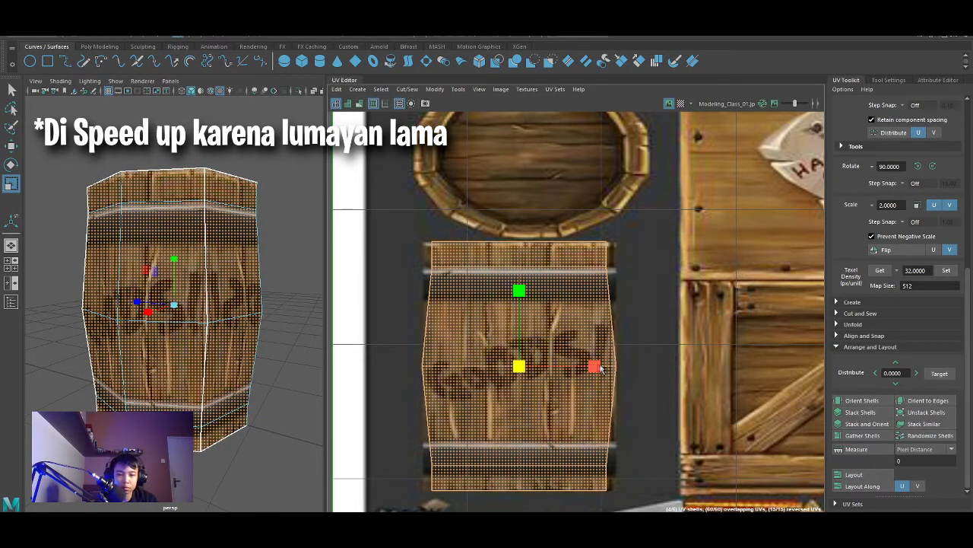
scroll(597, 367, down, 2)
scroll(597, 367, down, 1)
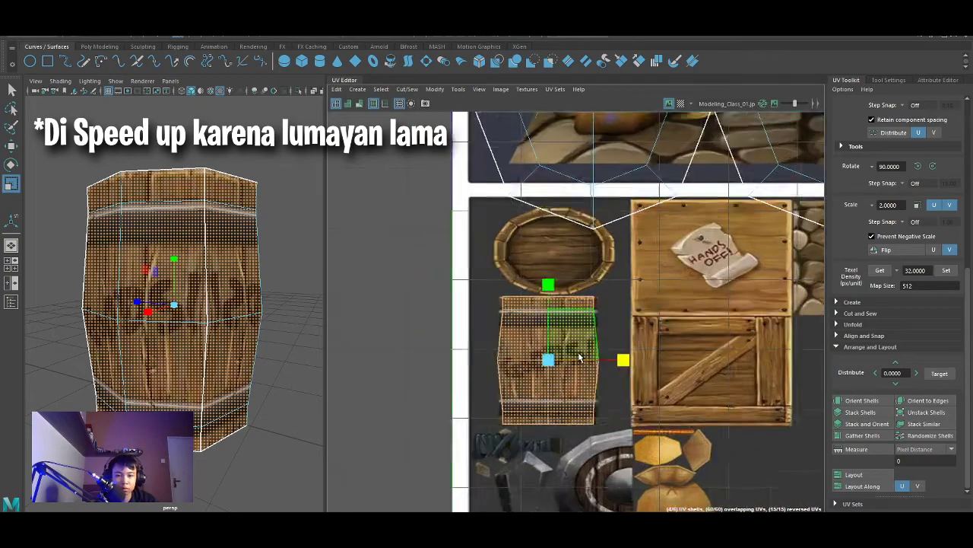
scroll(597, 368, up, 4)
scroll(601, 365, down, 1)
scroll(293, 256, up, 3)
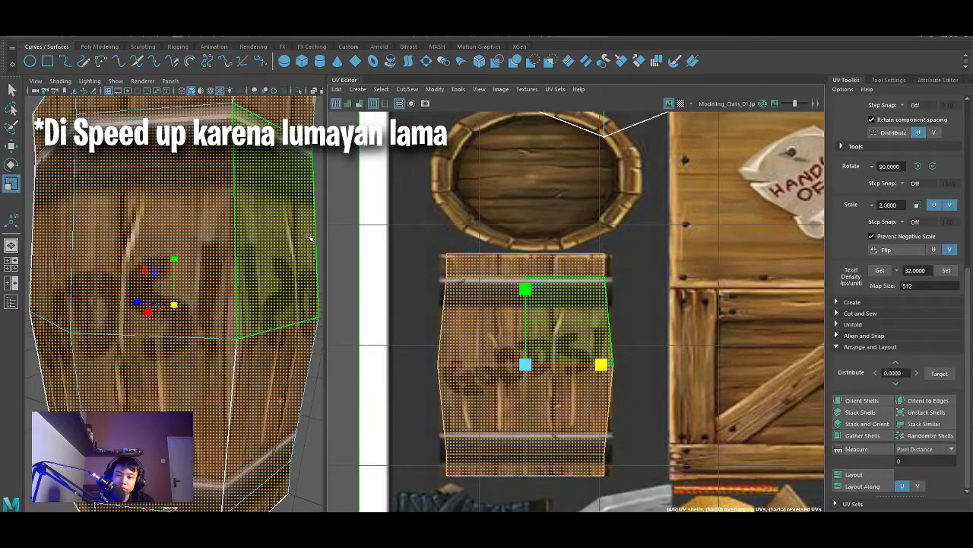
scroll(293, 255, down, 3)
mouse_move(294, 256)
alt+mouse_down()
mouse_move(289, 286)
mouse_move(303, 250)
alt+mouse_up()
click(289, 287)
scroll(533, 335, up, 3)
click(534, 305)
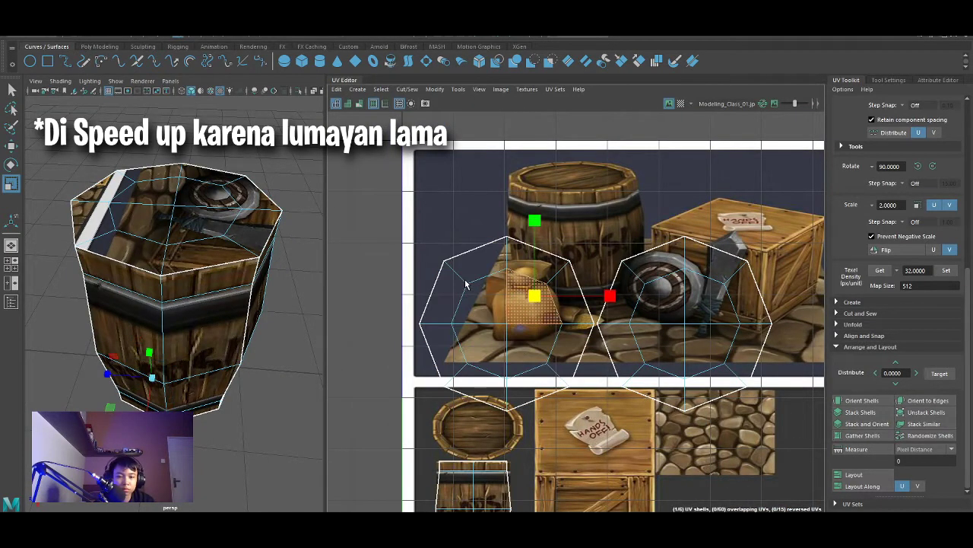
Stack both octagon cap shells and move them onto the barrel-lid image
shift+click(662, 315)
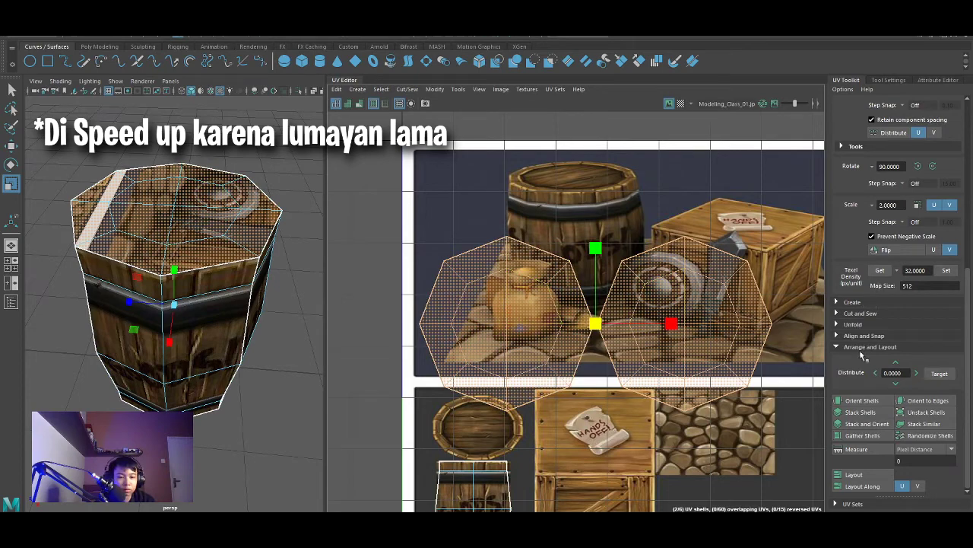
click(859, 424)
drag(621, 327, 585, 312)
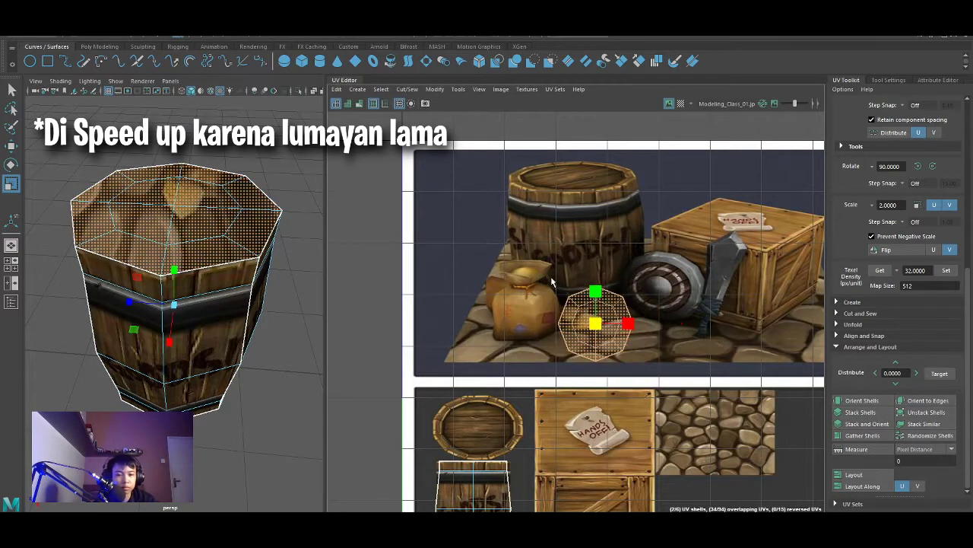
drag(525, 289, 477, 426)
scroll(475, 426, up, 2)
scroll(475, 426, up, 3)
alt+middle_drag(475, 426, 562, 354)
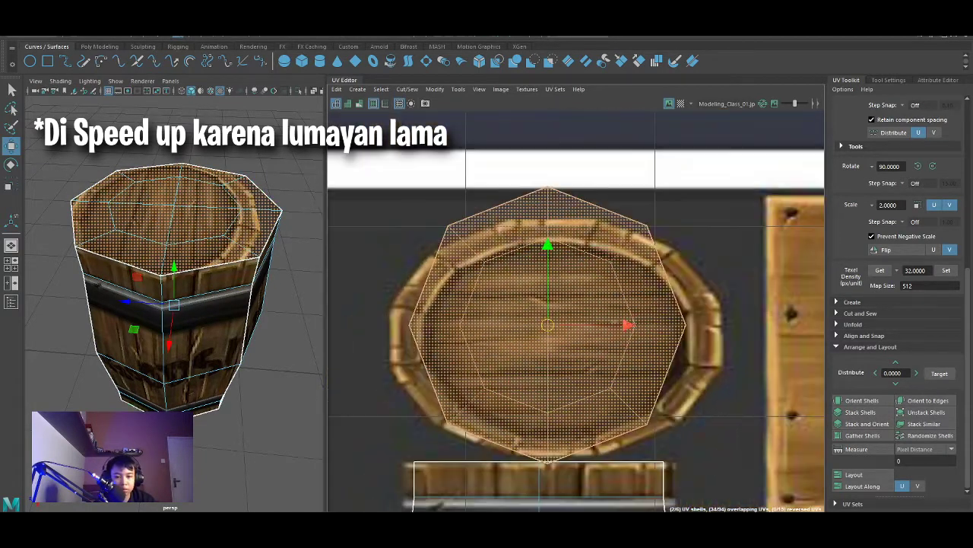
Stretch, squash and nudge the stacked cap UVs to fit over the round lid picture
drag(622, 327, 654, 327)
drag(547, 248, 548, 258)
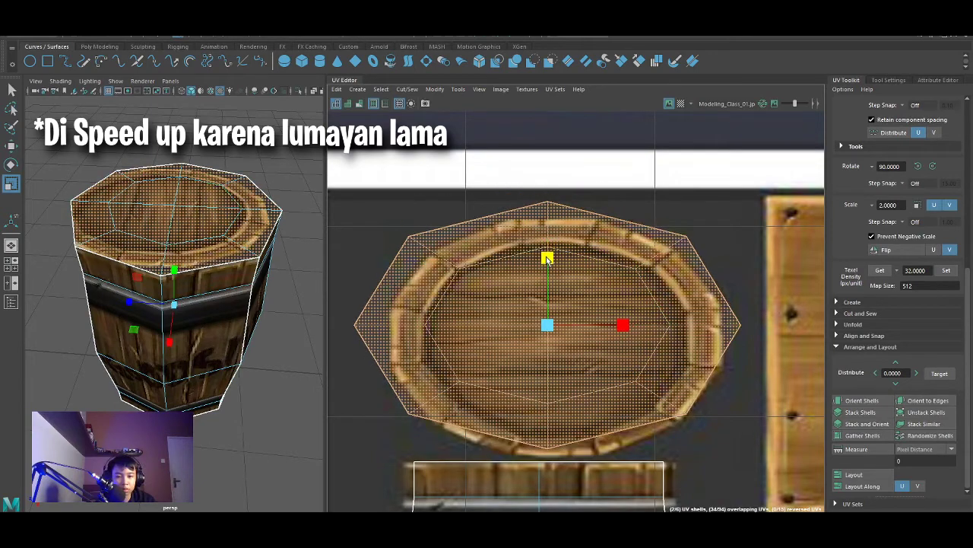
key(w)
drag(547, 327, 552, 337)
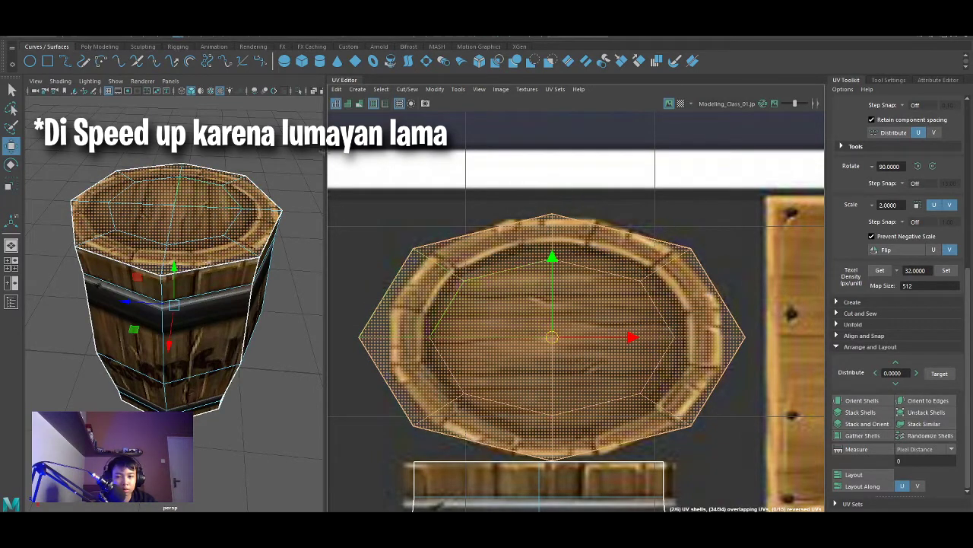
drag(554, 261, 552, 250)
key(w)
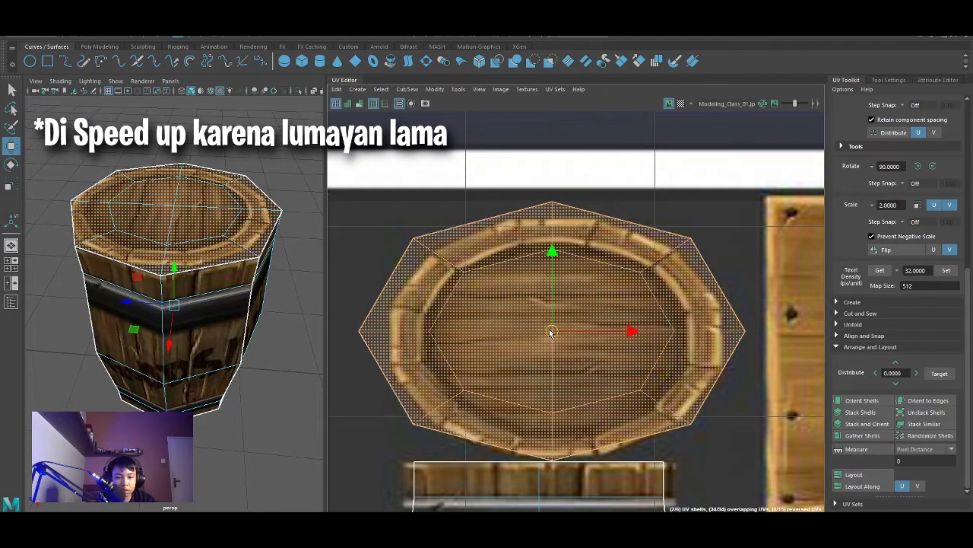
drag(550, 332, 549, 341)
Toggle the smooth preview with 3/1 to check the lid, and fine-tune the cap UV position
key(3)
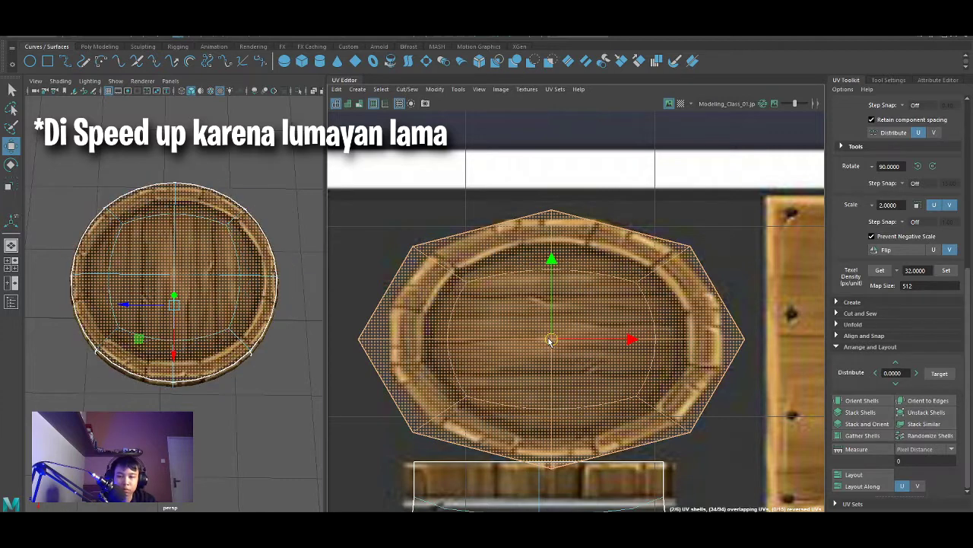
key(1)
key(3)
key(1)
drag(551, 340, 555, 341)
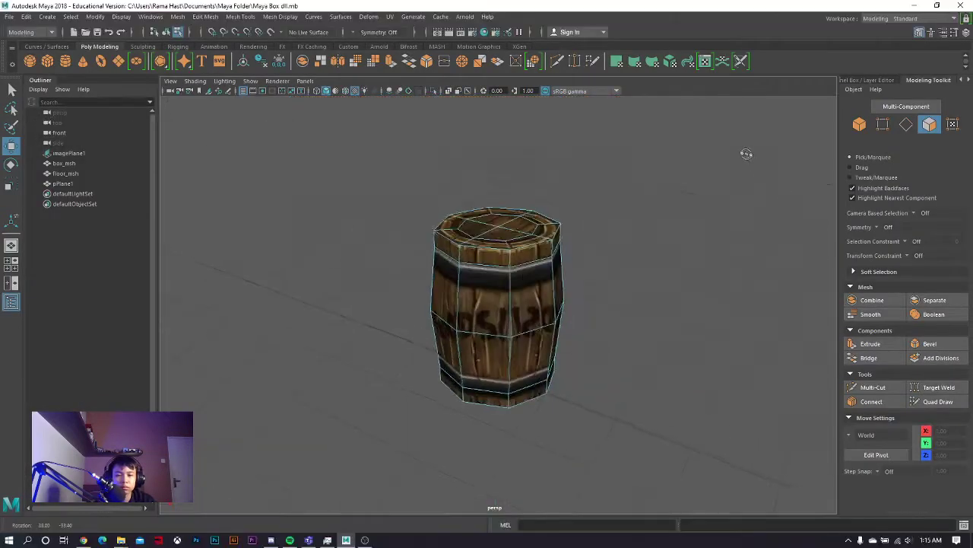
mouse_move(746, 154)
alt+mouse_down()
mouse_move(636, 149)
mouse_move(796, 227)
mouse_move(761, 224)
mouse_move(780, 218)
alt+mouse_up()
Pick the Multi-Cut tool, tilt the view onto the barrel top, and preview it smoothed
click(865, 389)
alt+drag(663, 305, 652, 297)
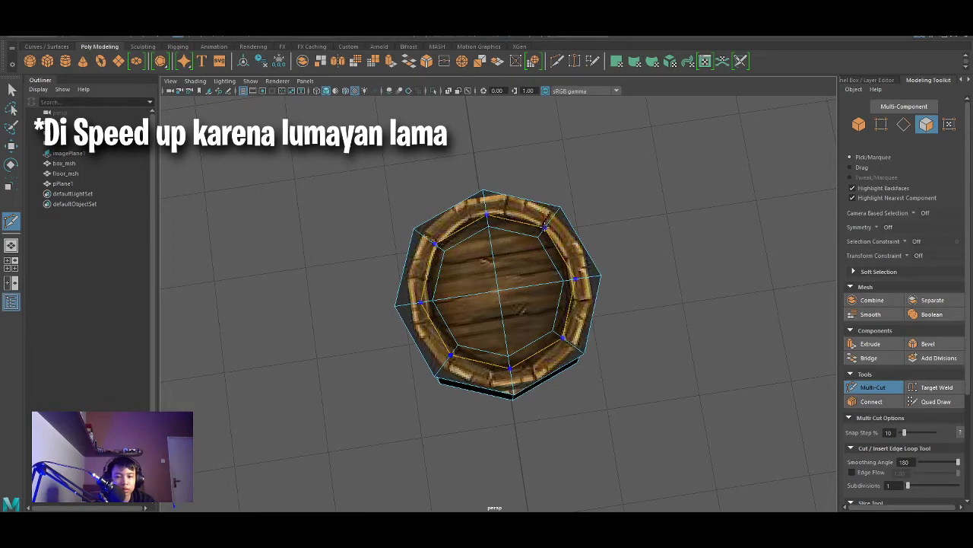
key(3)
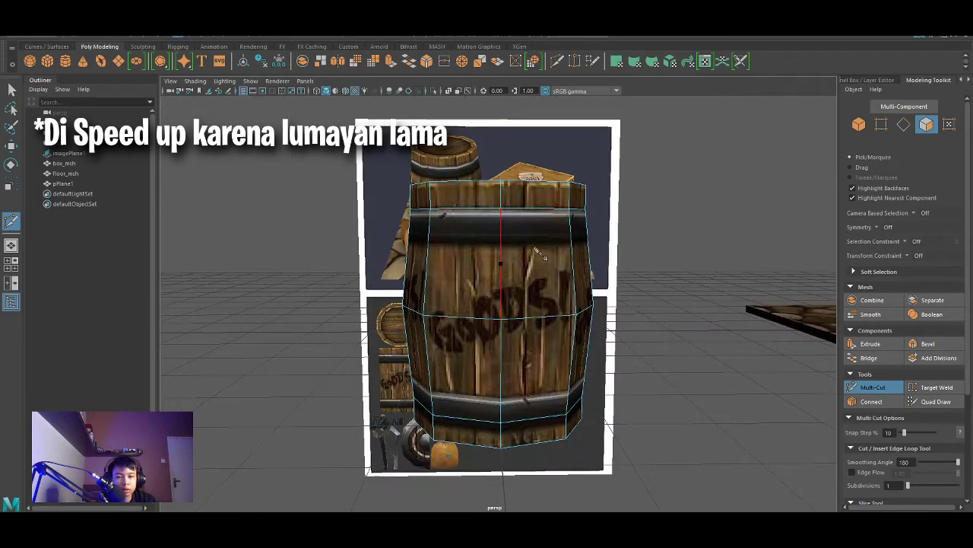
Trace a Multi-Cut path down the barrel's side, then discard it with Escape
scroll(542, 248, up, 3)
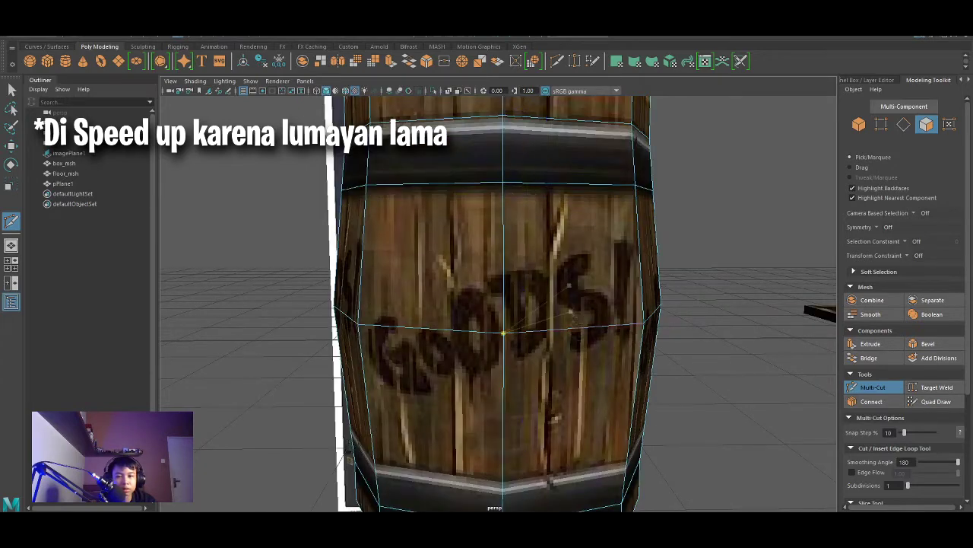
alt+drag(566, 261, 578, 228)
click(572, 124)
click(549, 159)
click(579, 242)
click(586, 333)
click(612, 464)
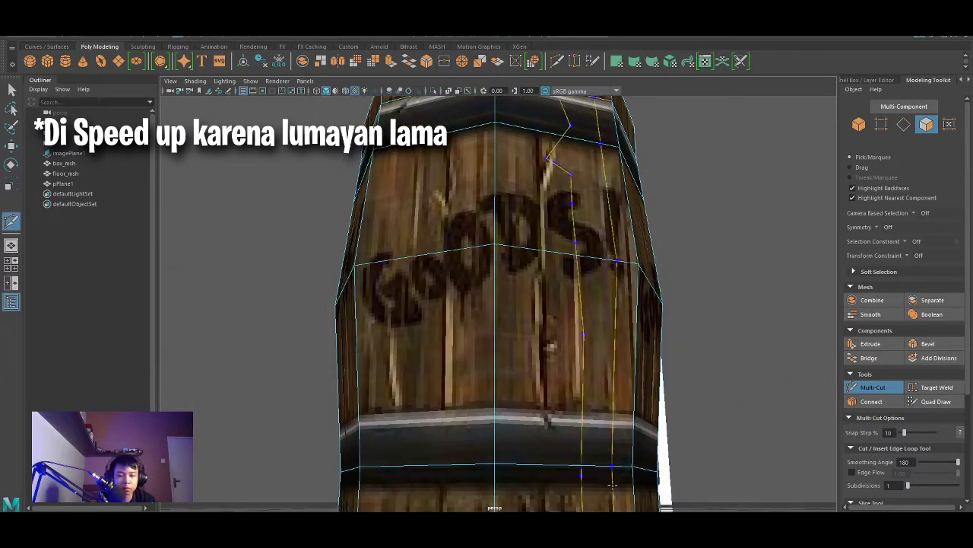
key(Escape)
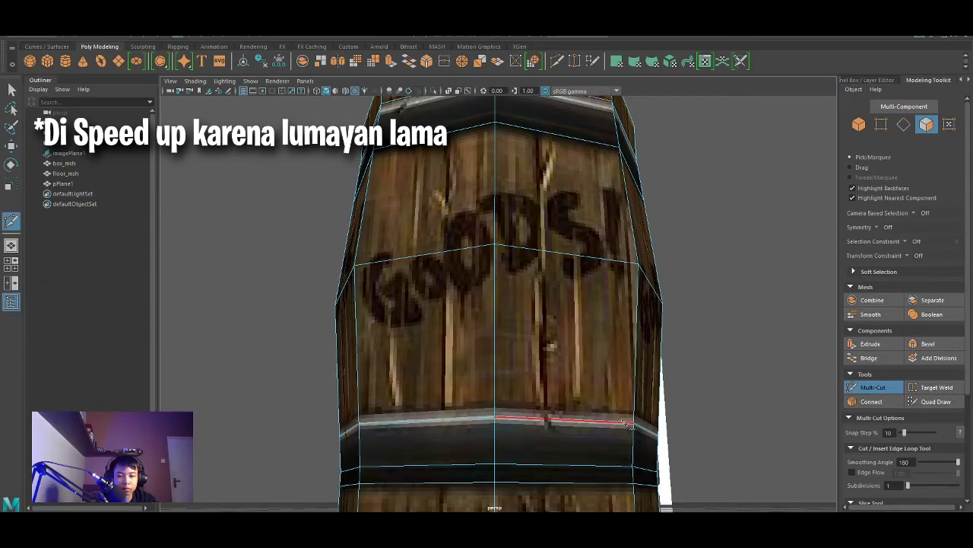
Insert an edge loop at the lower band's top edge, then select upper band faces
ctrl+click(628, 423)
scroll(628, 424, down, 5)
mouse_move(628, 423)
alt+mouse_down()
mouse_move(715, 330)
mouse_move(369, 269)
alt+mouse_up()
scroll(369, 270, up, 3)
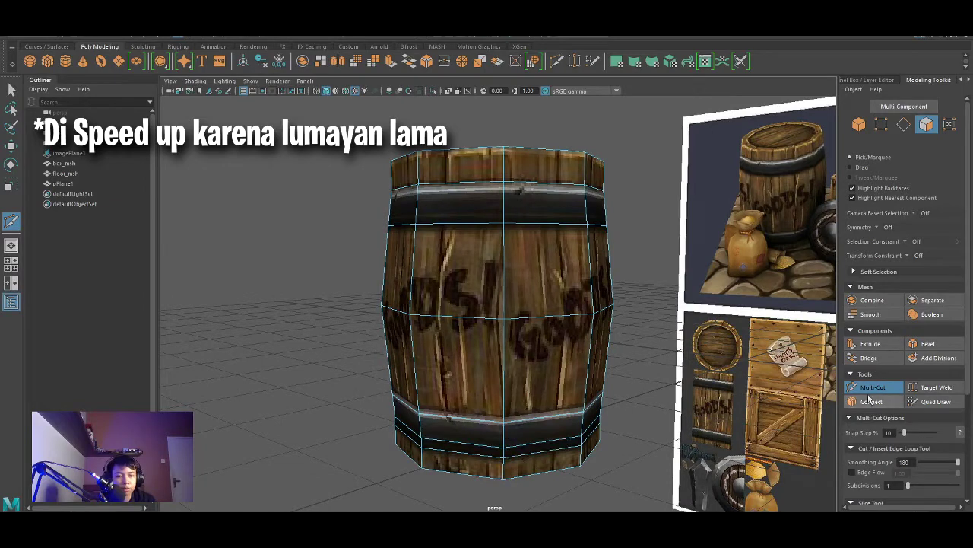
key(q)
click(456, 203)
click(536, 209)
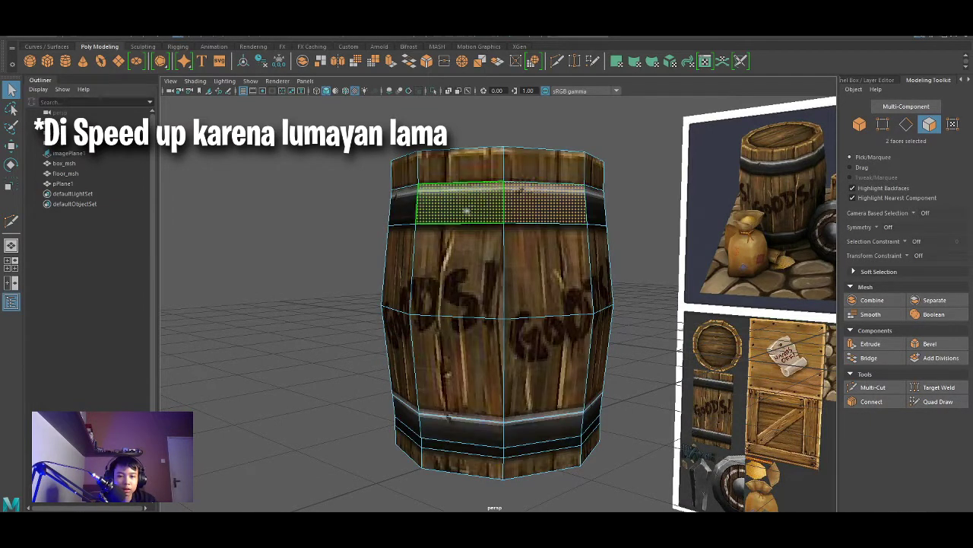
Add the remaining metal band faces around the barrel to the selection
mouse_move(614, 210)
alt+mouse_down()
mouse_move(525, 245)
mouse_move(538, 259)
alt+mouse_up()
shift+click(524, 246)
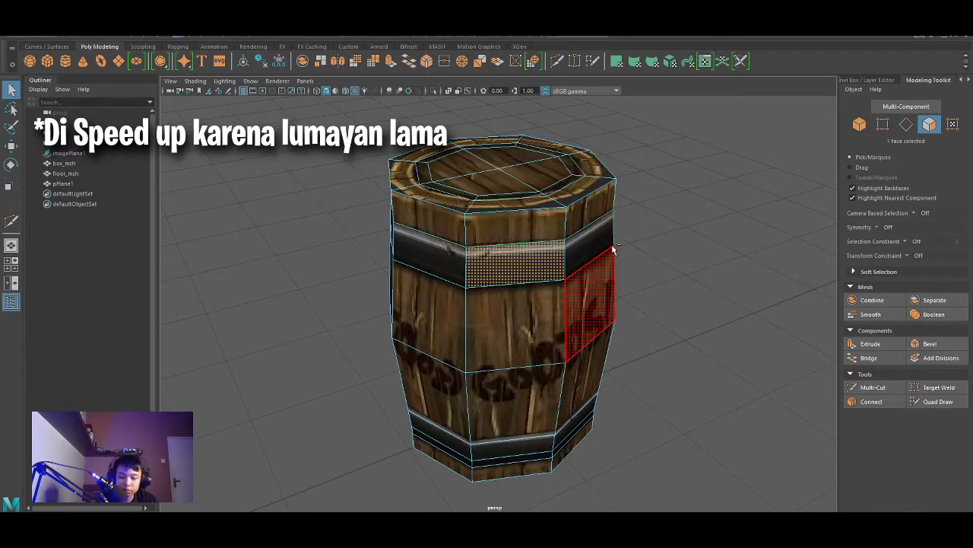
alt+drag(636, 249, 718, 238)
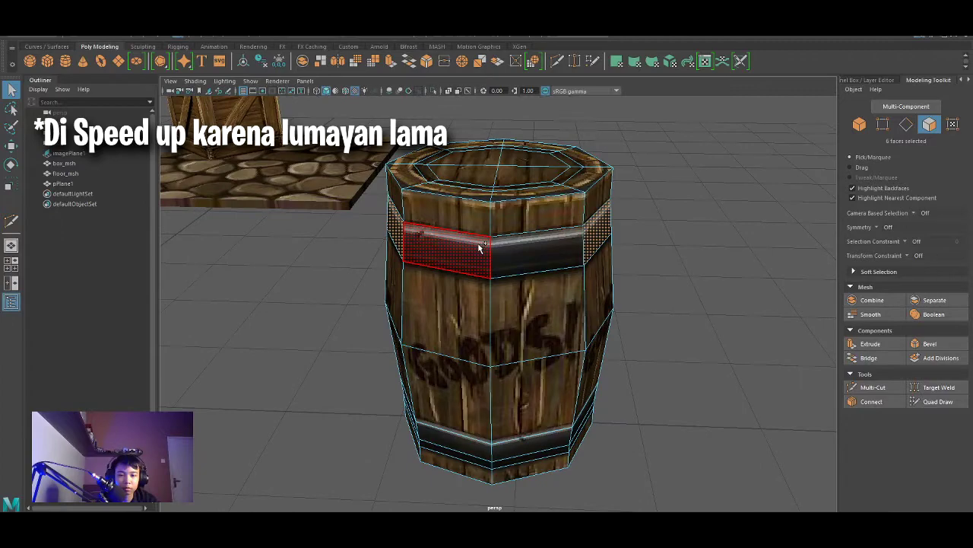
shift+click(478, 243)
alt+drag(527, 242, 487, 274)
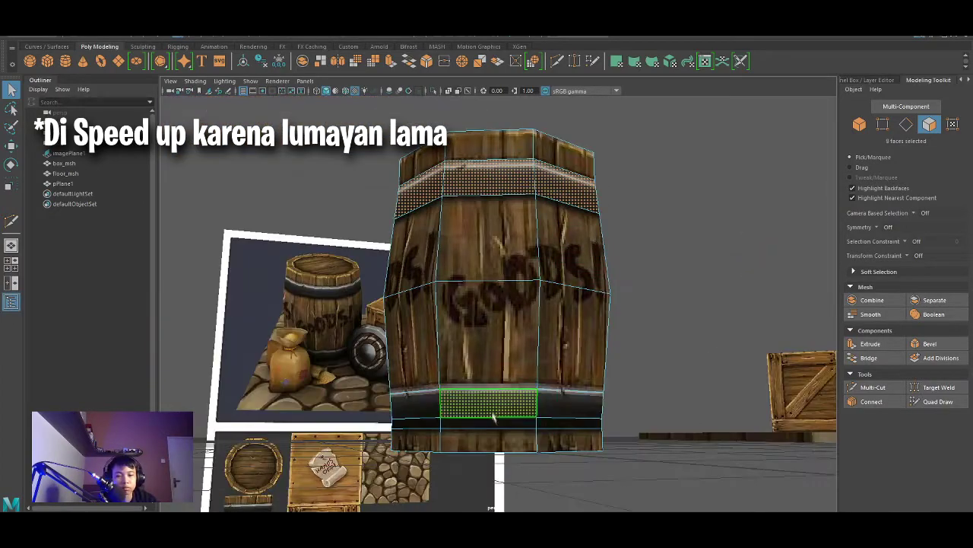
shift+click(552, 412)
mouse_move(552, 411)
alt+mouse_down()
mouse_move(516, 435)
mouse_move(502, 429)
mouse_move(583, 367)
alt+mouse_up()
shift+click(547, 434)
shift+click(525, 430)
shift+click(532, 435)
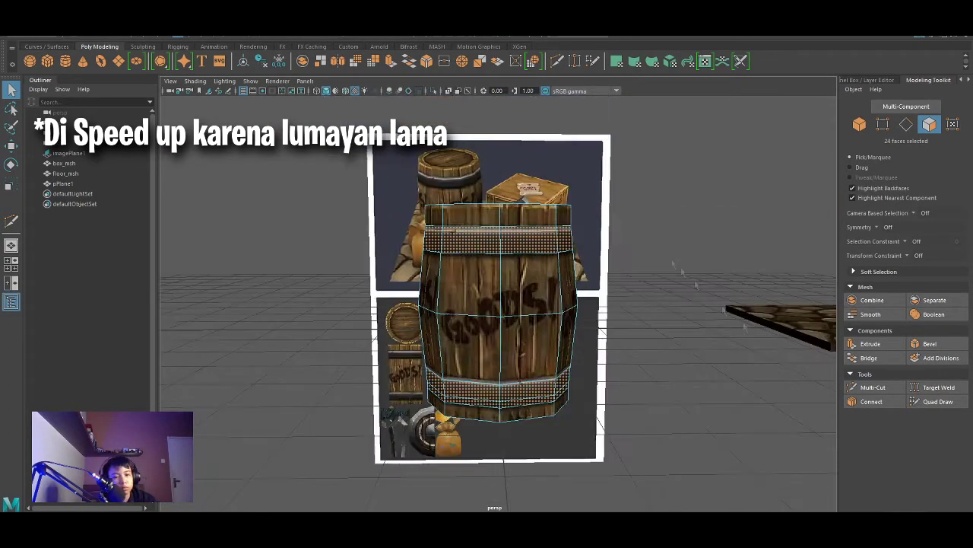
Extrude the 24 band faces and scale them outward into raised hoops
click(871, 344)
alt+drag(608, 342, 499, 325)
key(r)
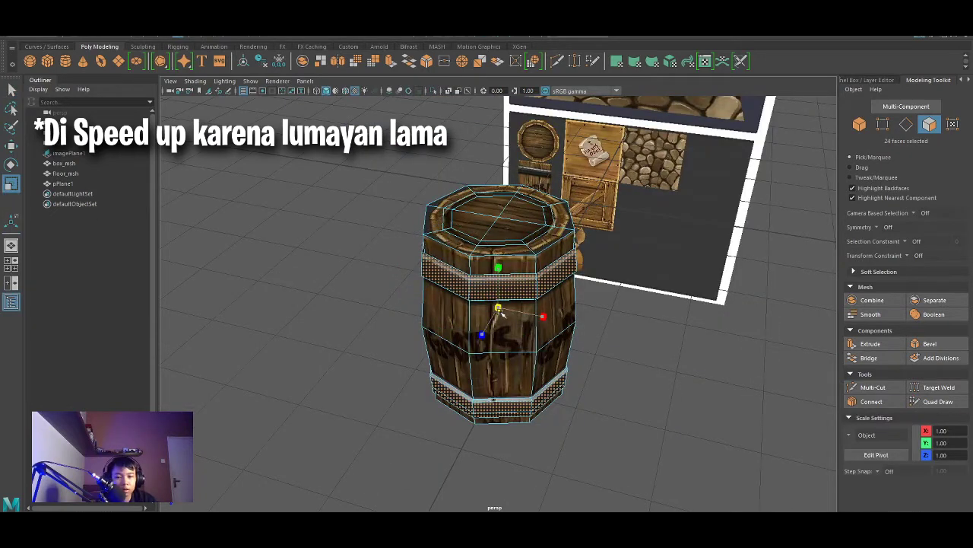
mouse_move(498, 312)
alt+mouse_down()
mouse_move(613, 380)
mouse_move(498, 311)
mouse_move(501, 228)
mouse_move(578, 319)
mouse_move(669, 352)
mouse_move(651, 443)
mouse_move(771, 439)
mouse_move(825, 355)
mouse_move(748, 408)
alt+mouse_up()
click(669, 353)
With Multi-Cut, add a holding edge loop along the lower metal band's edge
scroll(586, 427, up, 4)
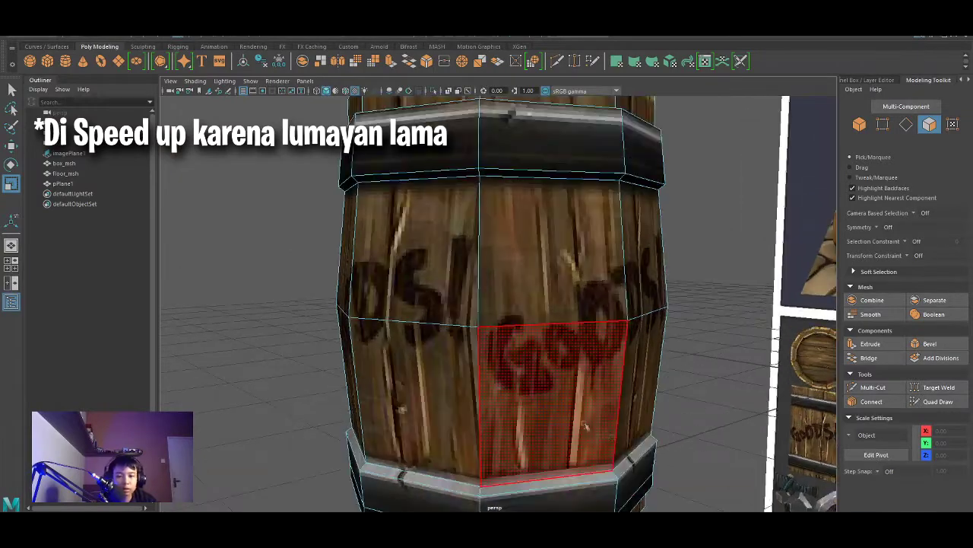
click(873, 387)
mouse_move(608, 426)
alt+mouse_down()
mouse_move(561, 467)
mouse_move(446, 463)
mouse_move(700, 409)
mouse_move(554, 441)
alt+mouse_up()
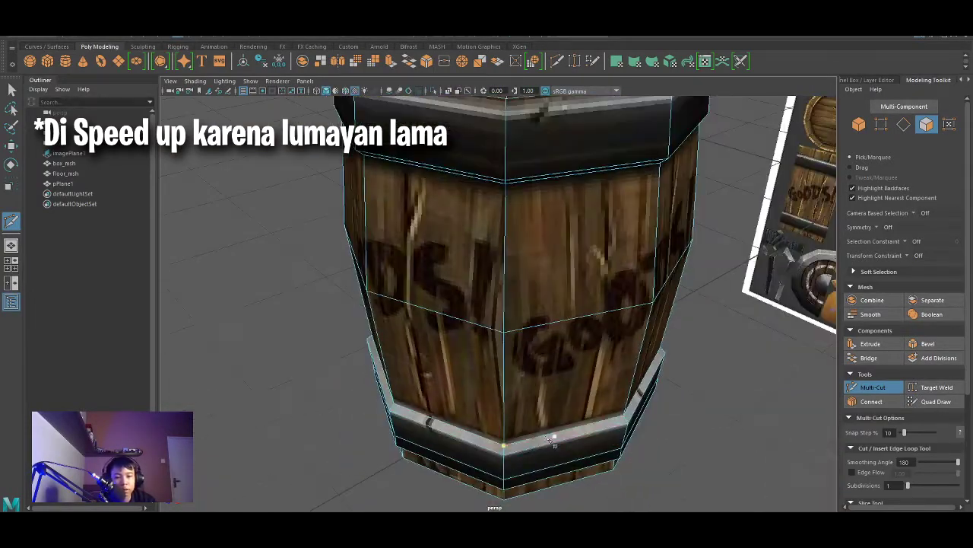
scroll(448, 430, up, 5)
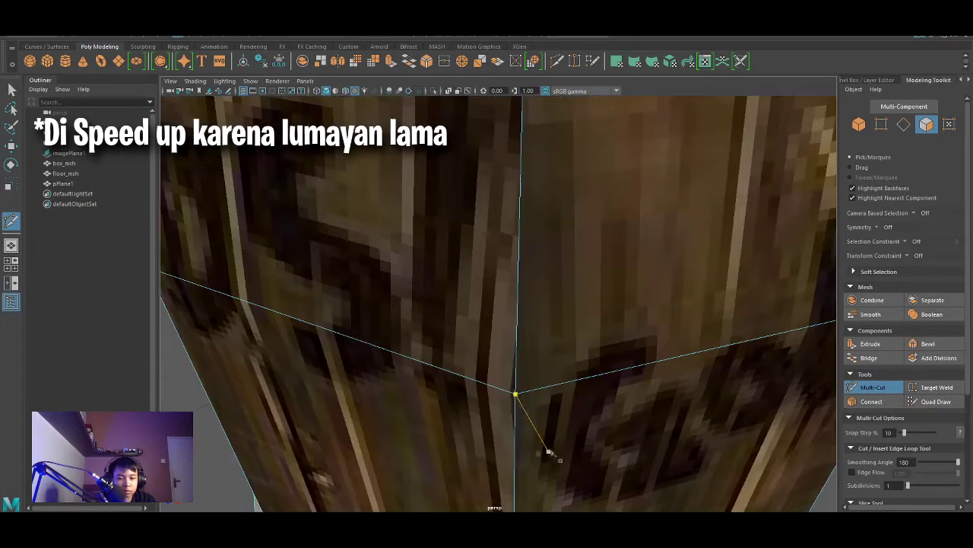
scroll(567, 441, down, 3)
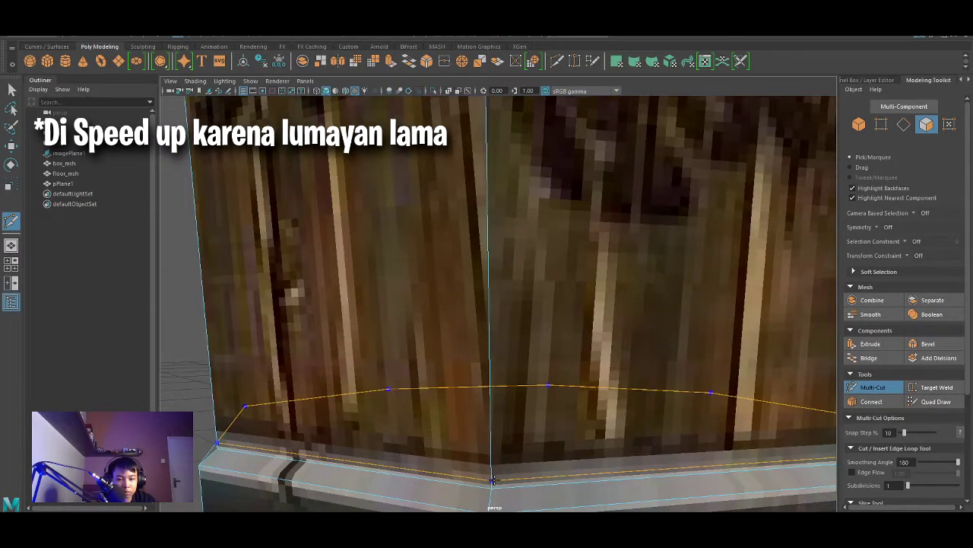
scroll(554, 440, down, 4)
mouse_move(804, 462)
alt+mouse_down()
mouse_move(620, 226)
mouse_move(365, 333)
alt+mouse_up()
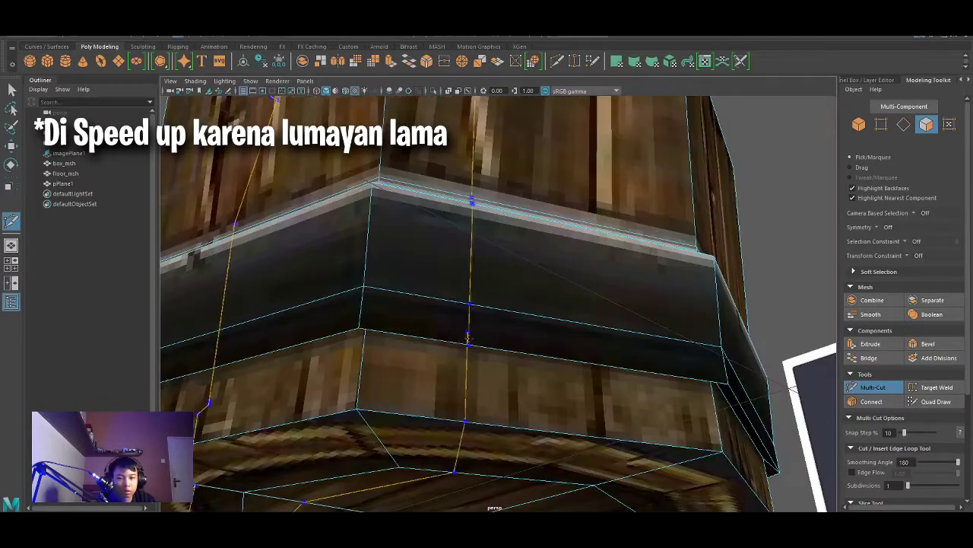
scroll(365, 332, down, 4)
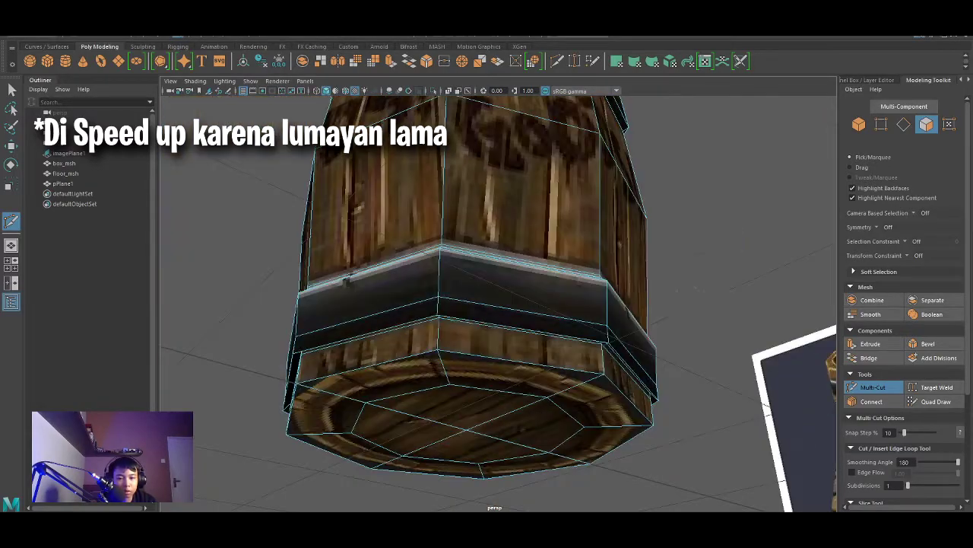
alt+drag(365, 332, 706, 137)
scroll(598, 108, up, 3)
alt+drag(597, 108, 593, 403)
scroll(594, 402, up, 5)
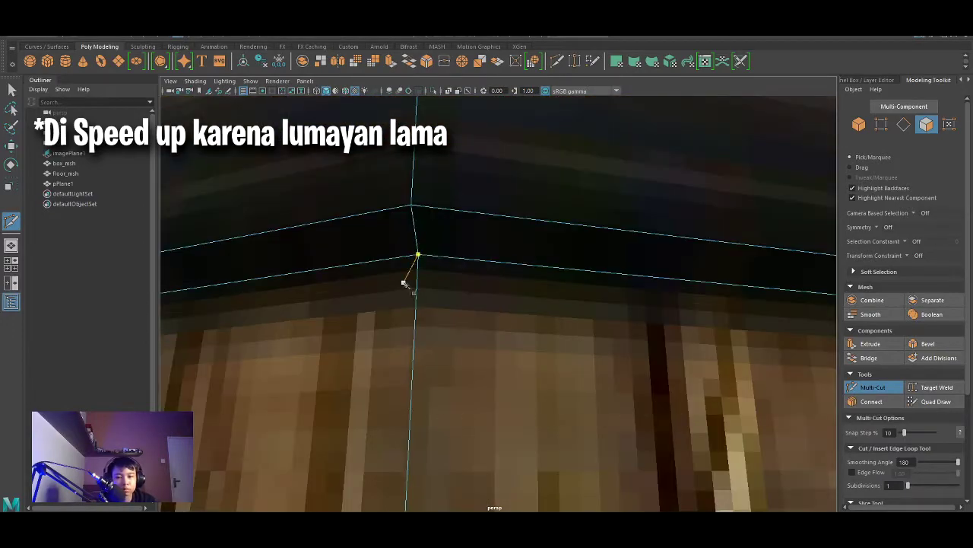
ctrl+click(416, 268)
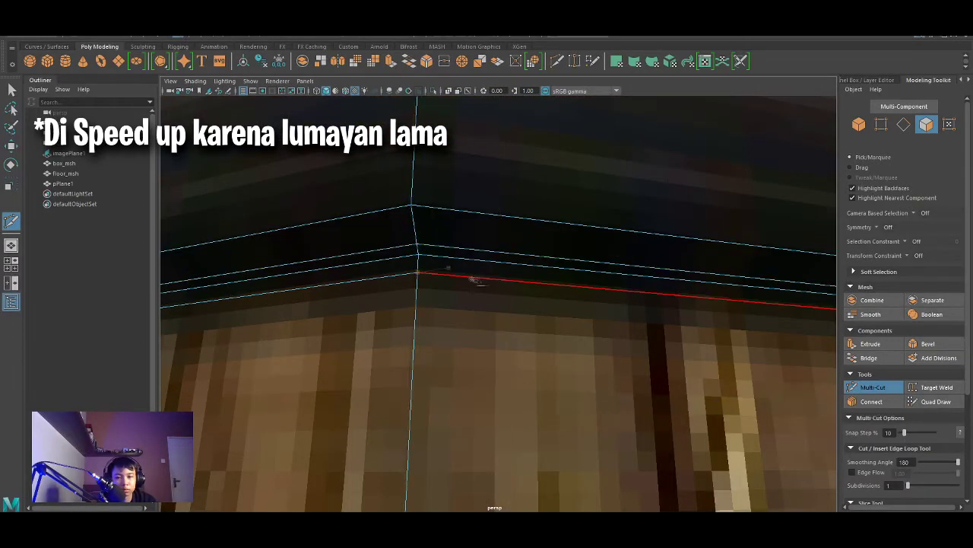
scroll(449, 268, down, 5)
Orbit around the barrel's top rim to look down into its open top
alt+drag(449, 268, 521, 396)
scroll(522, 395, up, 4)
scroll(511, 450, down, 2)
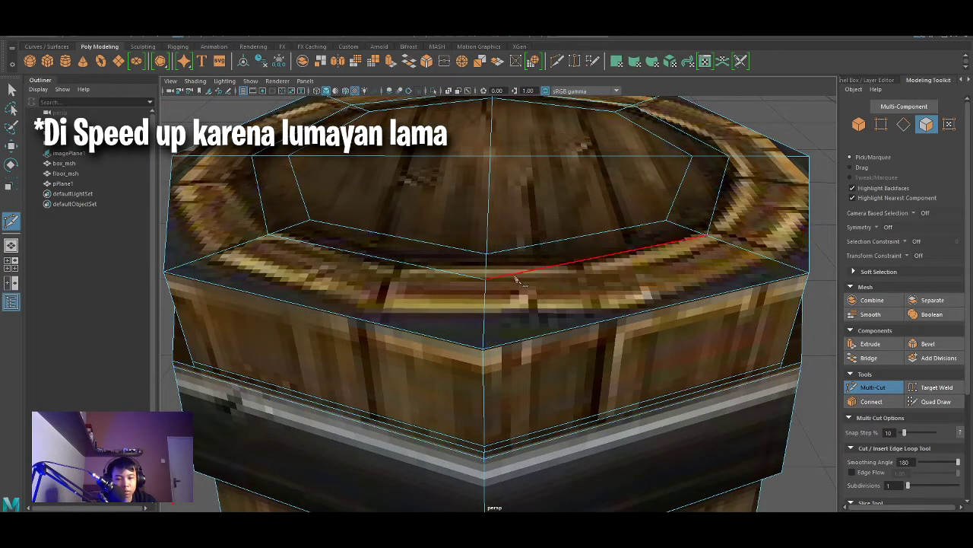
alt+drag(516, 280, 504, 211)
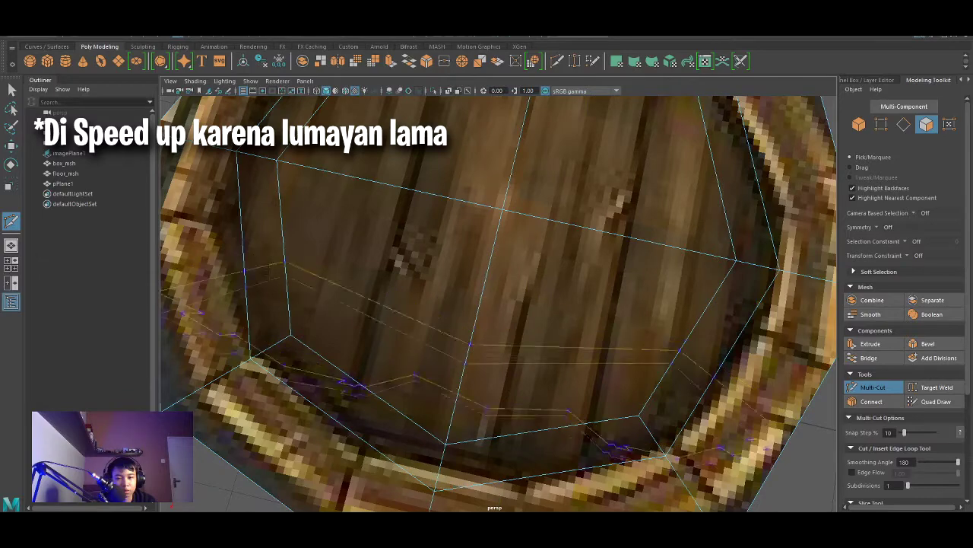
scroll(322, 327, down, 10)
alt+drag(669, 342, 635, 456)
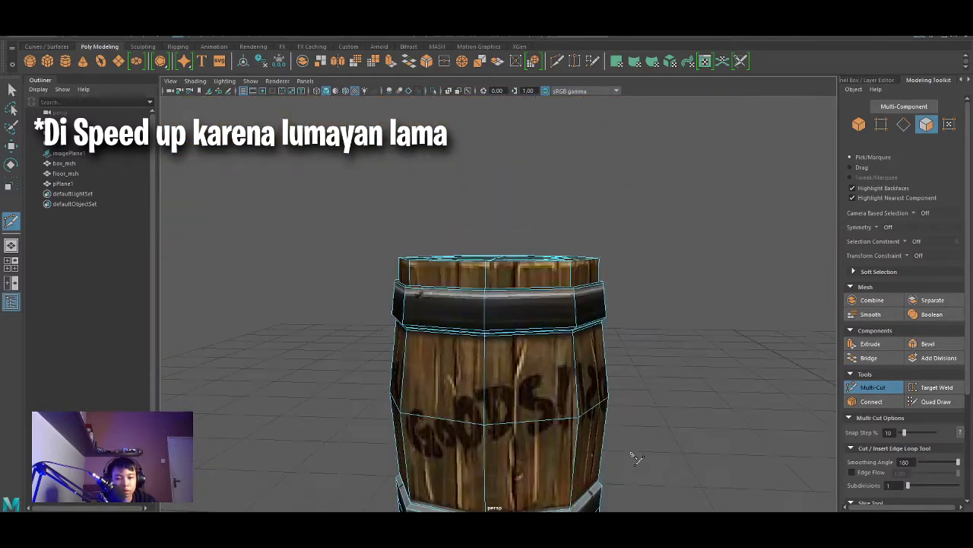
scroll(635, 456, up, 10)
scroll(434, 492, down, 3)
scroll(533, 472, down, 5)
scroll(658, 448, down, 3)
mouse_move(652, 380)
alt+mouse_down()
mouse_move(597, 404)
mouse_move(561, 441)
mouse_move(623, 419)
mouse_move(619, 403)
alt+mouse_up()
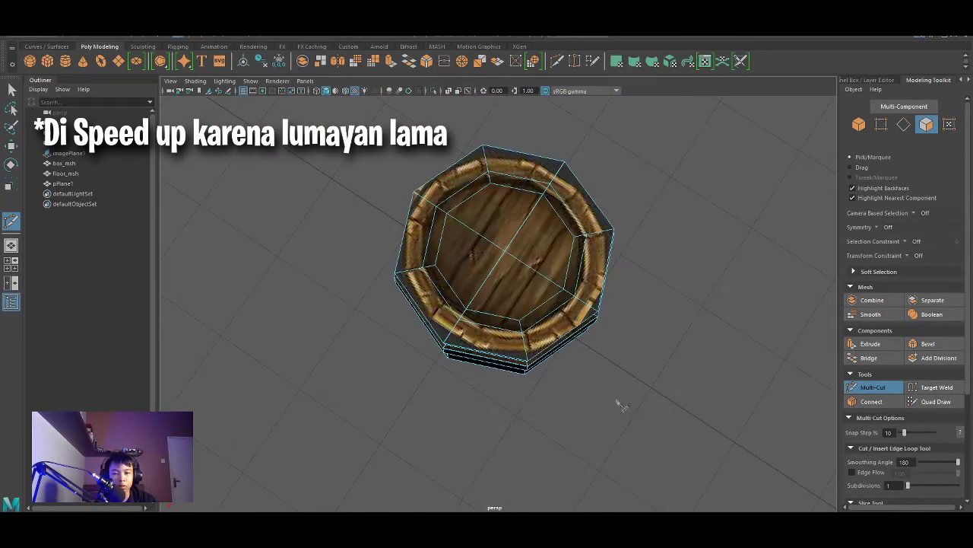
mouse_move(505, 251)
alt+mouse_down()
mouse_move(645, 256)
mouse_move(611, 108)
mouse_move(662, 165)
mouse_move(662, 235)
alt+mouse_up()
key(F8)
click(718, 176)
alt+drag(718, 177, 747, 185)
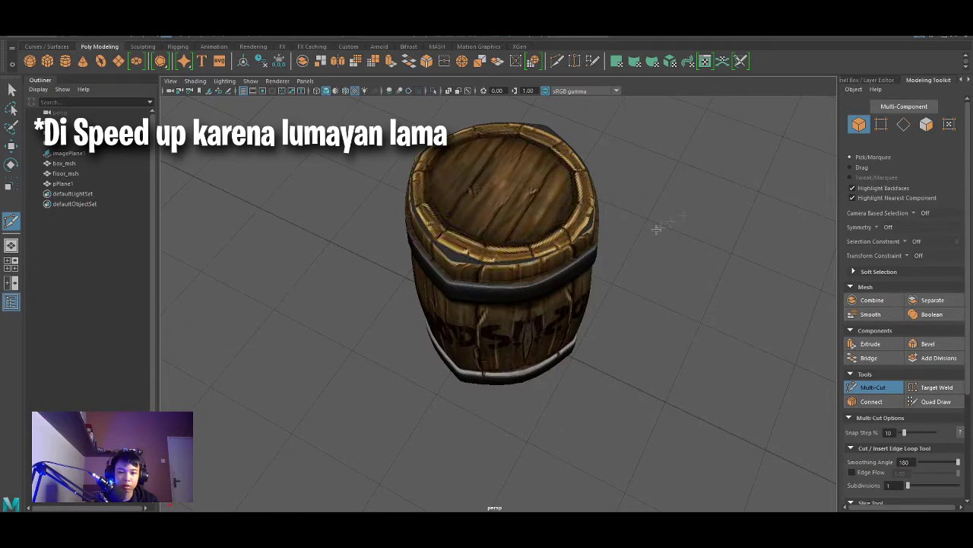
key(ctrl+z)
key(F8)
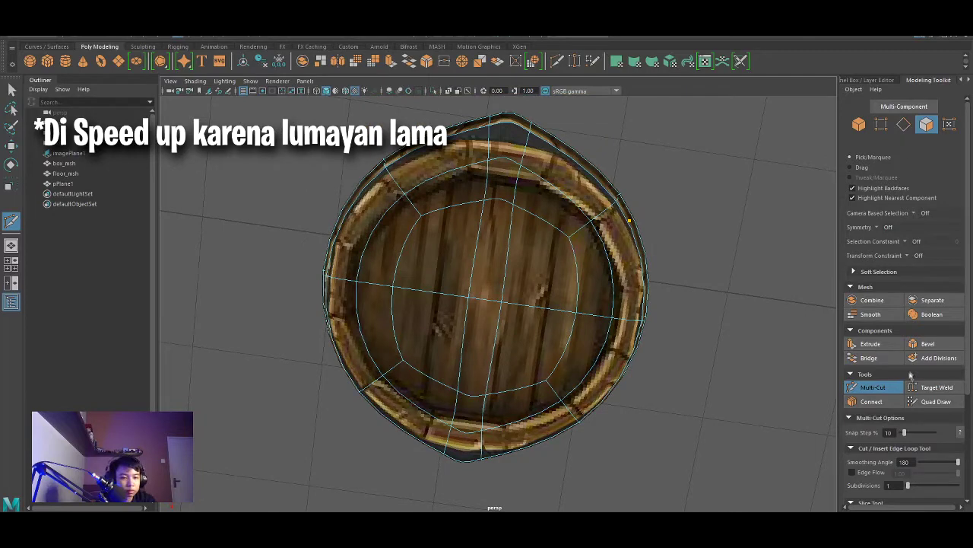
click(872, 390)
click(507, 259)
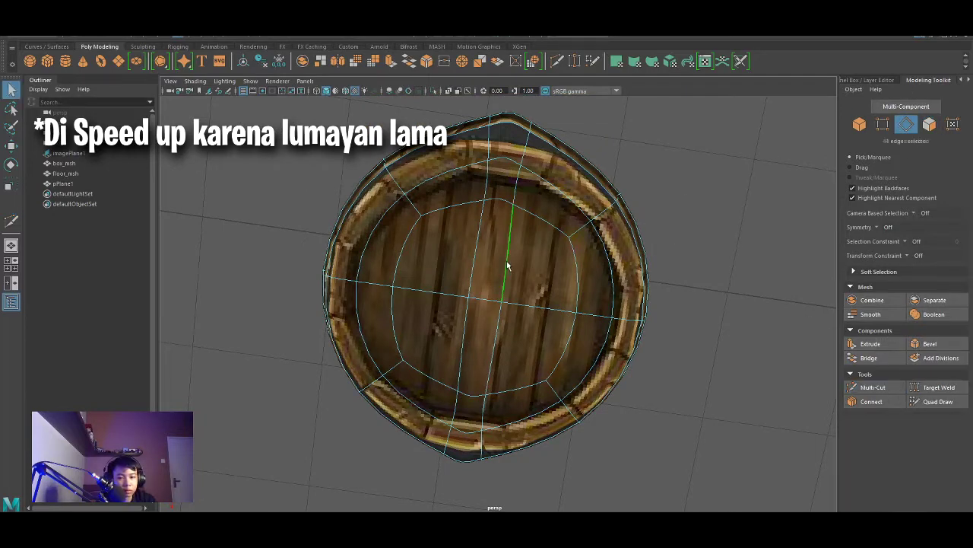
mouse_move(674, 211)
alt+mouse_down()
mouse_move(652, 184)
mouse_move(652, 211)
alt+mouse_up()
alt+drag(454, 244, 653, 220)
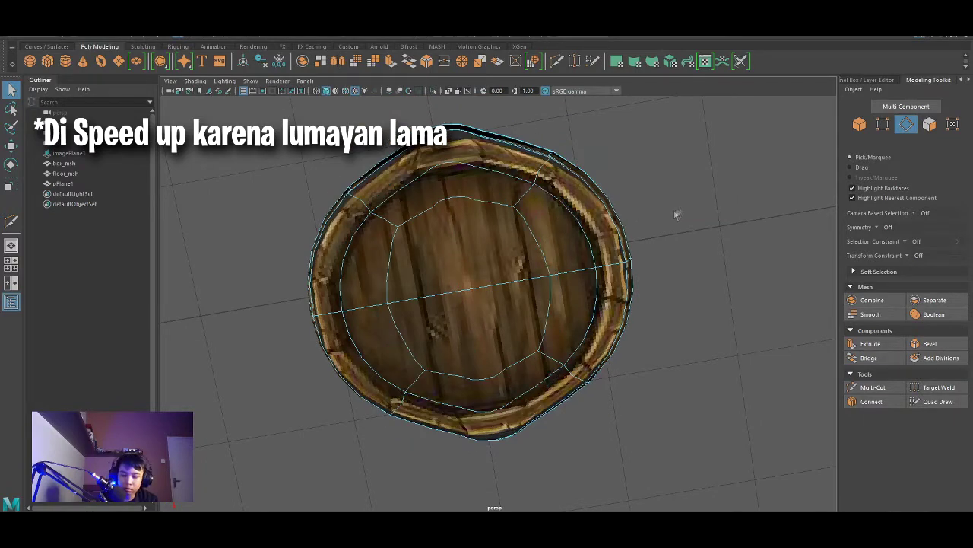
key(1)
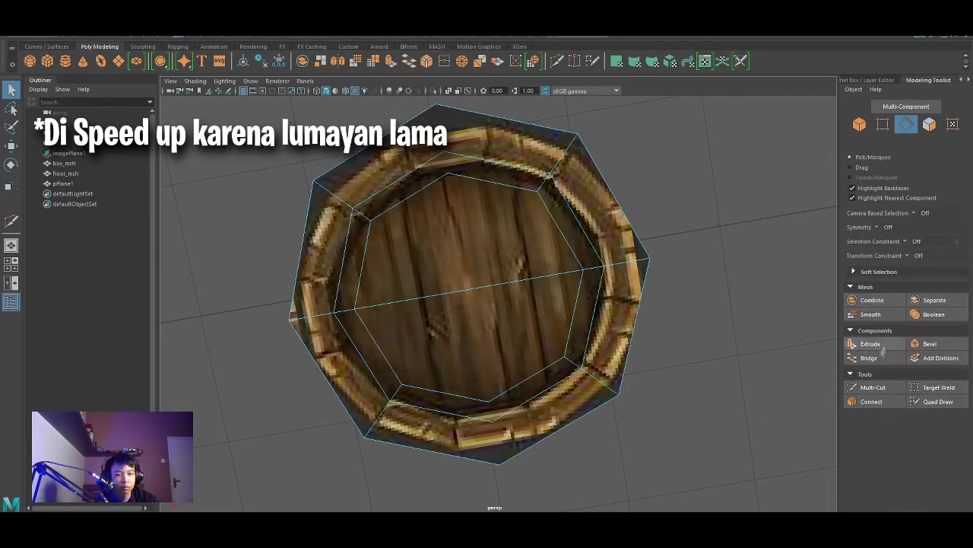
click(881, 388)
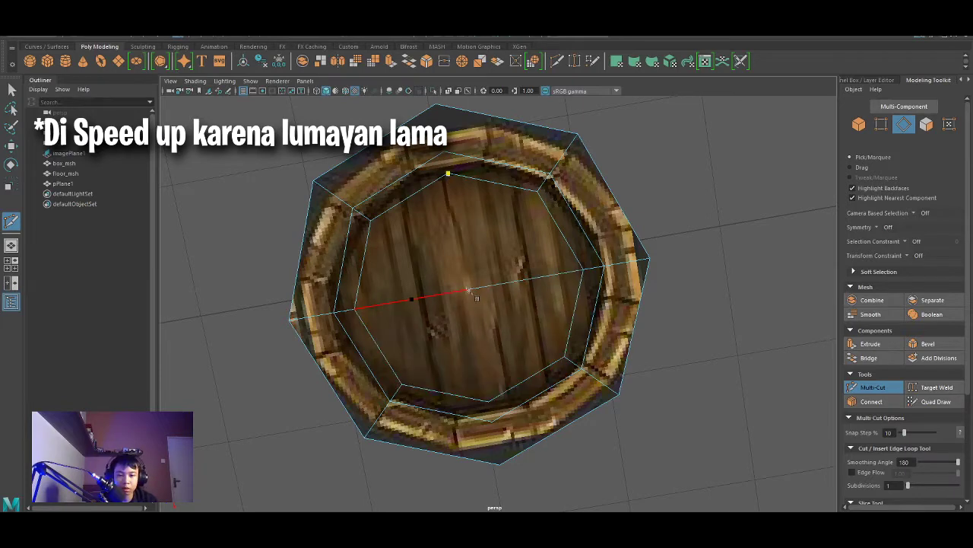
Finish the Multi-Cut across the lid at an edge midpoint
click(470, 292)
key(Return)
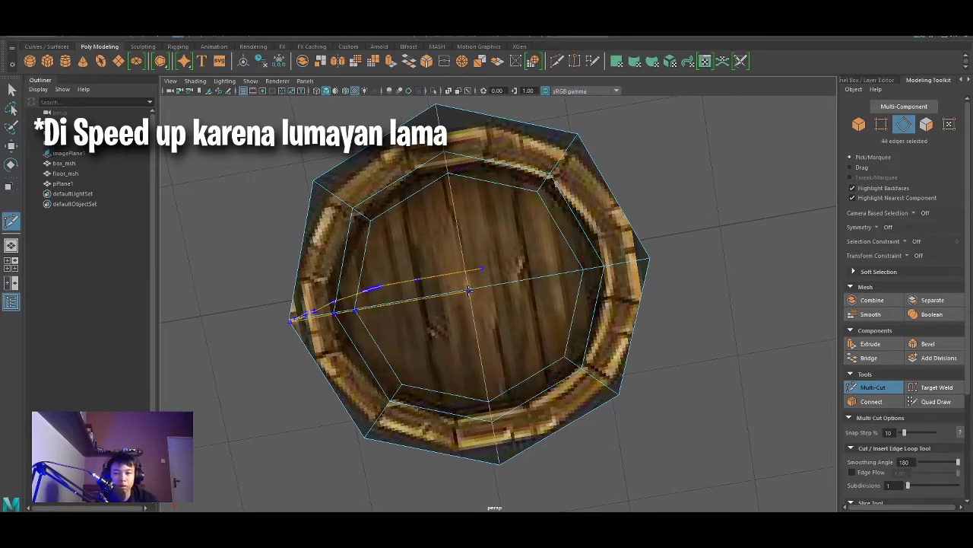
mouse_move(715, 218)
alt+mouse_down()
mouse_move(730, 197)
mouse_move(680, 158)
mouse_move(759, 152)
mouse_move(691, 213)
mouse_move(669, 182)
mouse_move(556, 107)
mouse_move(708, 156)
mouse_move(730, 220)
mouse_move(806, 274)
alt+mouse_up()
scroll(759, 151, down, 3)
scroll(730, 220, up, 5)
scroll(738, 232, up, 2)
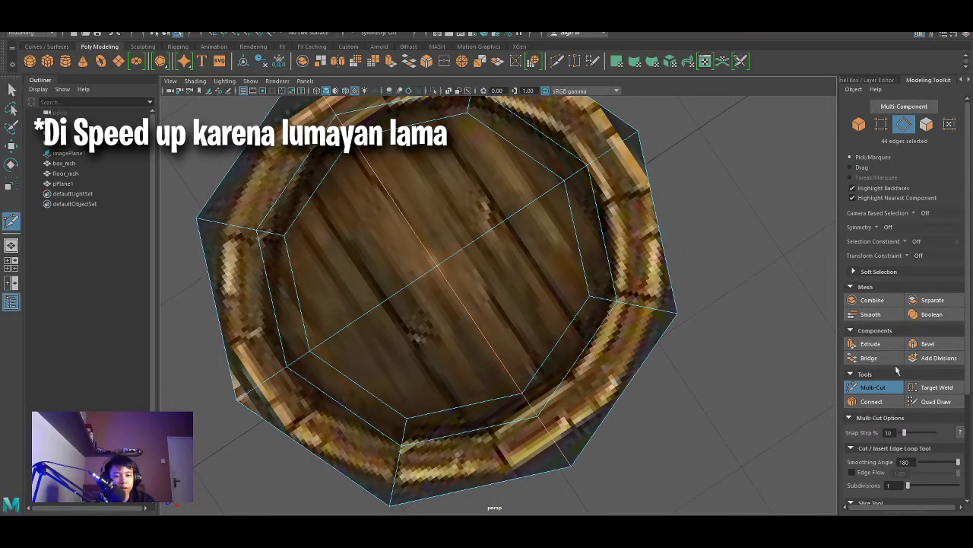
Select and grow the central lid faces, then extrude them down into the barrel
key(q)
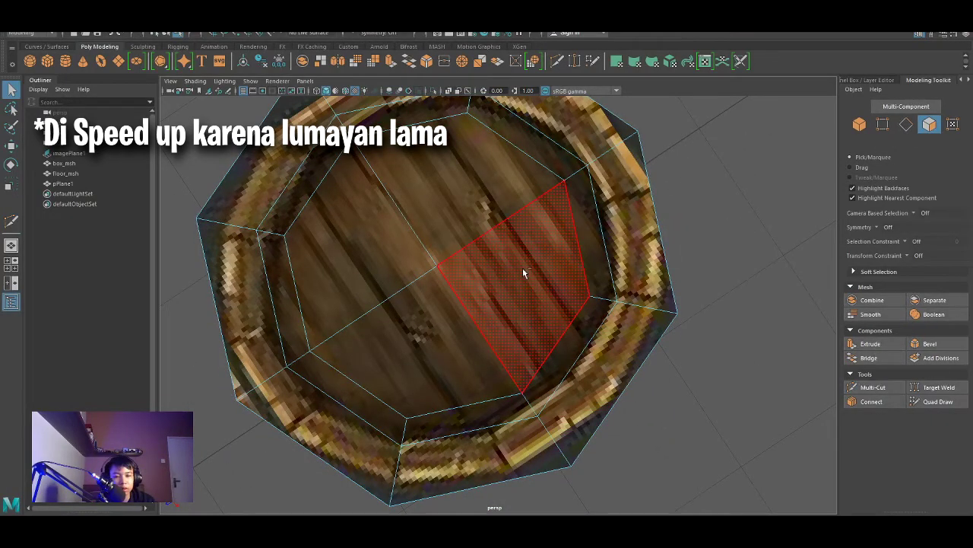
drag(365, 218, 772, 328)
key(shift+period)
click(871, 345)
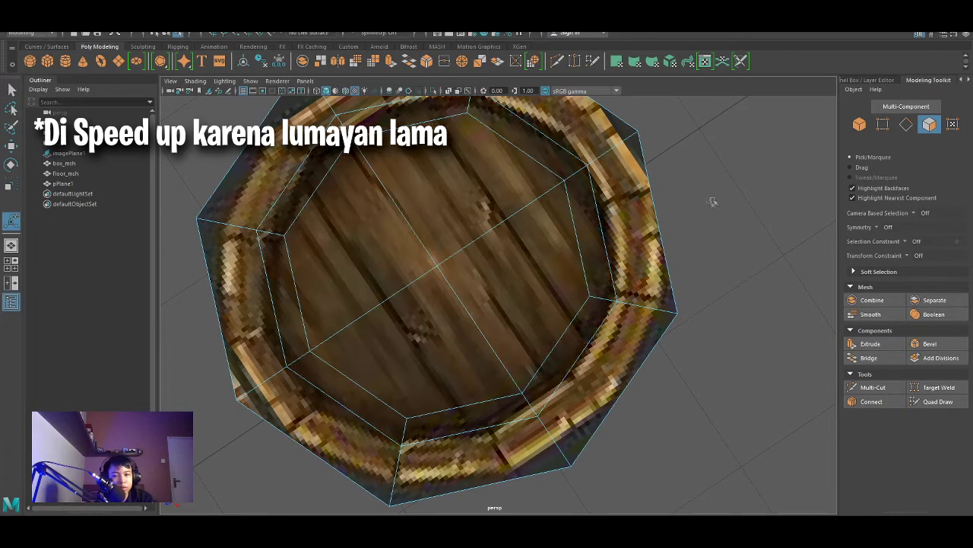
mouse_move(749, 197)
alt+mouse_down()
mouse_move(722, 169)
mouse_move(723, 228)
alt+mouse_up()
drag(439, 232, 445, 242)
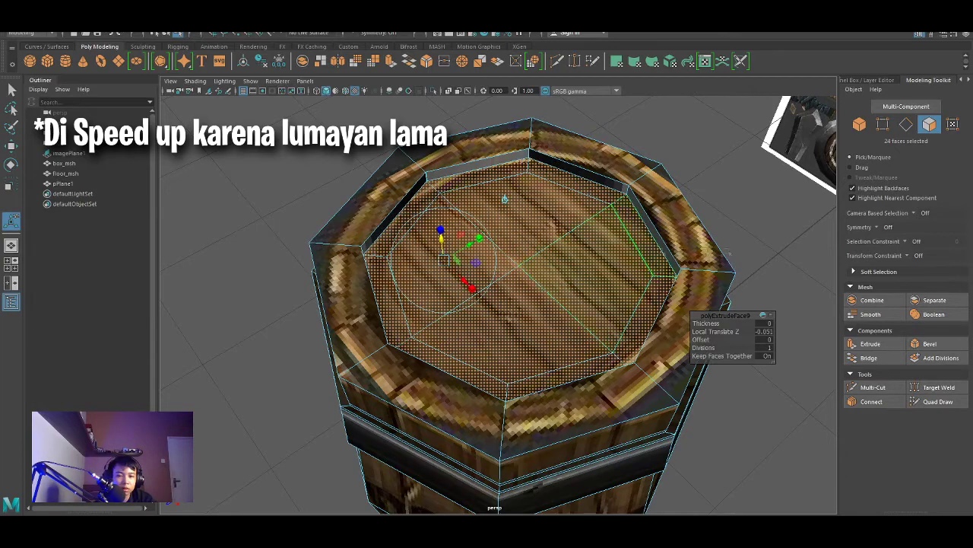
alt+drag(450, 242, 456, 320)
Cancel a new Multi-Cut and return to Object mode with F8
click(876, 389)
scroll(674, 163, up, 5)
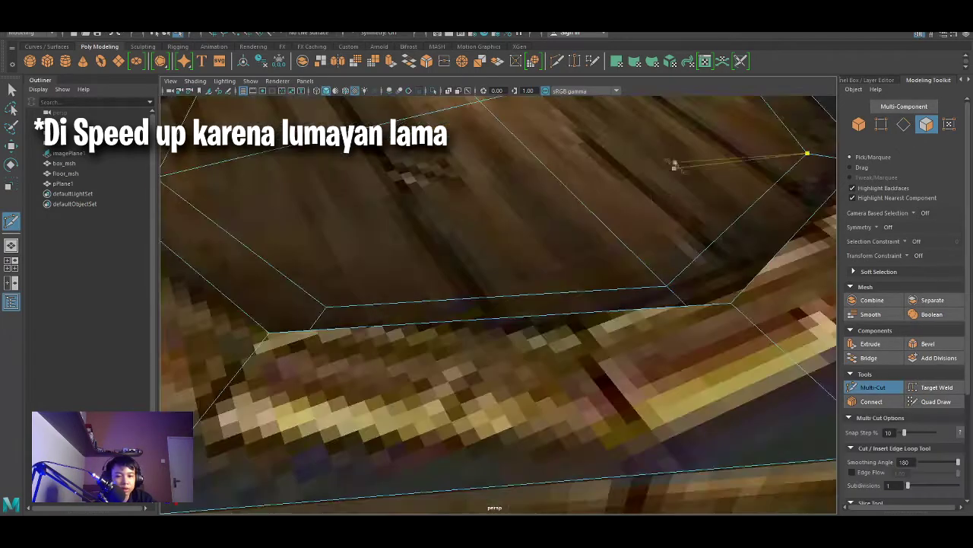
key(Escape)
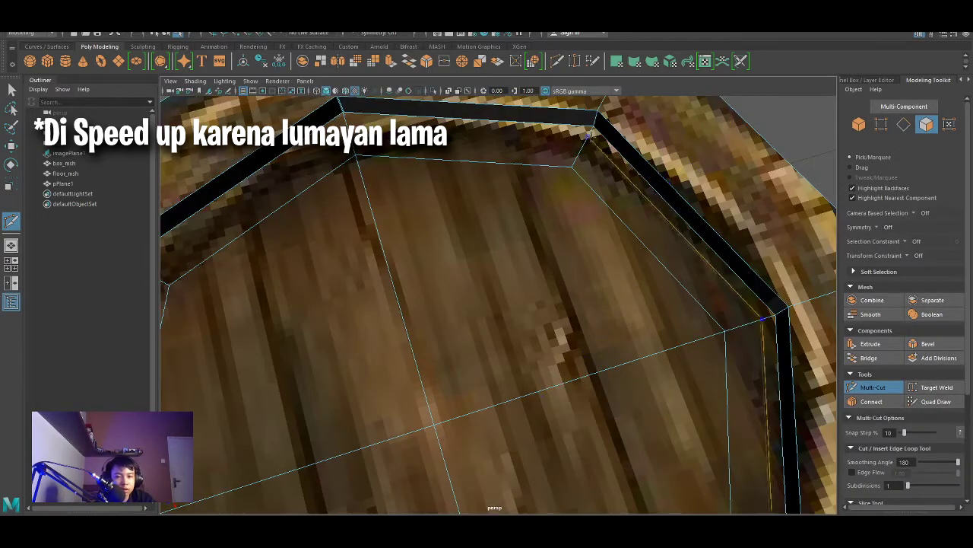
scroll(590, 134, down, 5)
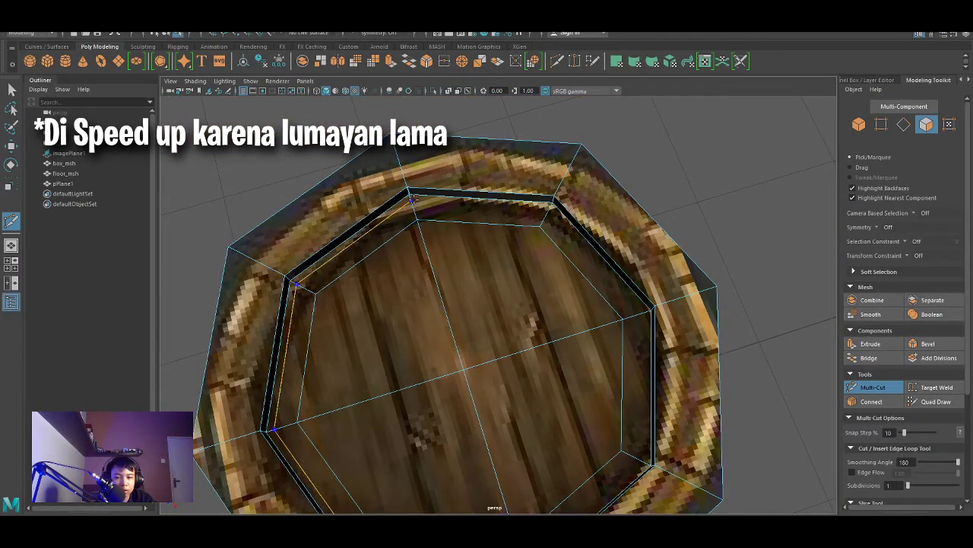
scroll(423, 207, up, 3)
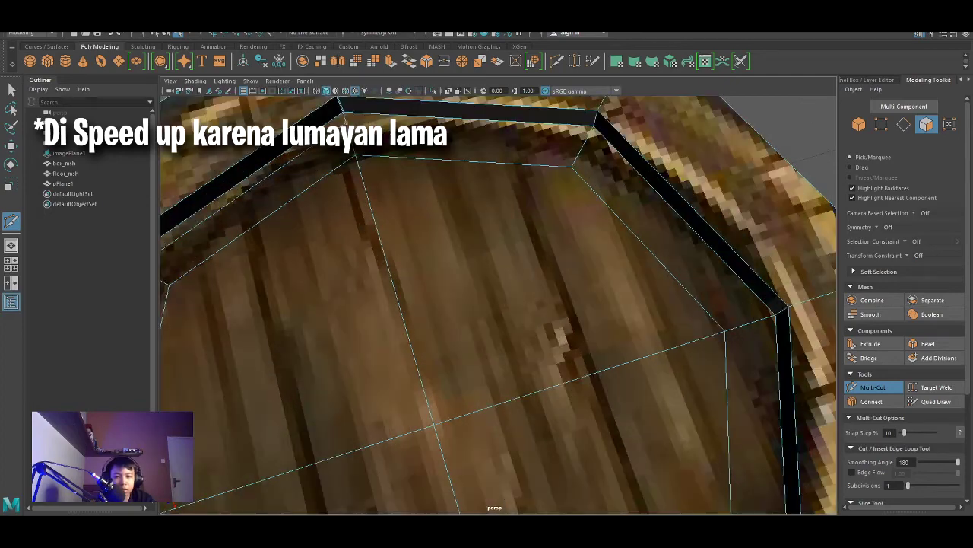
scroll(658, 185, down, 10)
mouse_move(658, 185)
alt+mouse_down()
mouse_move(685, 202)
mouse_move(622, 190)
mouse_move(686, 174)
mouse_move(686, 187)
mouse_move(750, 206)
mouse_move(714, 241)
mouse_move(670, 210)
mouse_move(699, 185)
alt+mouse_up()
key(F8)
key(F8)
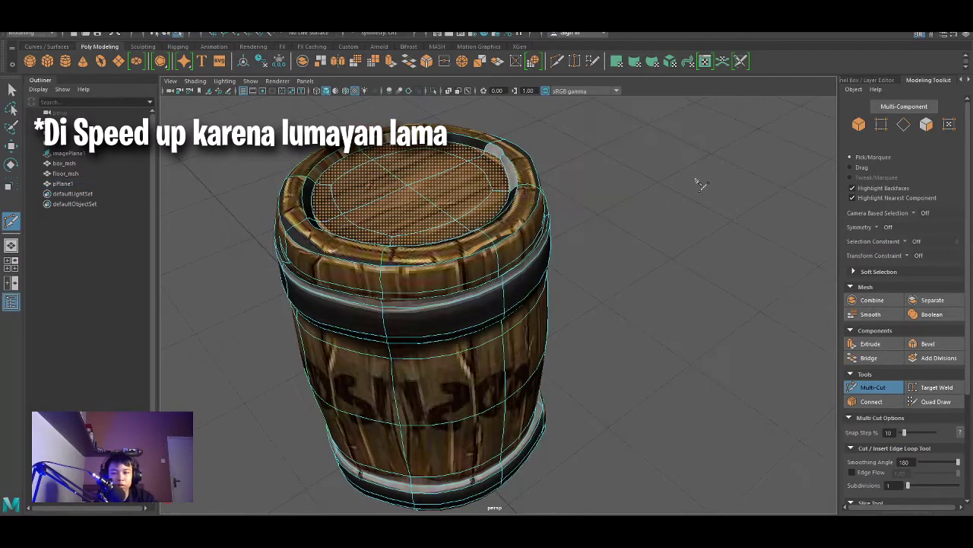
In the low-poly cage view, extrude the barrel's top faces again and push them down into a second inset
key(1)
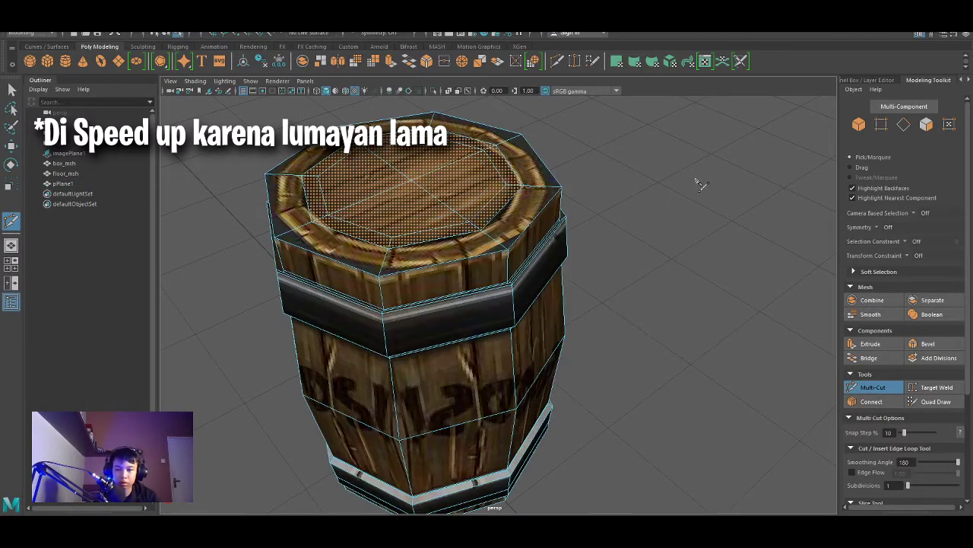
scroll(502, 167, up, 5)
click(853, 345)
alt+drag(622, 215, 629, 184)
drag(539, 188, 541, 206)
click(814, 289)
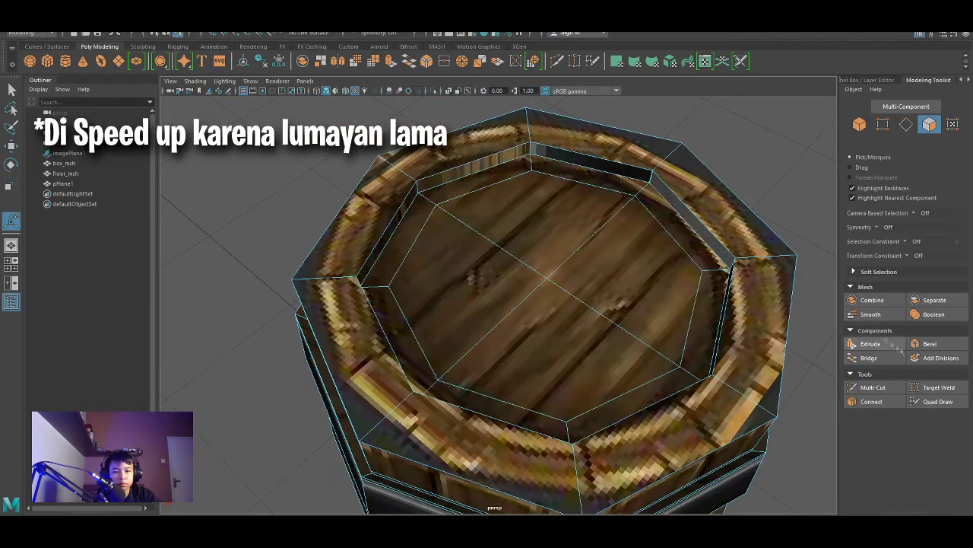
Activate Multi-Cut and orbit to a high view of the barrel top with faces deselected
click(873, 388)
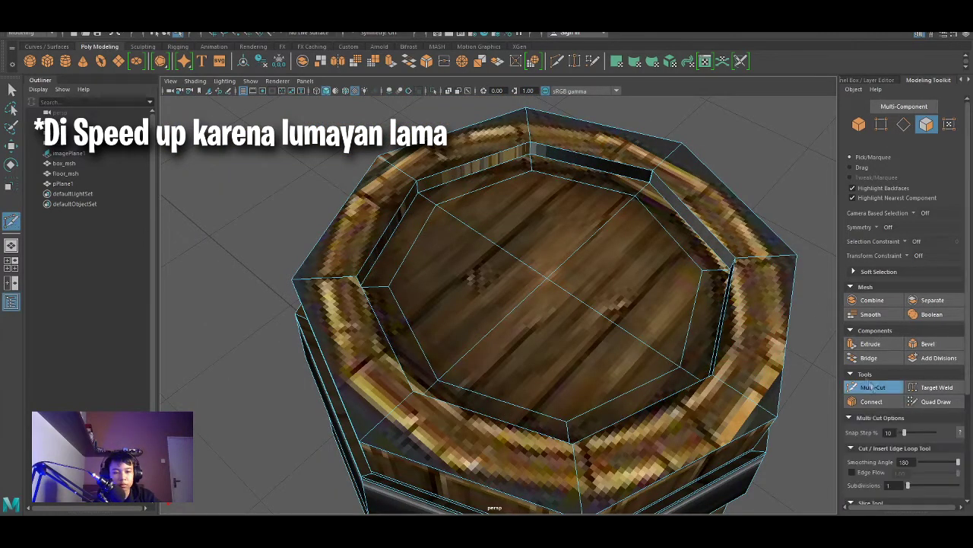
alt+drag(810, 209, 549, 241)
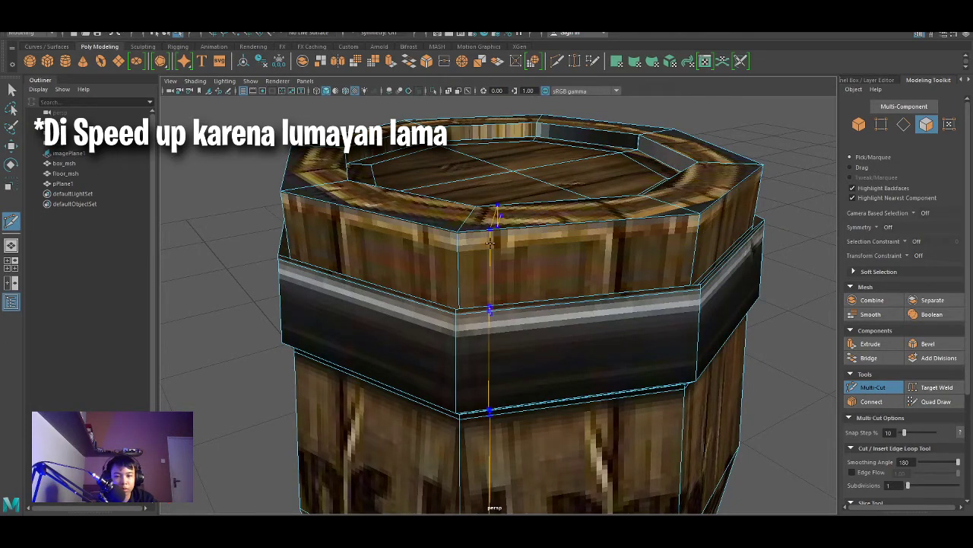
scroll(490, 241, down, 3)
scroll(497, 249, up, 2)
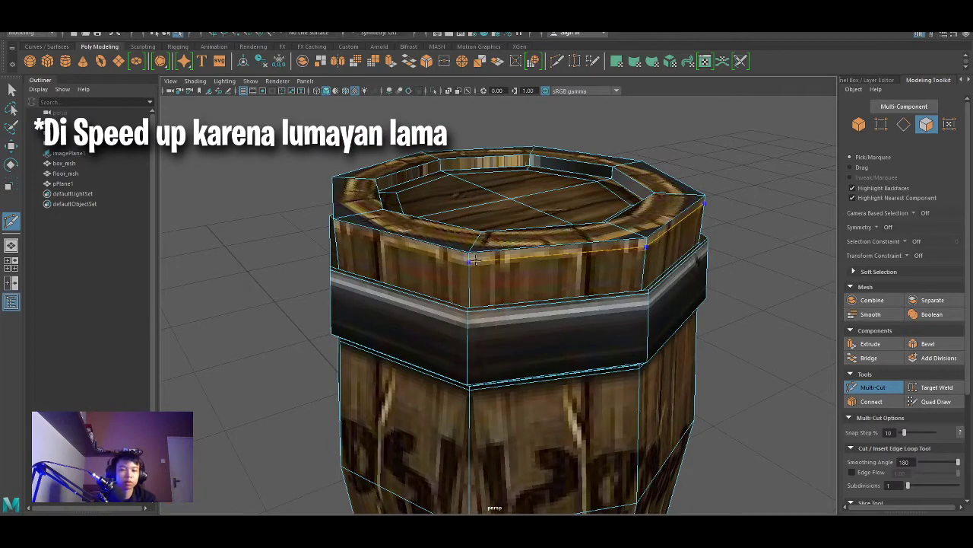
scroll(473, 259, down, 3)
alt+drag(473, 259, 464, 310)
scroll(464, 310, up, 3)
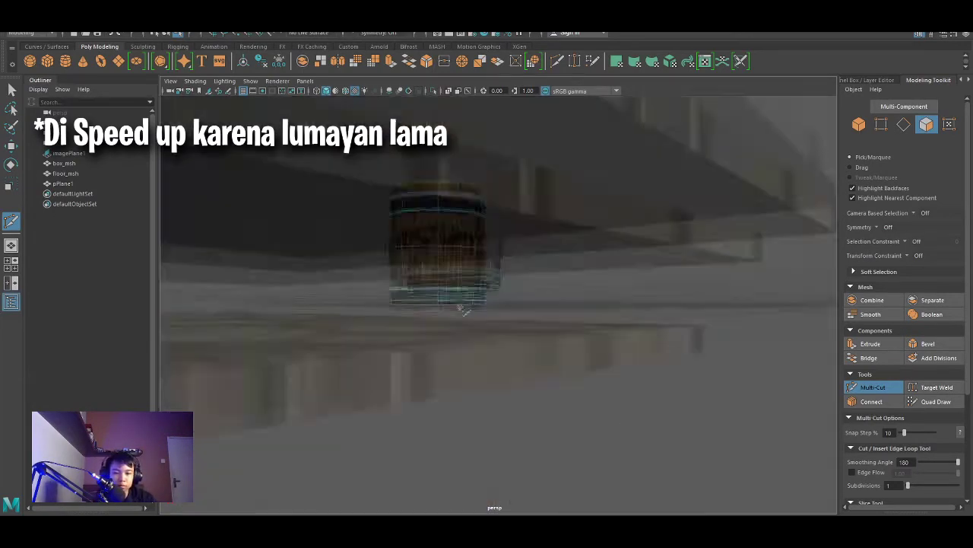
scroll(462, 310, down, 3)
scroll(446, 299, down, 3)
scroll(454, 277, up, 3)
scroll(446, 289, up, 3)
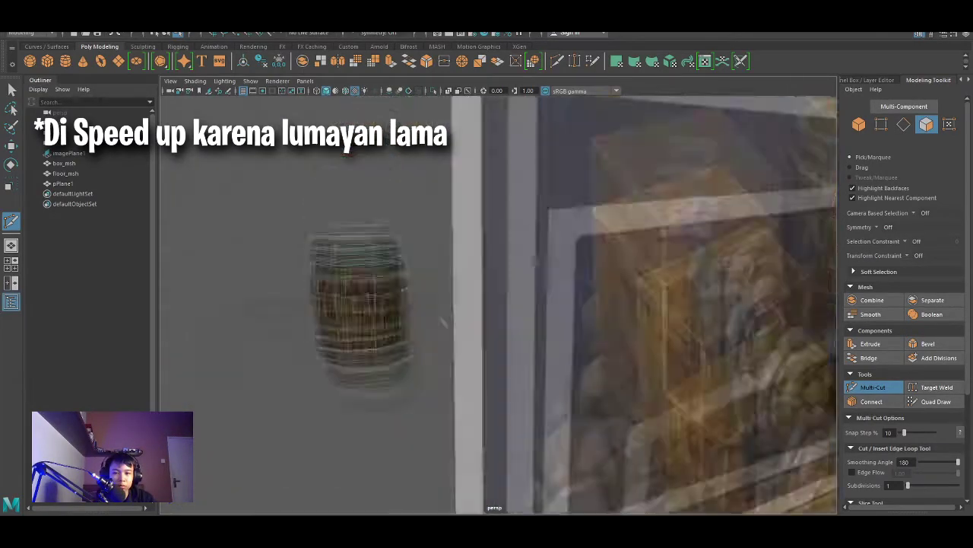
scroll(443, 321, down, 3)
scroll(552, 257, up, 3)
alt+drag(552, 257, 695, 213)
click(695, 215)
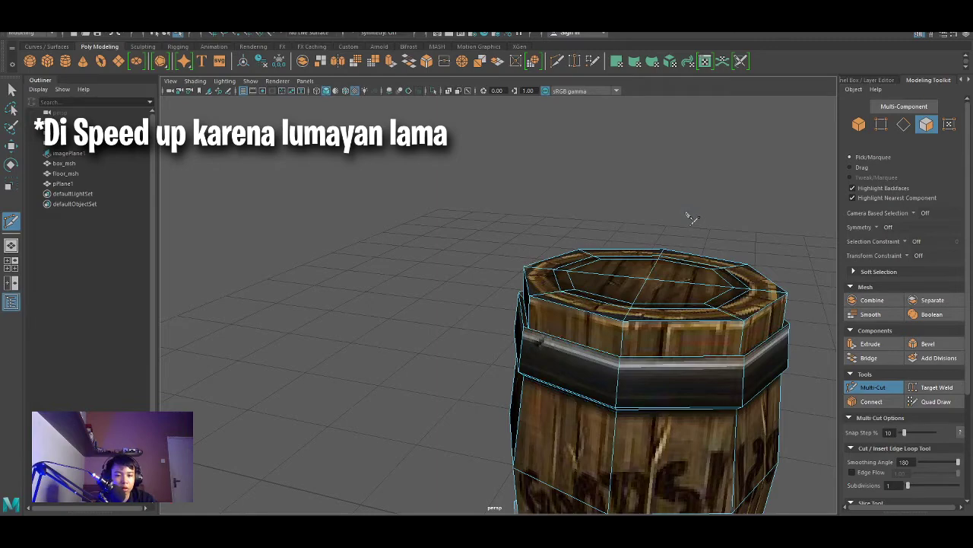
Frame the barrel and place the first Multi-Cut point on the band below the top rim
key(f)
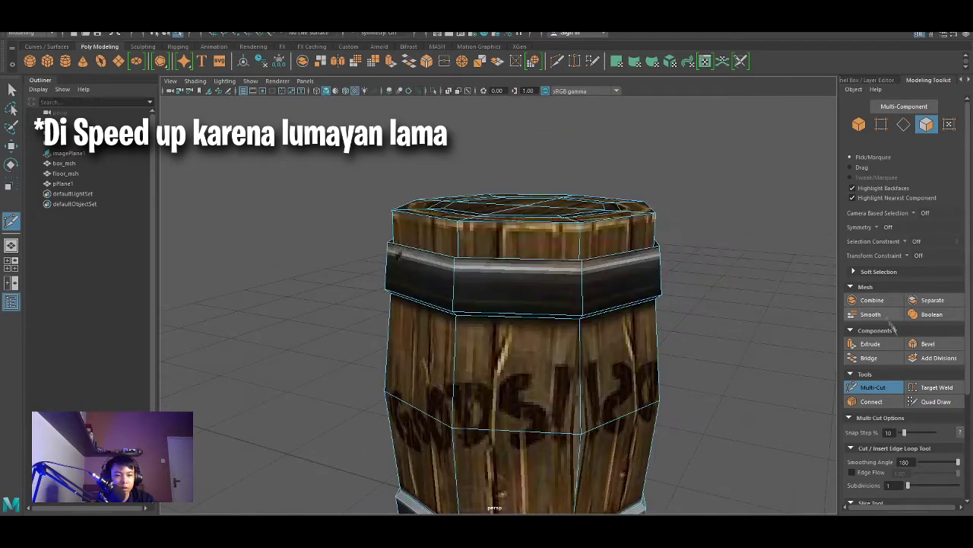
scroll(630, 235, up, 3)
scroll(761, 246, down, 4)
alt+drag(761, 245, 698, 224)
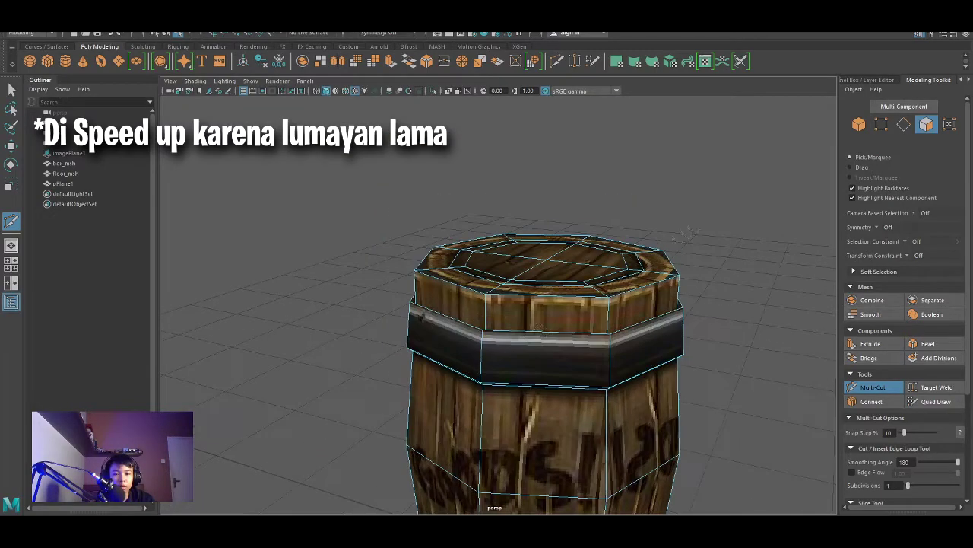
scroll(599, 305, up, 3)
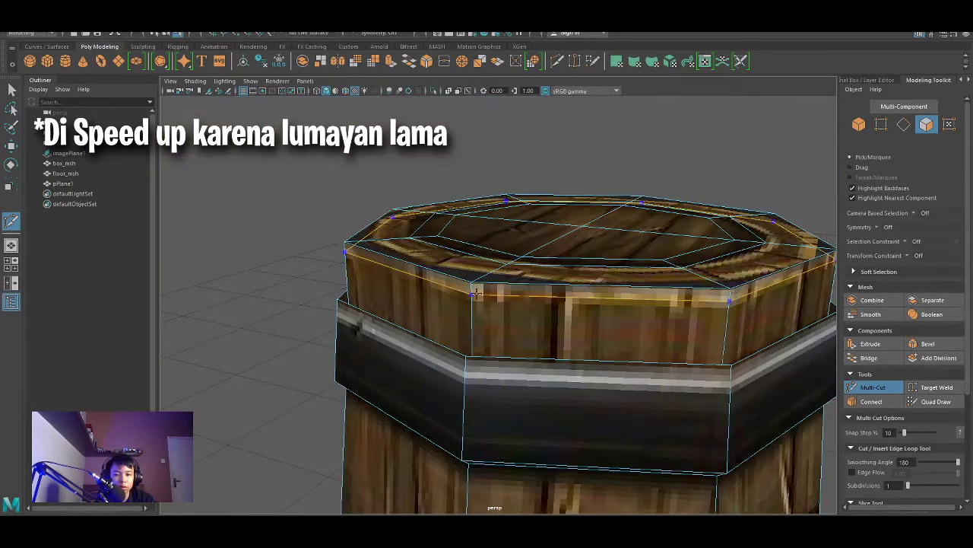
scroll(476, 291, down, 2)
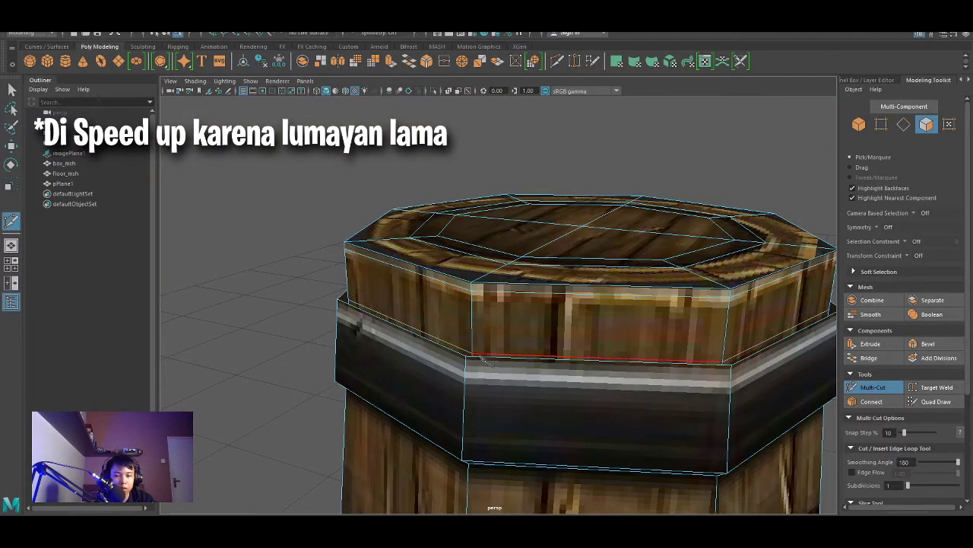
scroll(536, 393, down, 2)
scroll(536, 393, up, 4)
scroll(636, 324, down, 3)
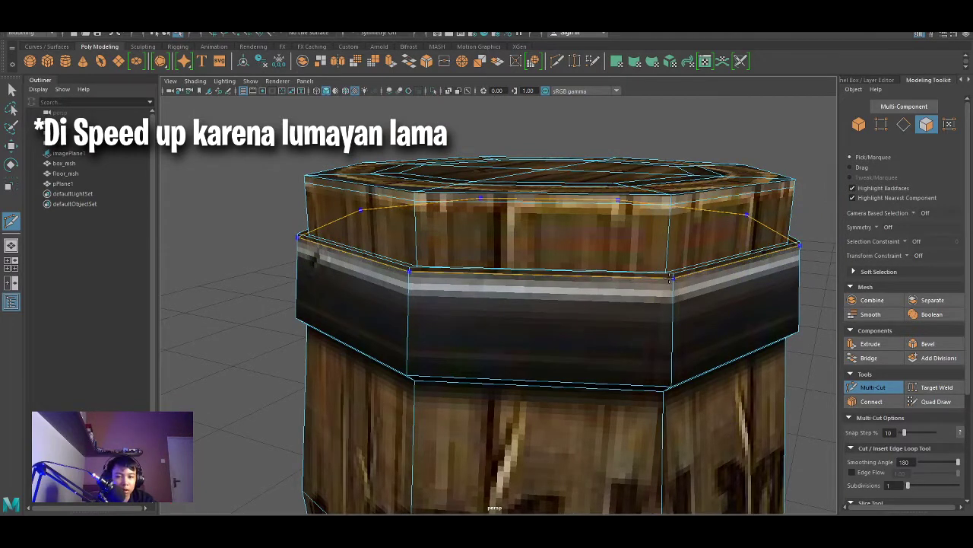
scroll(671, 279, down, 5)
scroll(674, 366, up, 5)
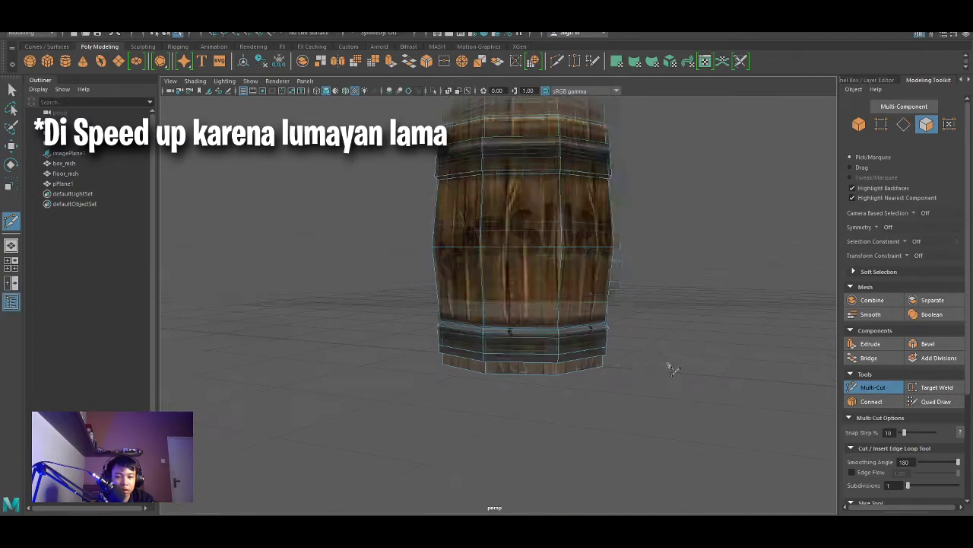
scroll(561, 352, up, 3)
click(452, 386)
scroll(570, 381, down, 10)
Try diagonal Multi-Cut lines across the barrel top, discarding the unfinished cuts
alt+drag(570, 382, 562, 487)
scroll(558, 432, up, 10)
scroll(555, 430, up, 3)
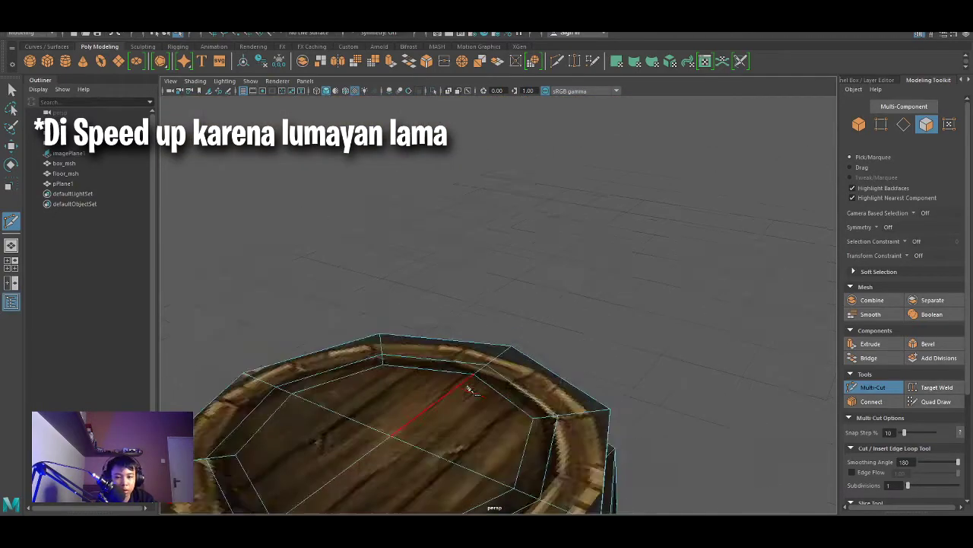
scroll(515, 330, up, 3)
scroll(555, 276, up, 5)
scroll(539, 340, up, 5)
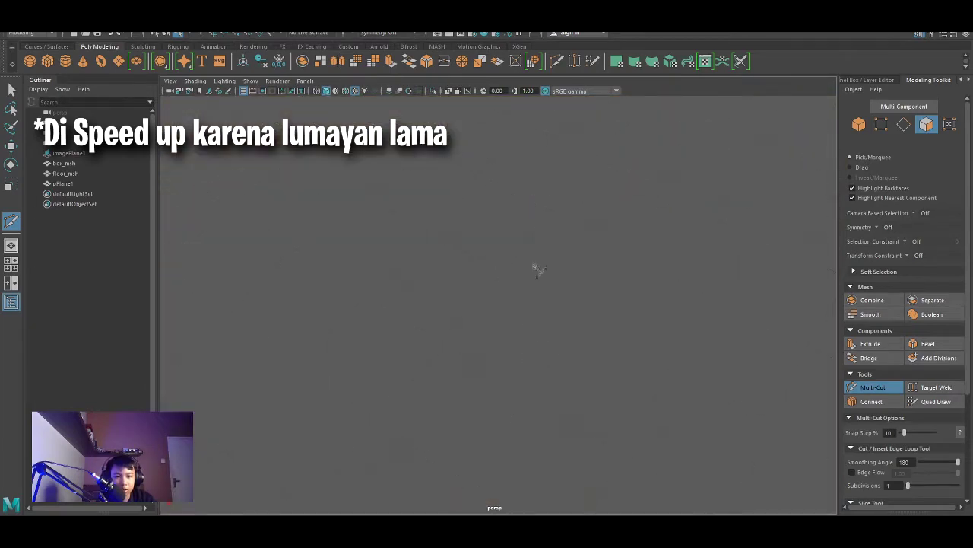
scroll(537, 269, down, 5)
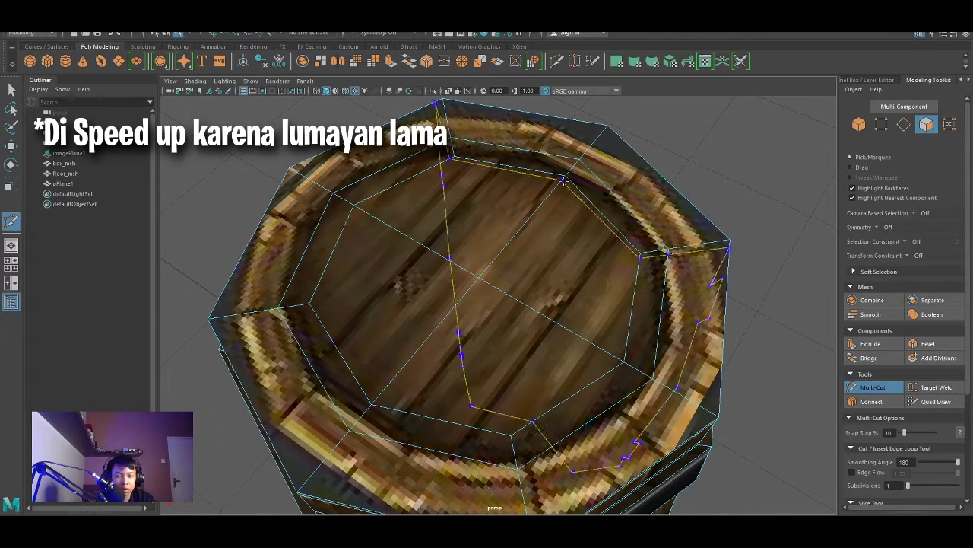
click(616, 137)
click(538, 420)
click(363, 434)
key(Escape)
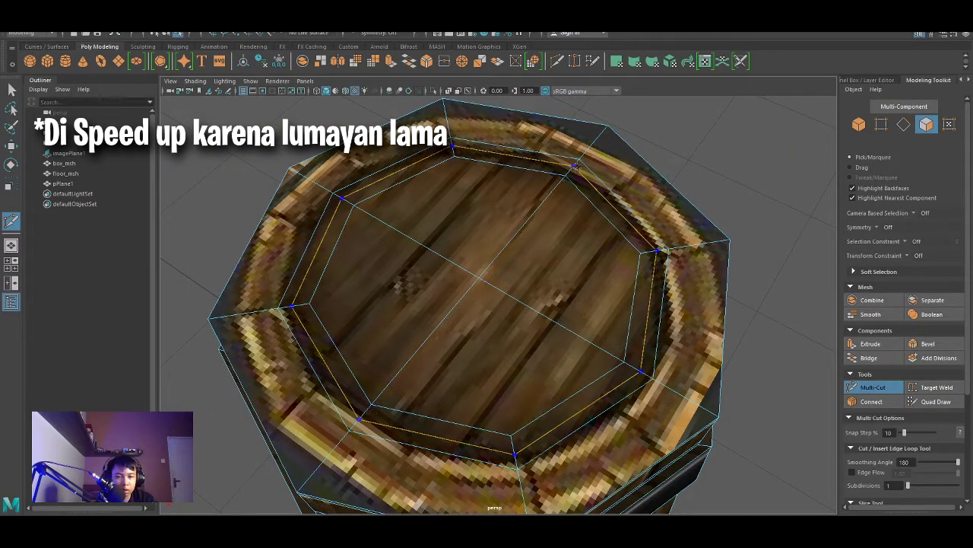
click(619, 137)
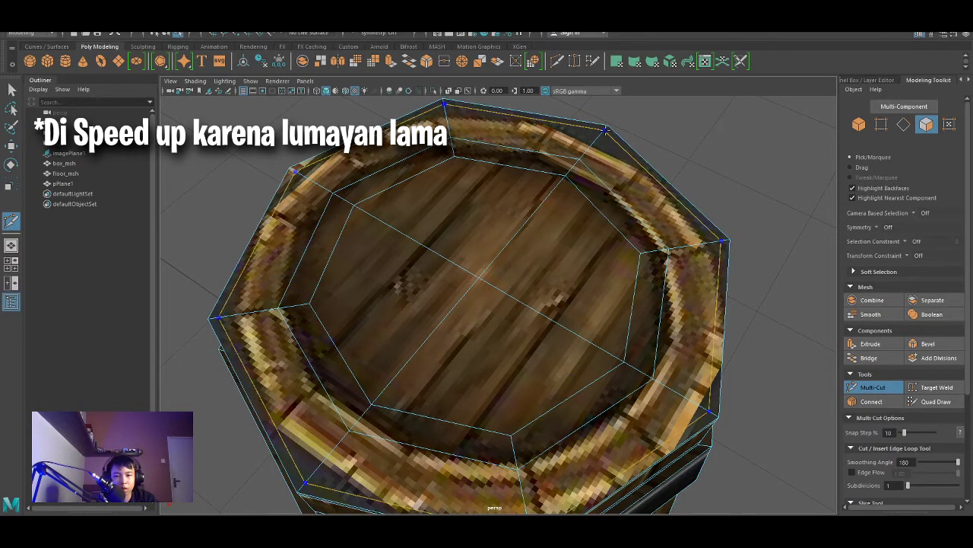
key(Escape)
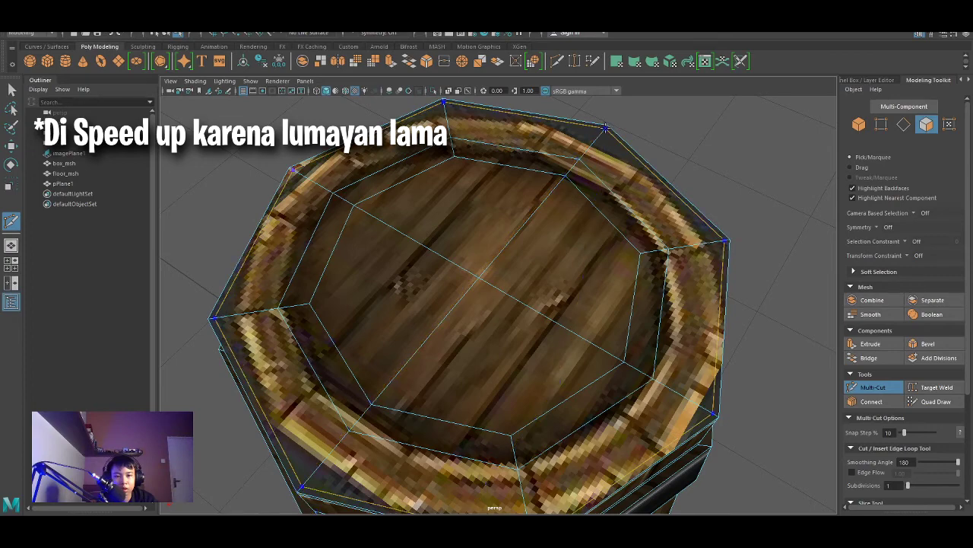
Cut a line from the rim across the lid, then view the barrel in smooth preview
click(481, 109)
click(488, 407)
key(3)
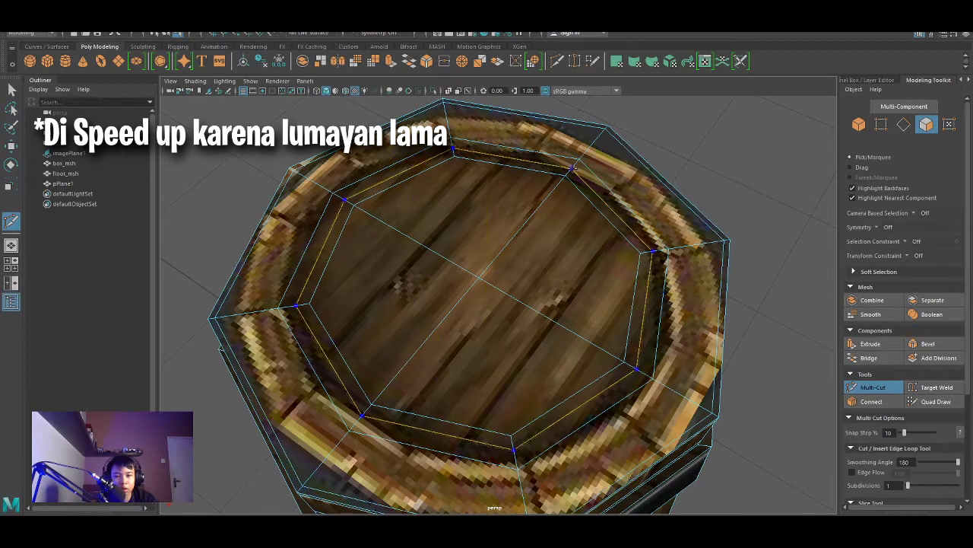
alt+drag(561, 202, 718, 240)
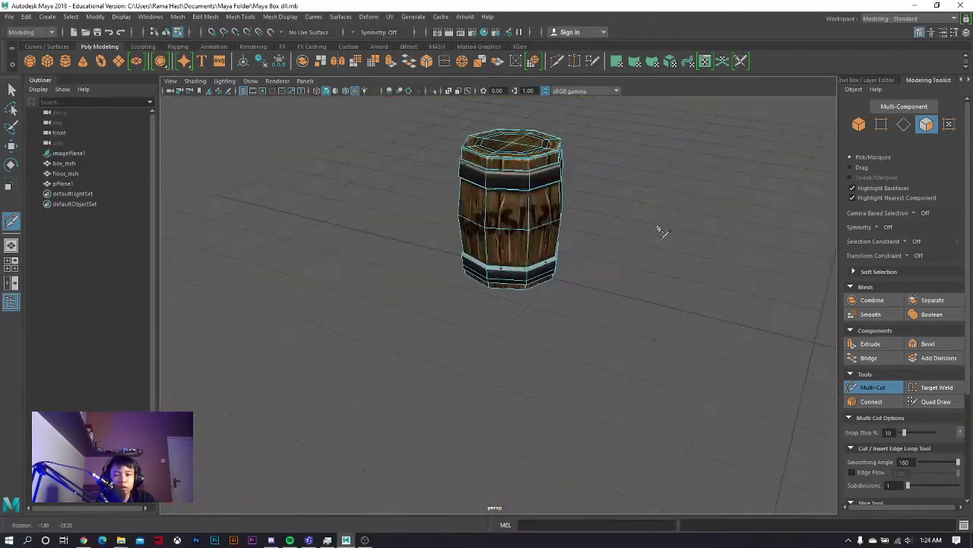
Inspect the barrel close up and from above in smooth preview, then return to low-poly display
mouse_move(685, 228)
alt+mouse_down()
mouse_move(695, 224)
mouse_move(597, 198)
mouse_move(636, 202)
mouse_move(651, 187)
mouse_move(667, 243)
alt+mouse_up()
alt+right_drag(667, 243, 673, 327)
alt+right_drag(777, 313, 774, 278)
mouse_move(763, 223)
alt+mouse_down()
mouse_move(715, 224)
mouse_move(728, 231)
mouse_move(735, 174)
mouse_move(739, 233)
mouse_move(757, 232)
mouse_move(785, 206)
alt+mouse_up()
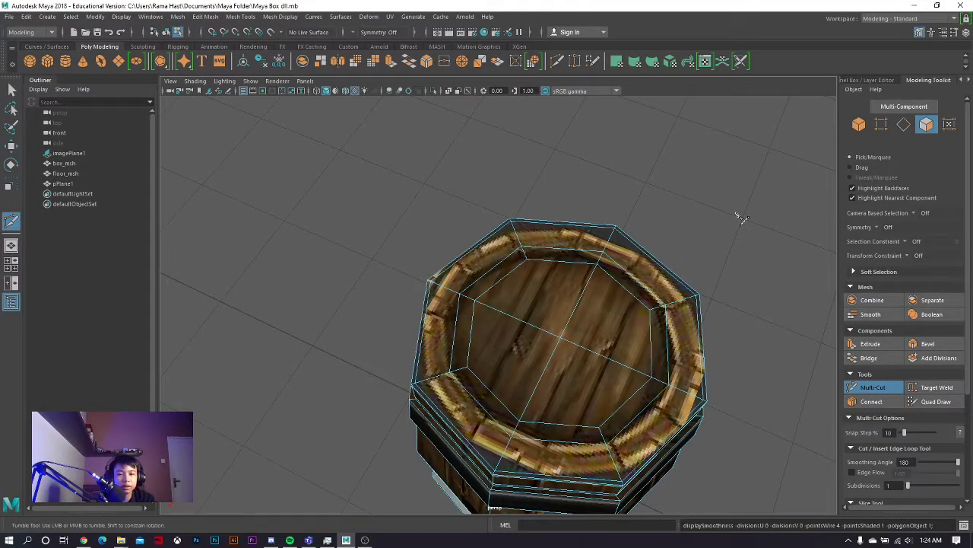
key(3)
mouse_move(749, 312)
alt+mouse_down()
mouse_move(735, 283)
mouse_move(732, 304)
mouse_move(750, 298)
mouse_move(752, 313)
mouse_move(741, 308)
alt+mouse_up()
key(1)
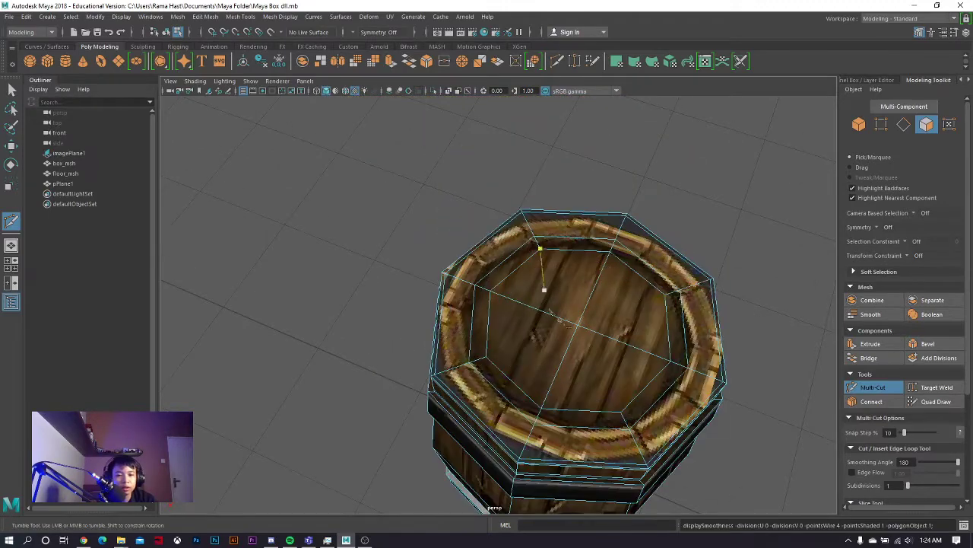
Select the top cap faces, grow to 12 faces, and extrude them down into a recessed lid
click(890, 389)
click(632, 302)
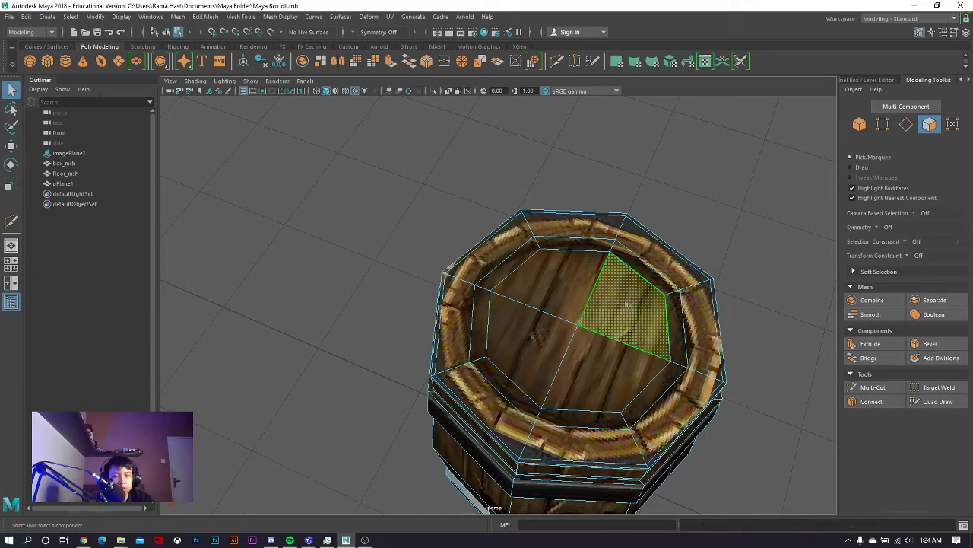
drag(628, 304, 595, 371)
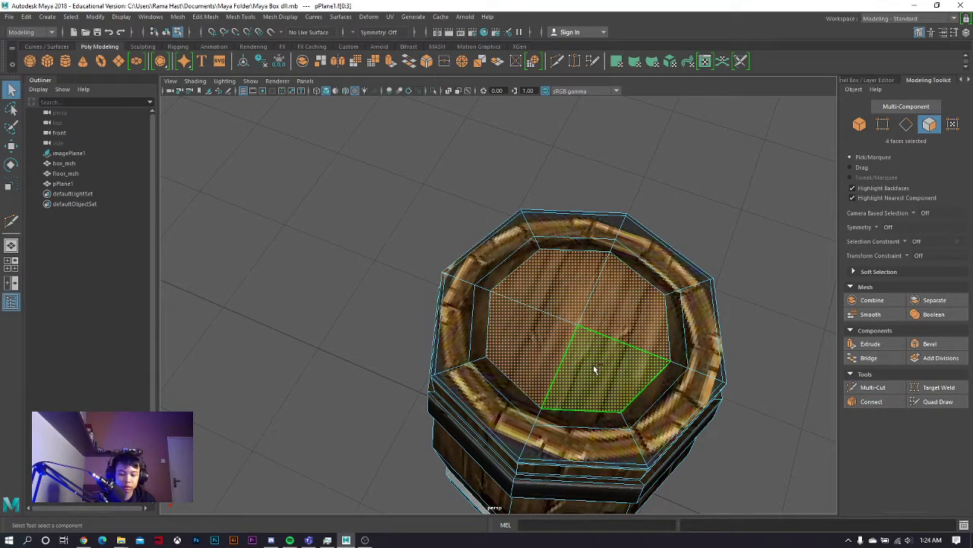
key(shift+period)
click(867, 344)
drag(559, 259, 557, 272)
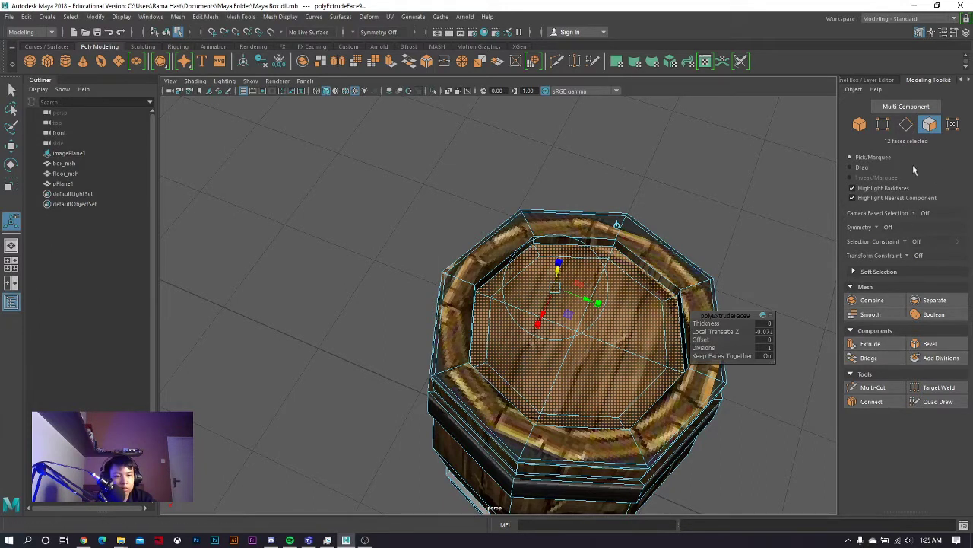
click(11, 146)
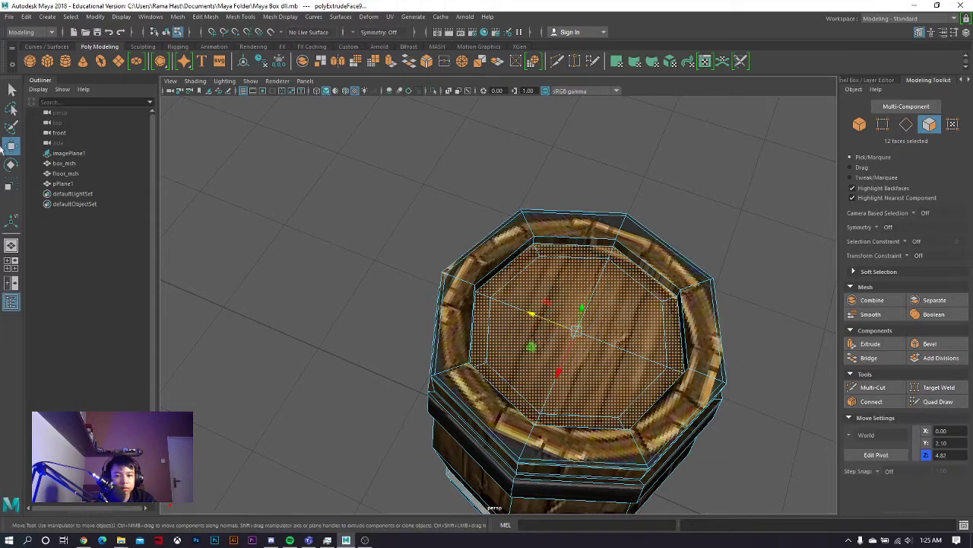
Insert an edge loop with Multi-Cut along the inner wall just below the rim
click(869, 387)
scroll(561, 269, up, 5)
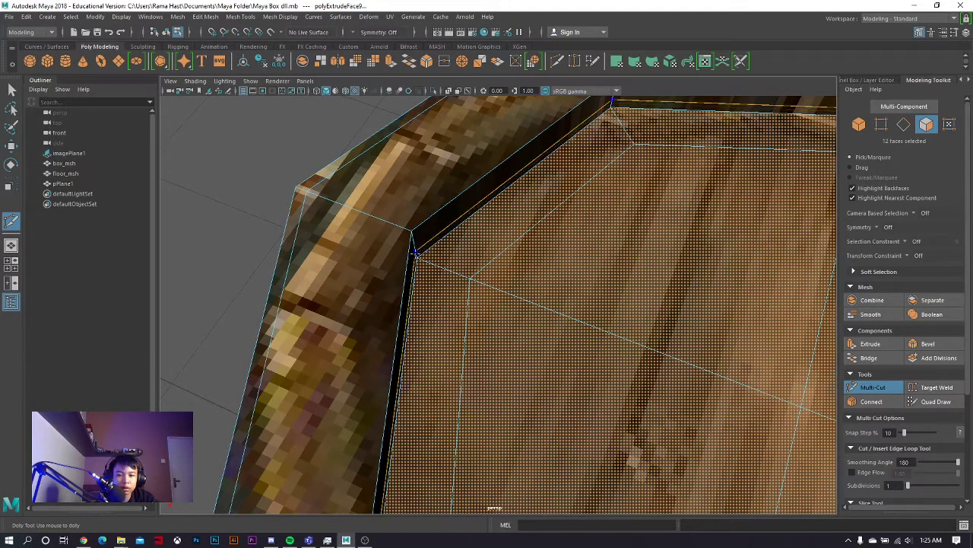
ctrl+click(423, 259)
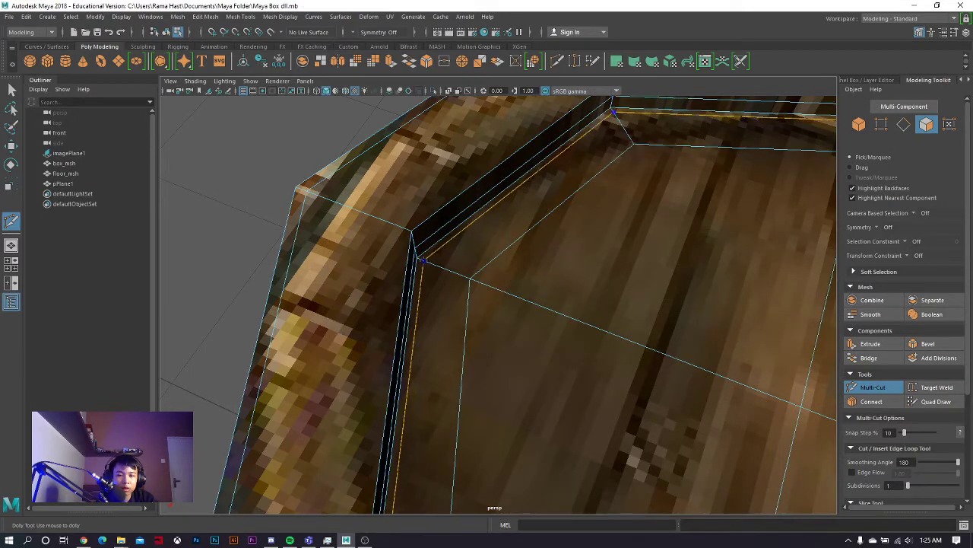
scroll(530, 249, down, 6)
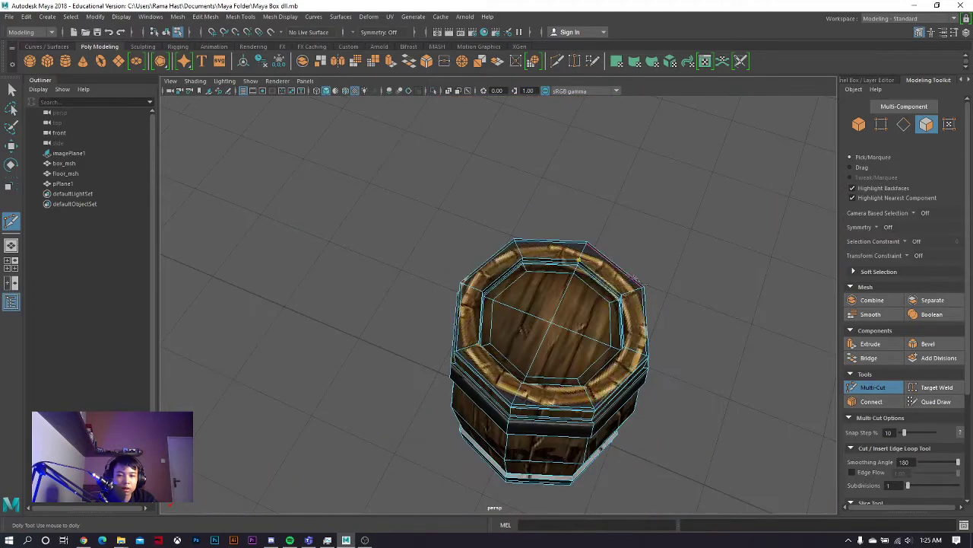
Show the barrel smoothed, exit Multi-Cut, deselect, and tumble around to inspect its top and lower side
key(3)
mouse_move(814, 303)
alt+mouse_down()
mouse_move(798, 291)
mouse_move(787, 230)
alt+mouse_up()
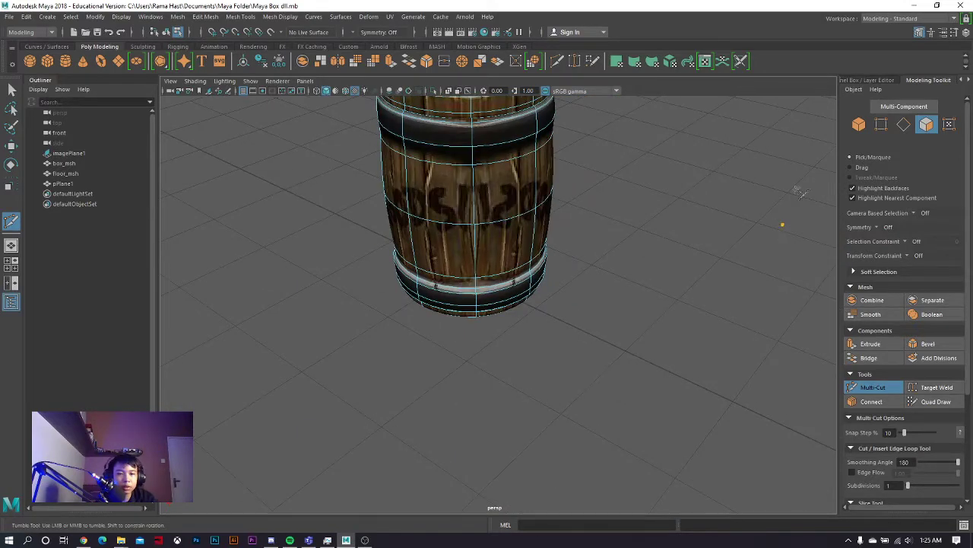
key(q)
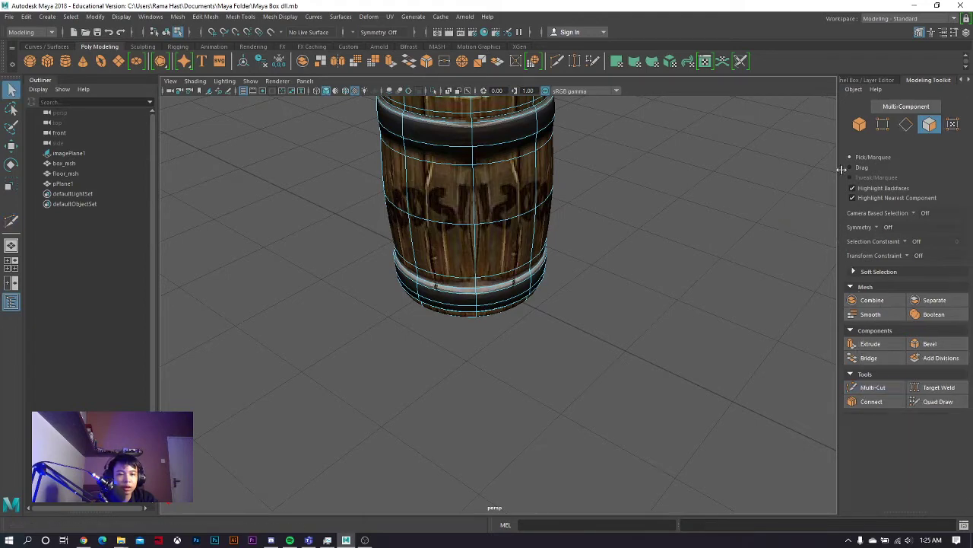
click(859, 124)
click(659, 124)
mouse_move(658, 124)
alt+mouse_down()
mouse_move(654, 178)
mouse_move(650, 159)
mouse_move(721, 163)
mouse_move(613, 144)
mouse_move(549, 151)
mouse_move(537, 141)
alt+mouse_up()
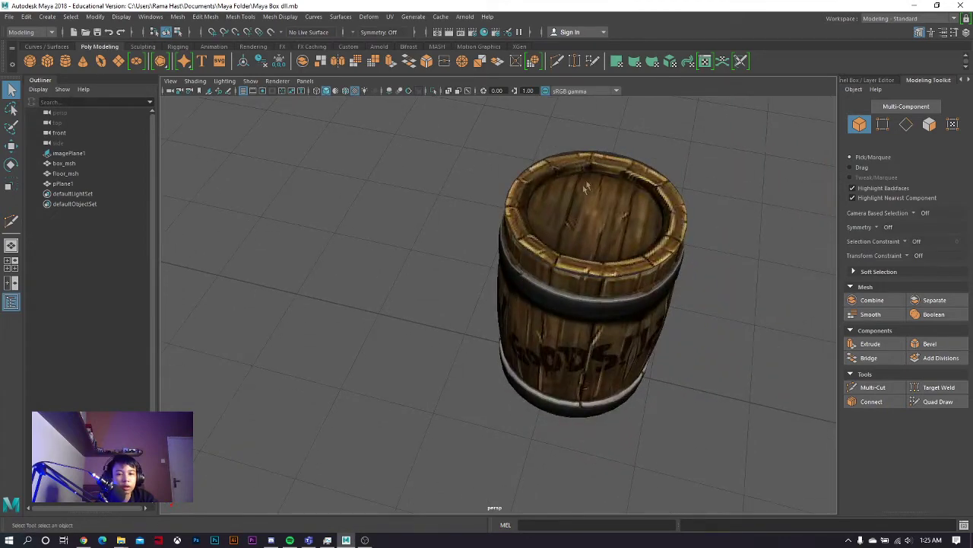
mouse_move(537, 300)
alt+mouse_down()
mouse_move(522, 263)
mouse_move(534, 254)
mouse_move(569, 261)
mouse_move(515, 245)
mouse_move(542, 230)
mouse_move(561, 282)
mouse_move(659, 262)
mouse_move(544, 251)
alt+mouse_up()
scroll(527, 244, down, 2)
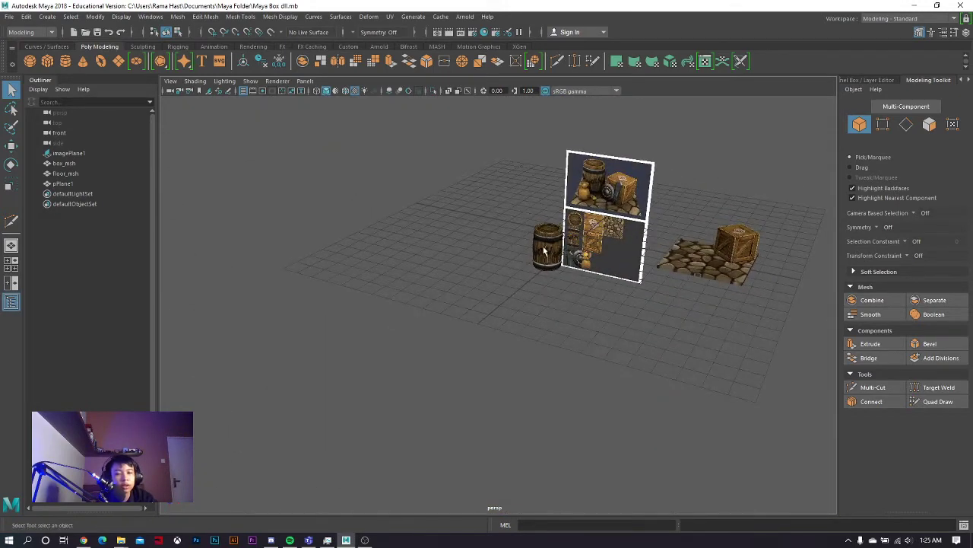
Rename the barrel object pPlane1 to Barrel_msh in the Outliner
click(555, 254)
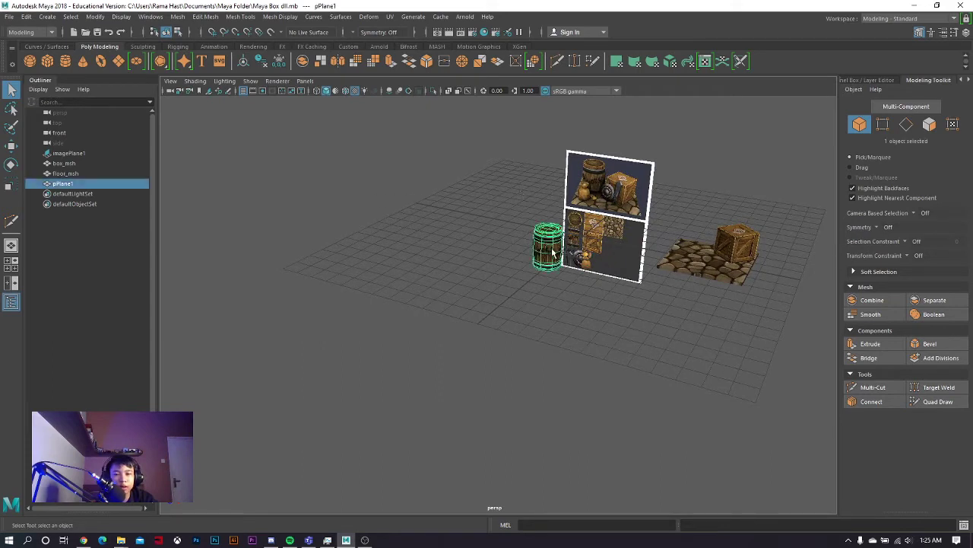
double_click(64, 185)
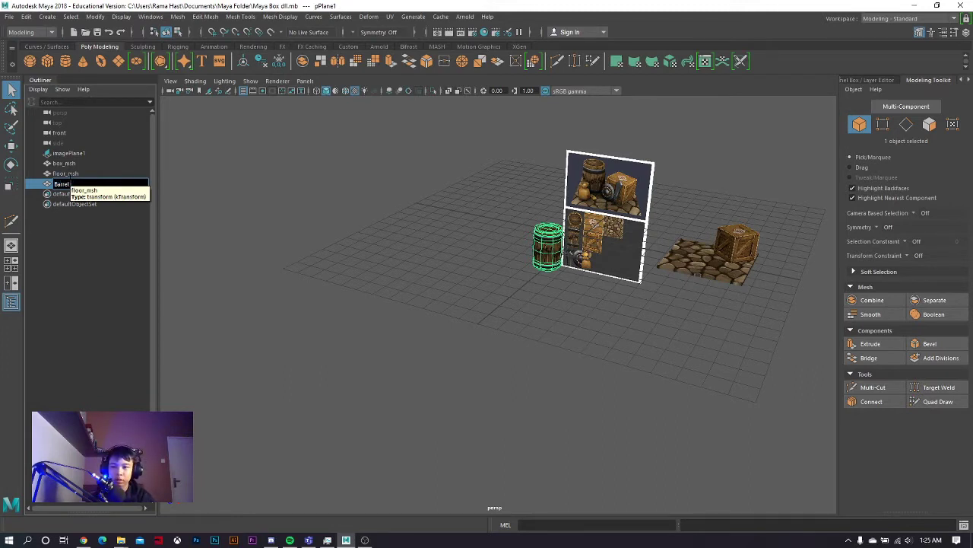
text(Barrel_msh)
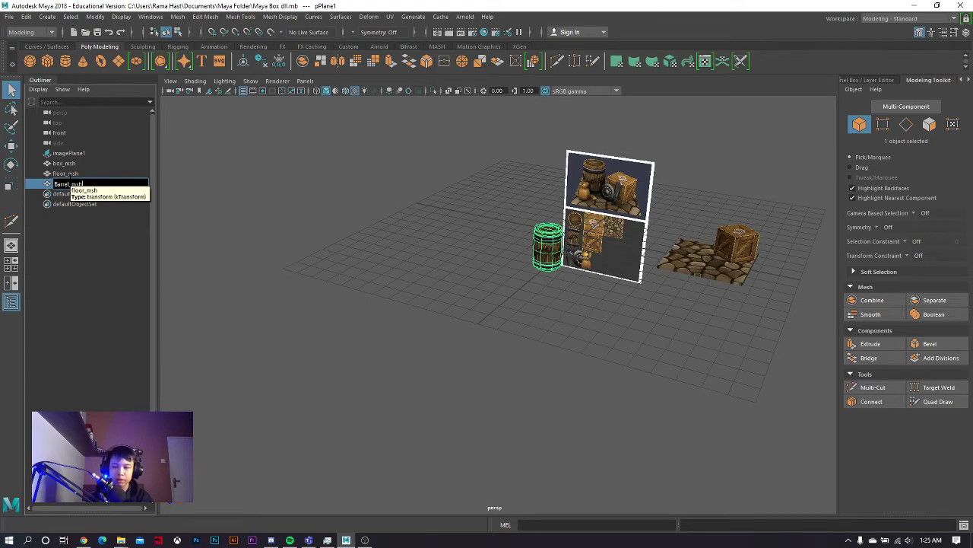
key(Return)
click(10, 260)
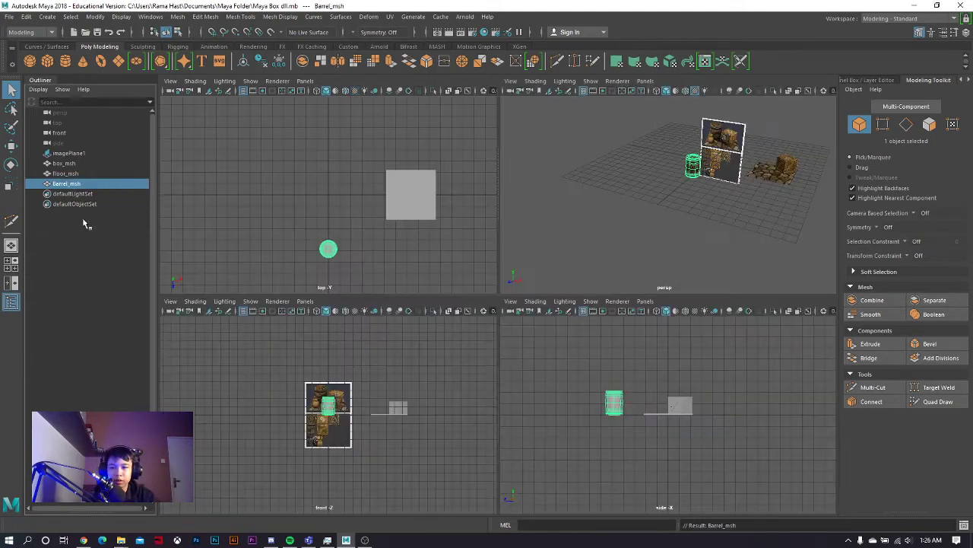
click(12, 246)
click(11, 145)
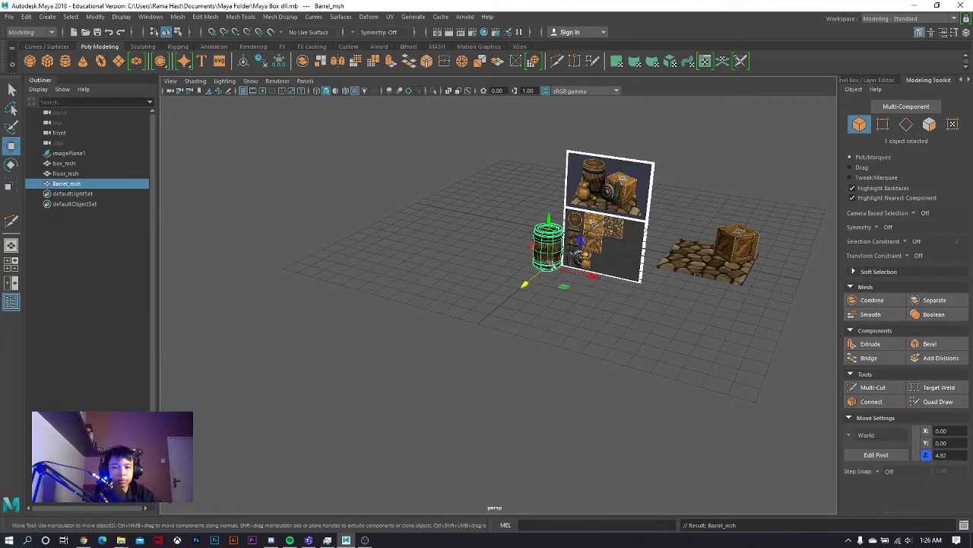
Move the barrel onto the cobblestone floor and slide it against the crate
scroll(597, 273, up, 2)
scroll(619, 249, up, 2)
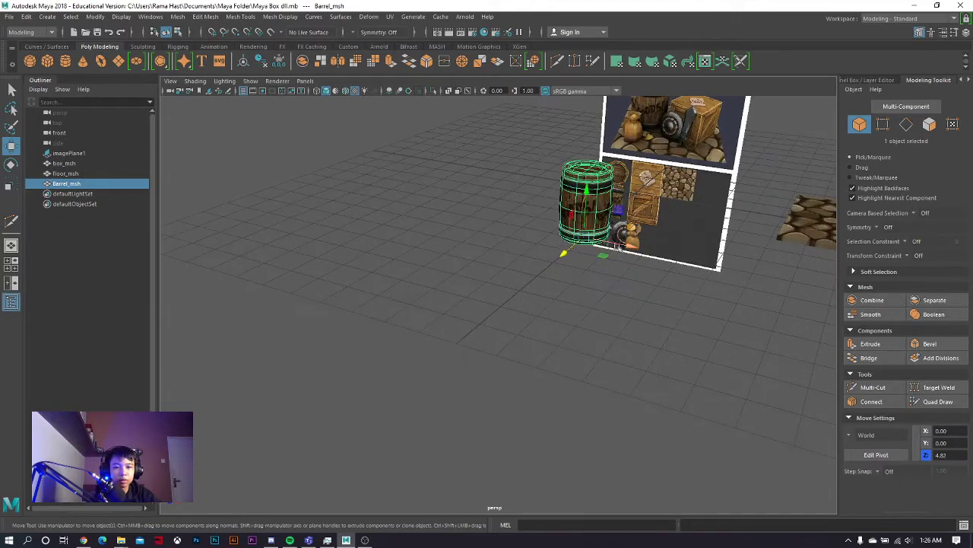
drag(588, 240, 785, 264)
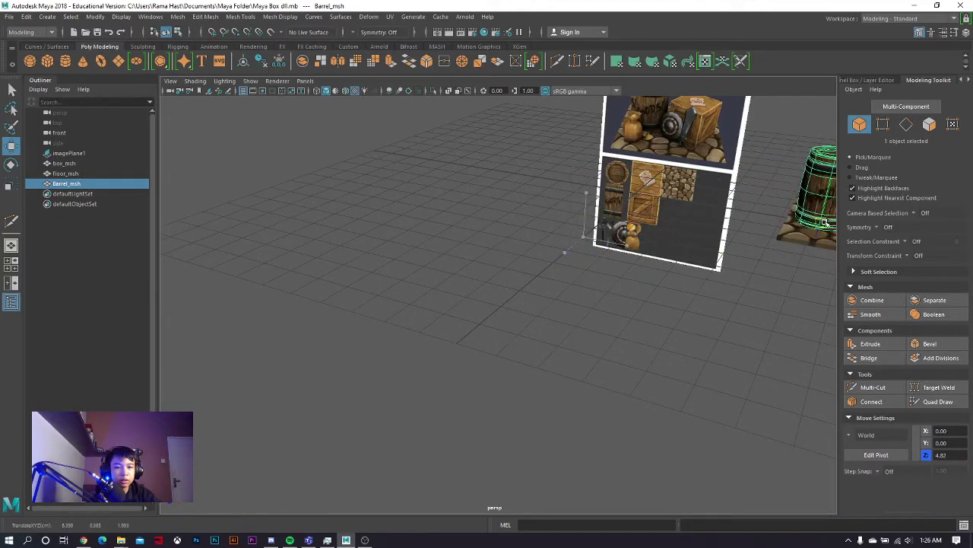
scroll(785, 264, down, 3)
mouse_move(788, 219)
alt+mouse_down()
mouse_move(739, 310)
mouse_move(497, 294)
alt+mouse_up()
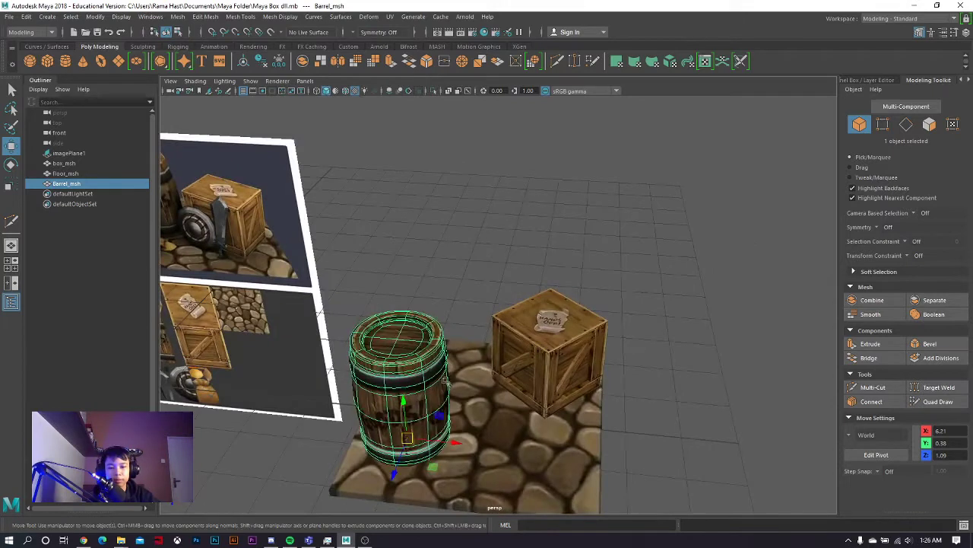
drag(398, 456, 481, 374)
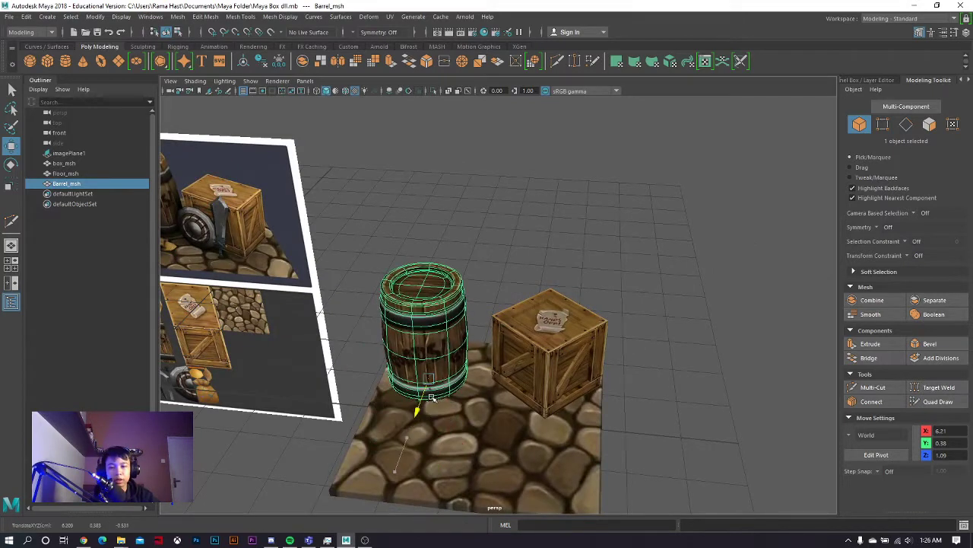
drag(481, 374, 499, 375)
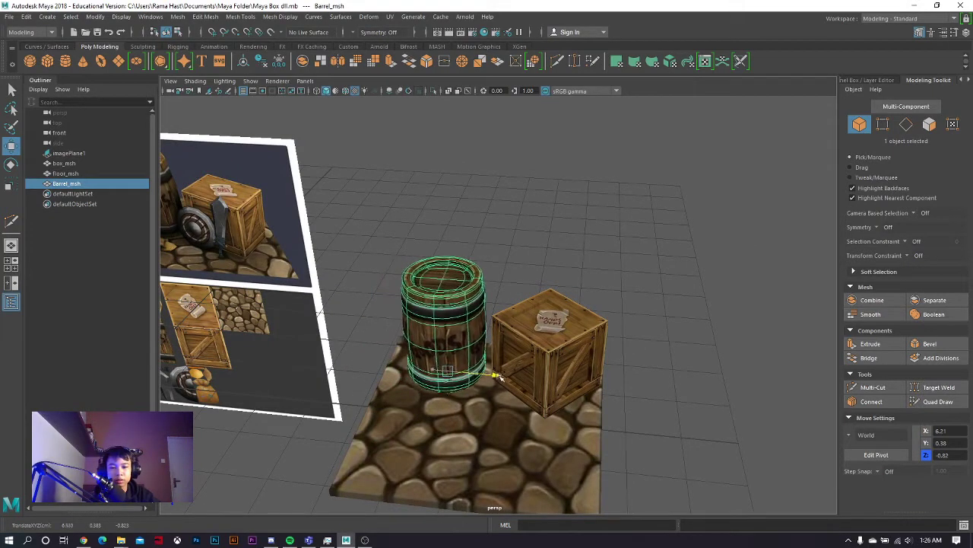
drag(440, 401, 440, 398)
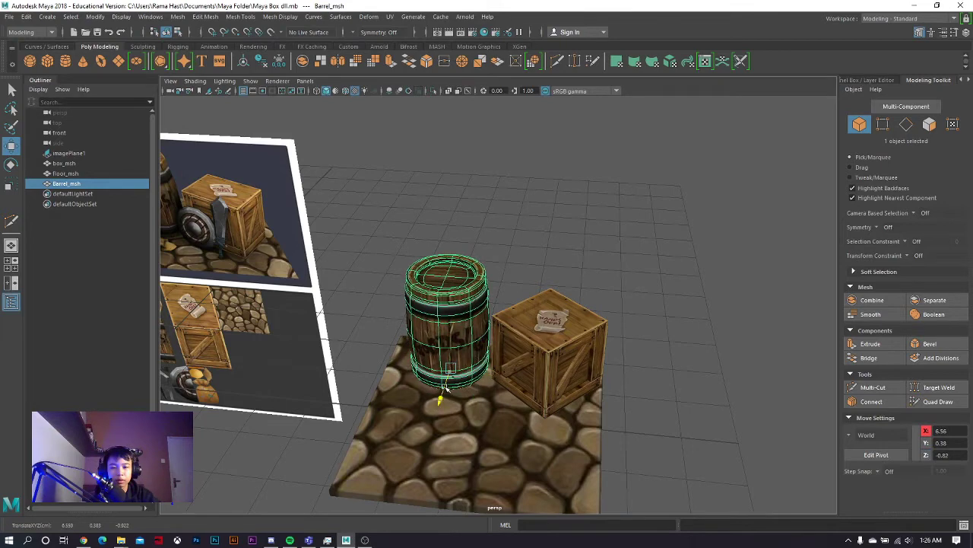
Scale the barrel up uniformly about 10% to roughly 1.10 and nudge it into place
click(9, 186)
drag(445, 365, 460, 370)
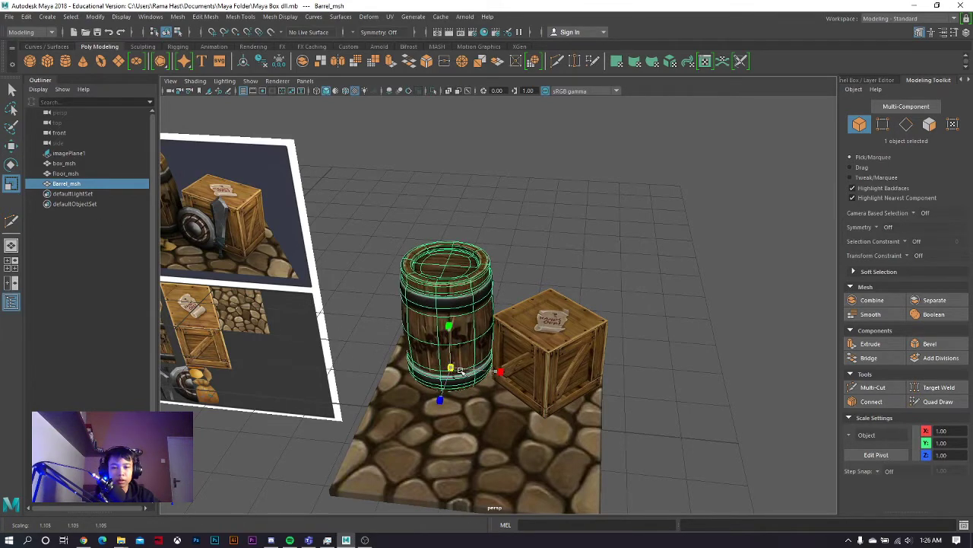
key(1)
key(3)
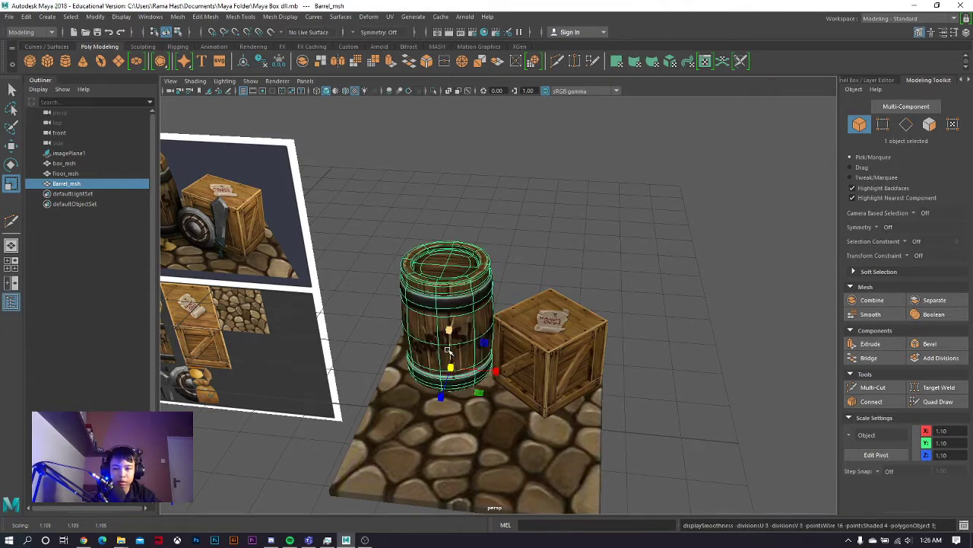
key(w)
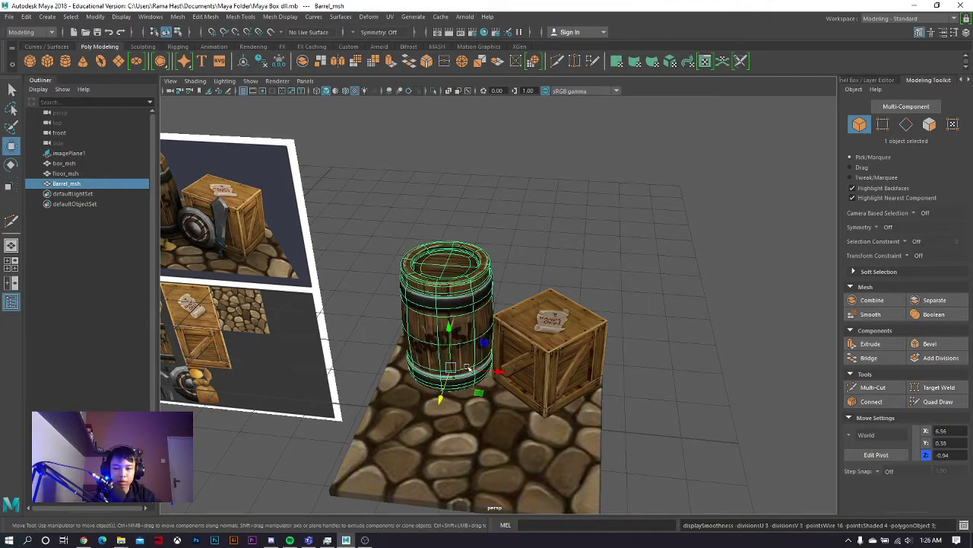
mouse_move(450, 380)
mouse_down()
mouse_move(484, 370)
mouse_move(529, 277)
mouse_move(566, 251)
mouse_move(541, 256)
mouse_move(511, 241)
mouse_up()
Lower the barrel onto the floor surface, ending near X 6.44, Y 0.13, Z -1.16
click(565, 251)
click(445, 256)
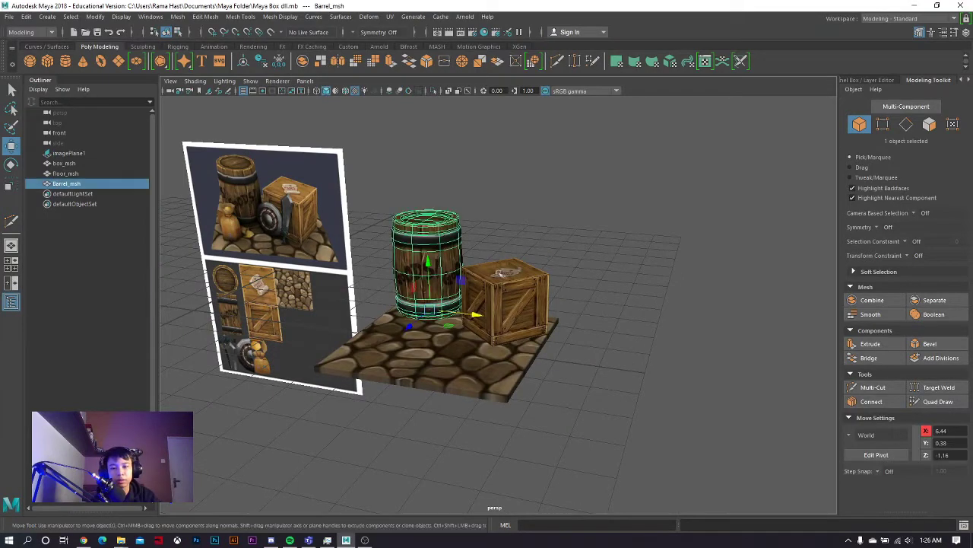
click(620, 252)
mouse_move(616, 249)
alt+mouse_down()
mouse_move(647, 246)
mouse_move(647, 236)
alt+mouse_up()
click(490, 219)
drag(505, 240, 505, 251)
click(593, 190)
alt+drag(593, 190, 617, 191)
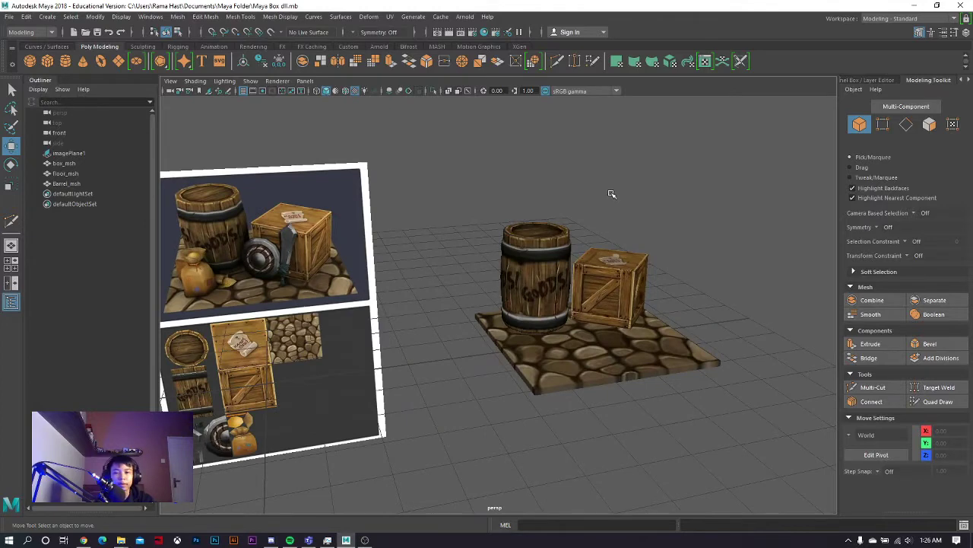
scroll(611, 194, down, 2)
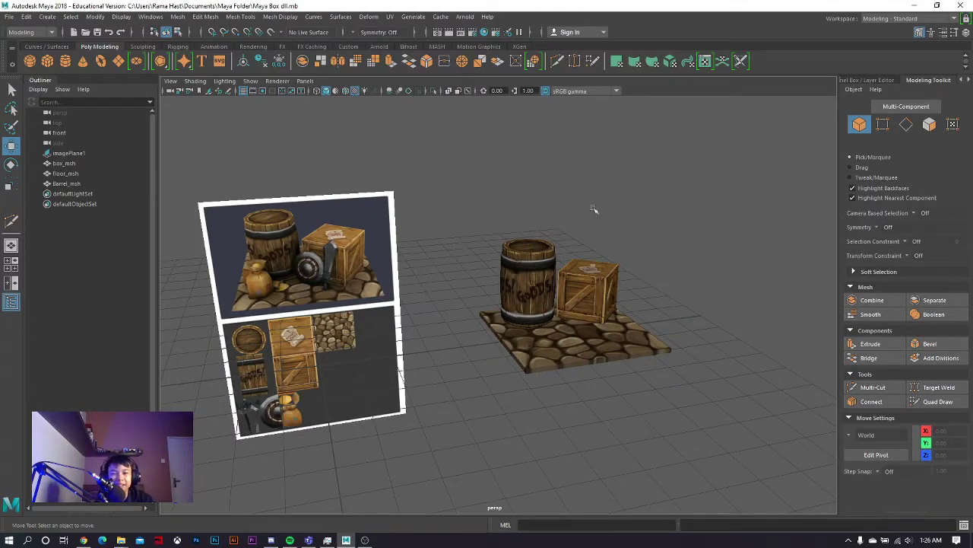
alt+drag(595, 207, 590, 213)
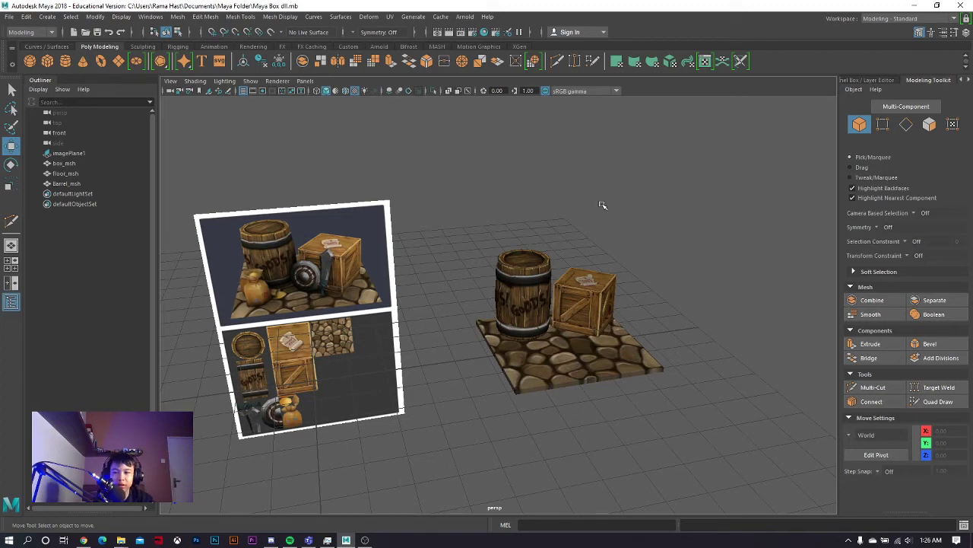
scroll(601, 205, down, 3)
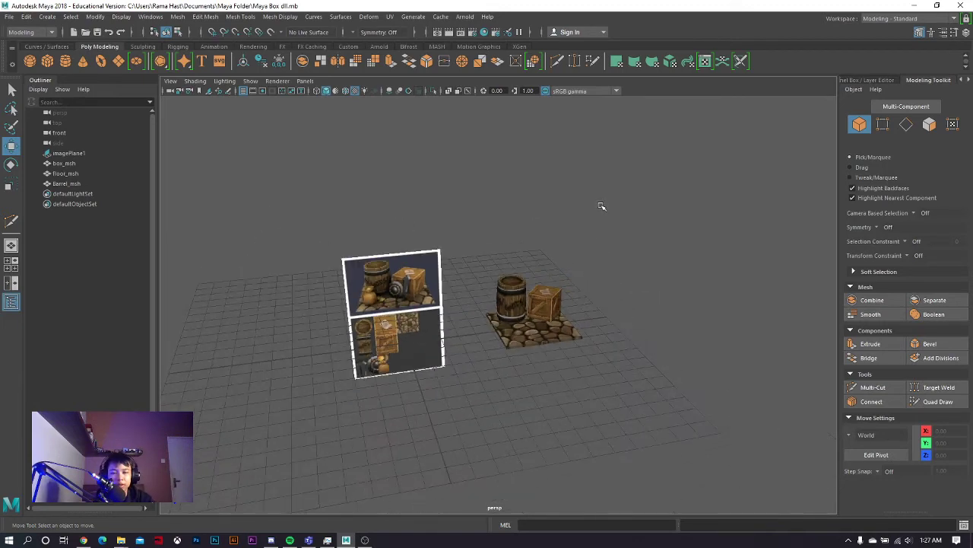